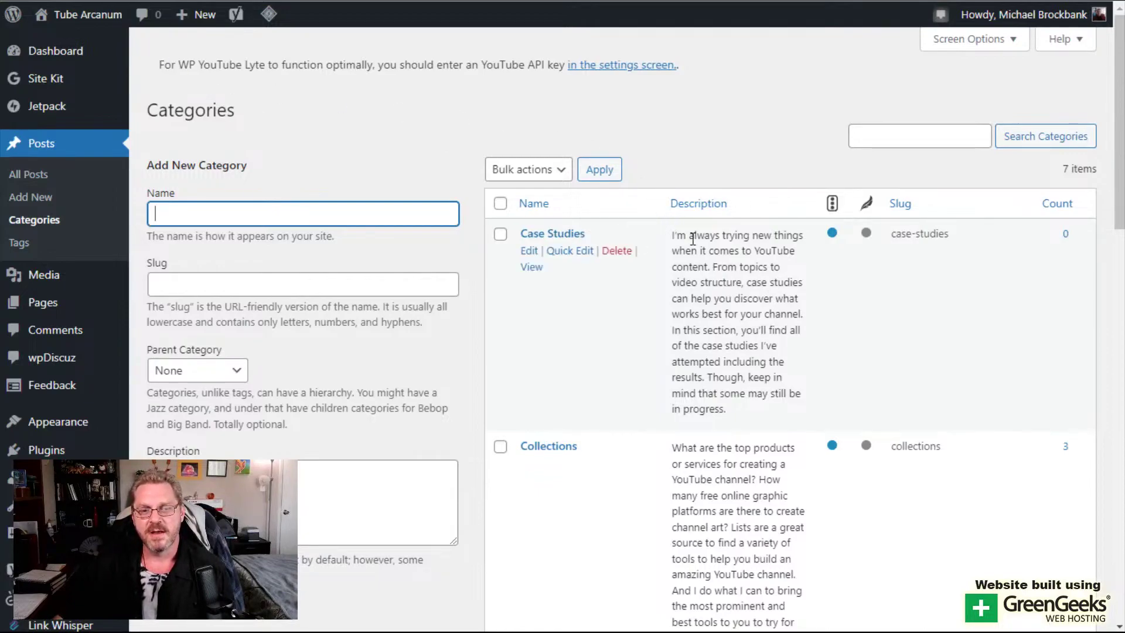
Review the site's post categories, including their descriptions and post counts, from Case Studies through Uncategorized
{"action": "scroll", "coordinate": [692, 239], "scroll_direction": "down", "scroll_amount": 4}
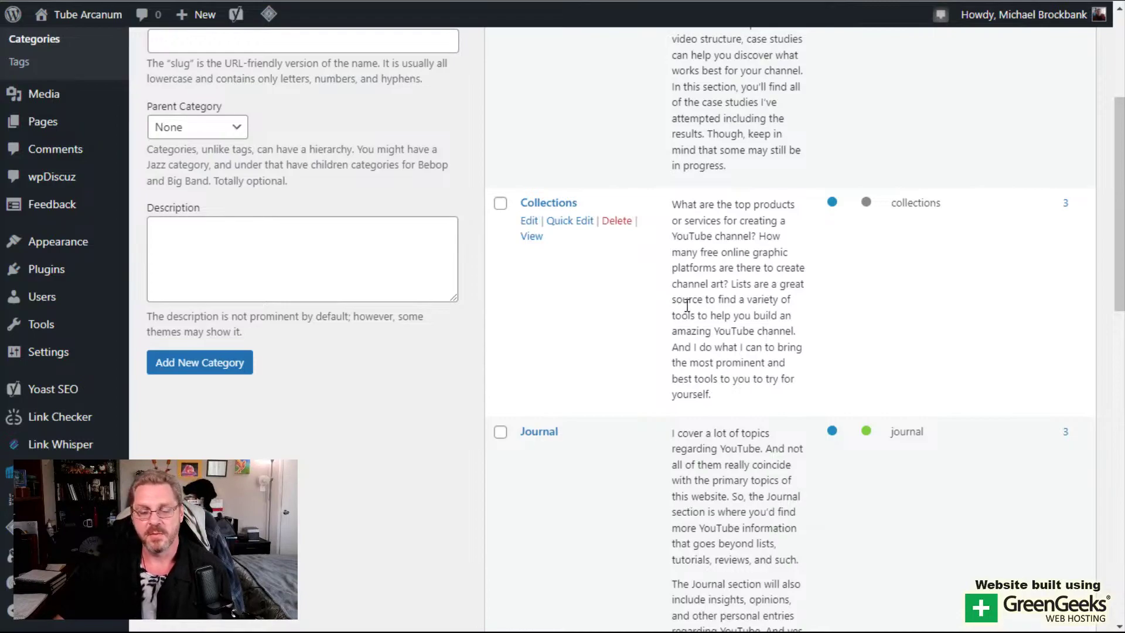
{"action": "scroll", "coordinate": [687, 305], "scroll_direction": "down", "scroll_amount": 8}
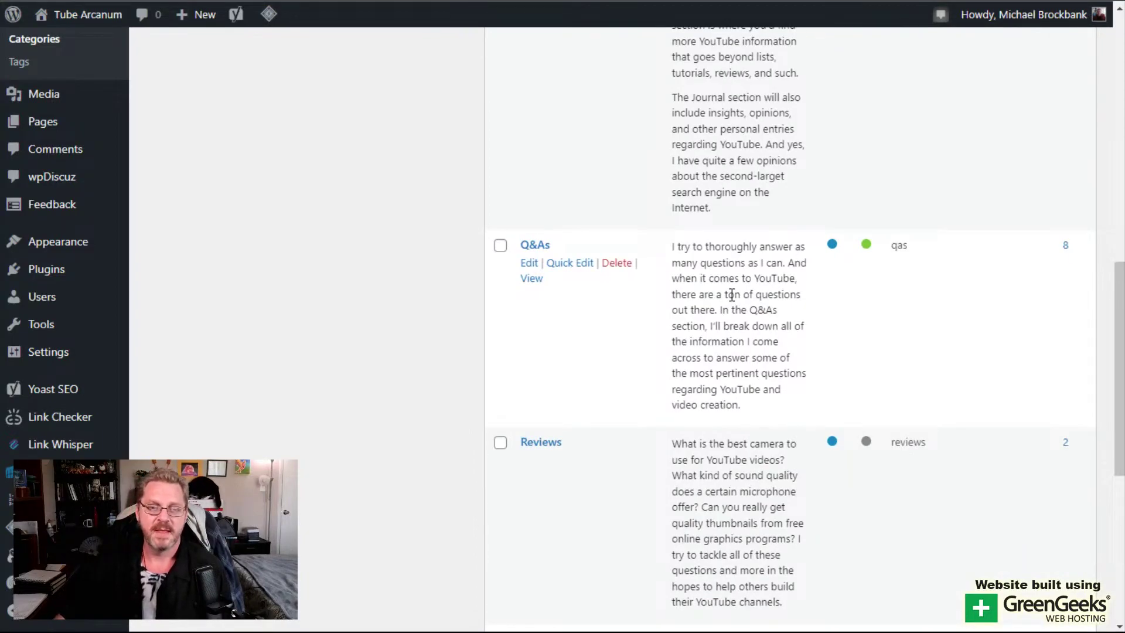
{"action": "scroll", "coordinate": [733, 294], "scroll_direction": "down", "scroll_amount": 3}
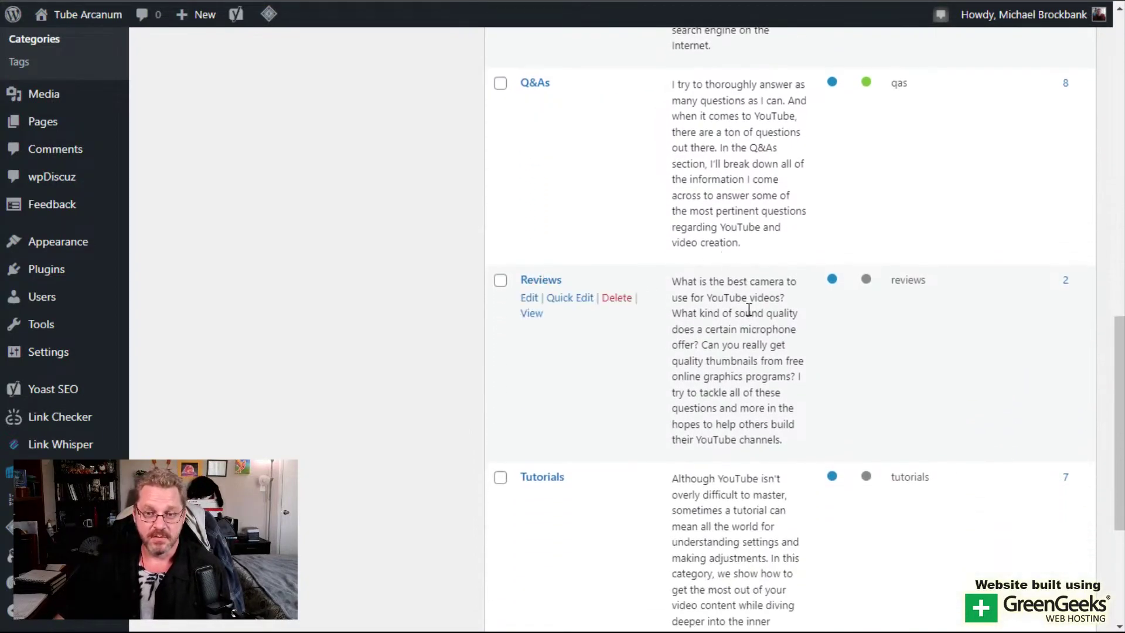
{"action": "scroll", "coordinate": [748, 316], "scroll_direction": "down", "scroll_amount": 3}
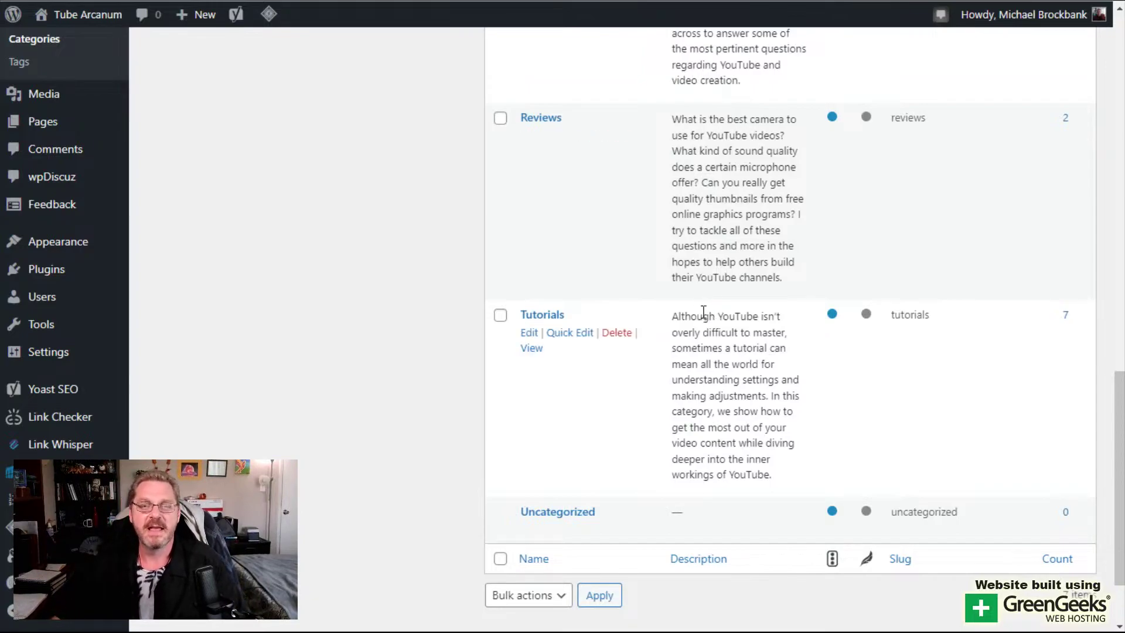
{"action": "scroll", "coordinate": [700, 315], "scroll_direction": "up", "scroll_amount": 10}
{"action": "scroll", "coordinate": [696, 315], "scroll_direction": "up", "scroll_amount": 6}
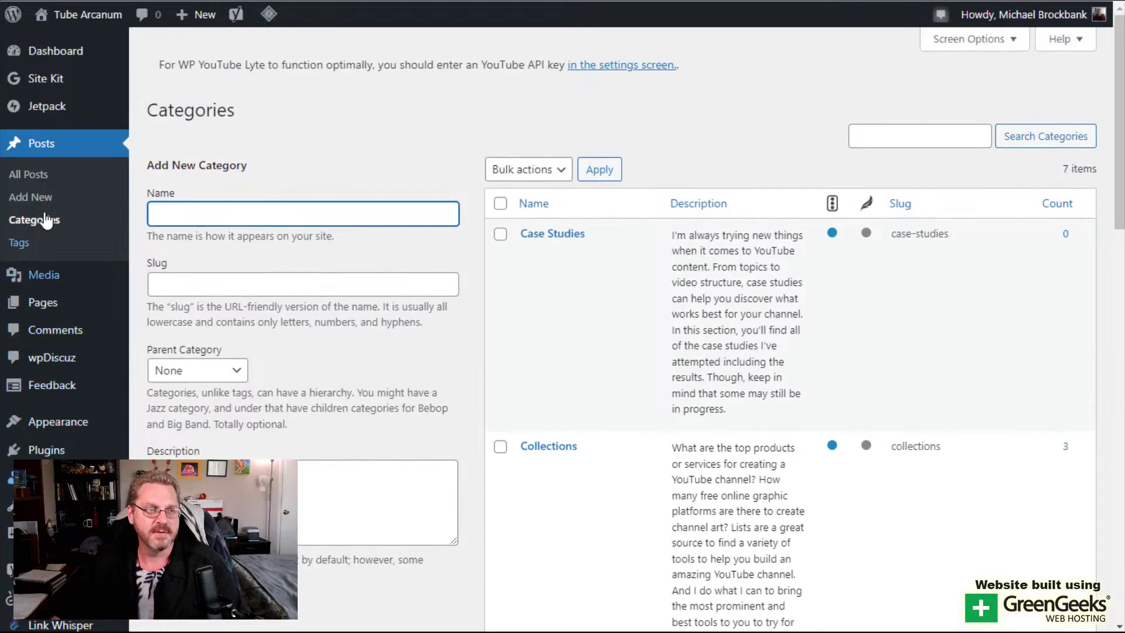
Open the post tags list and look through the tags and their post counts
{"action": "left_click", "coordinate": [26, 245]}
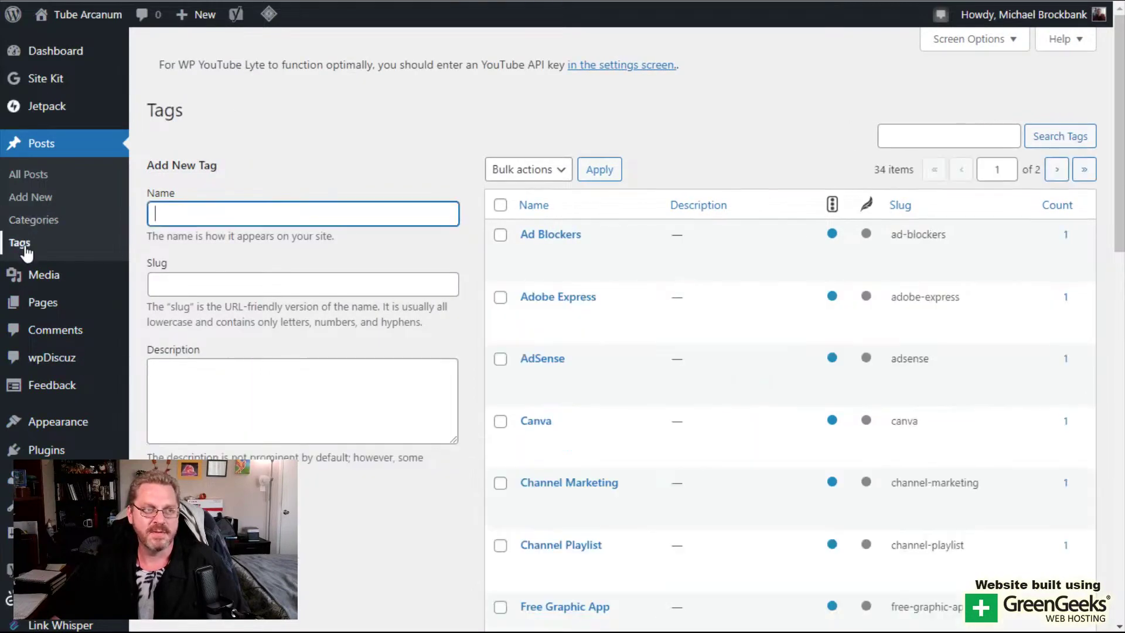
{"action": "mouse_move", "coordinate": [687, 264]}
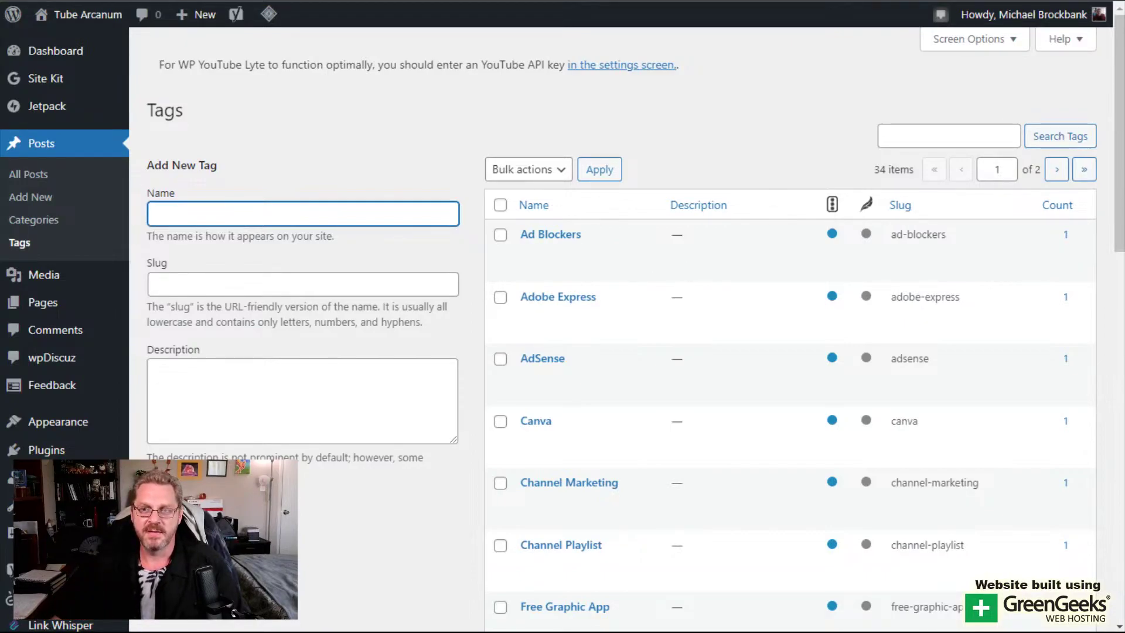
{"action": "mouse_move", "coordinate": [607, 261]}
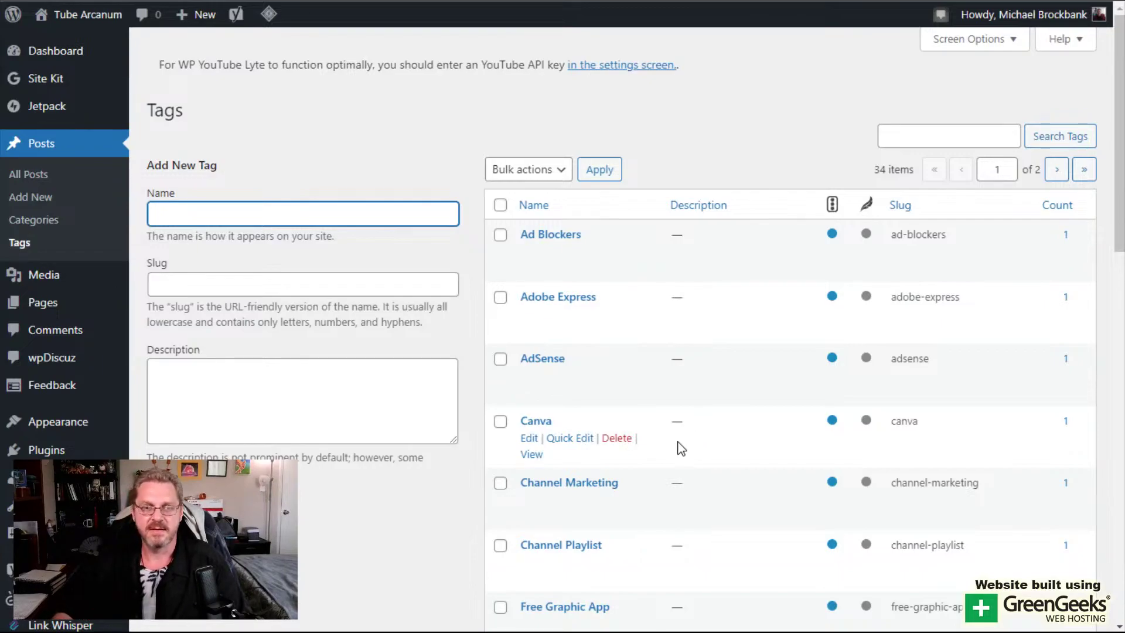
{"action": "scroll", "coordinate": [746, 357], "scroll_direction": "down", "scroll_amount": 3}
{"action": "scroll", "coordinate": [756, 362], "scroll_direction": "down", "scroll_amount": 2}
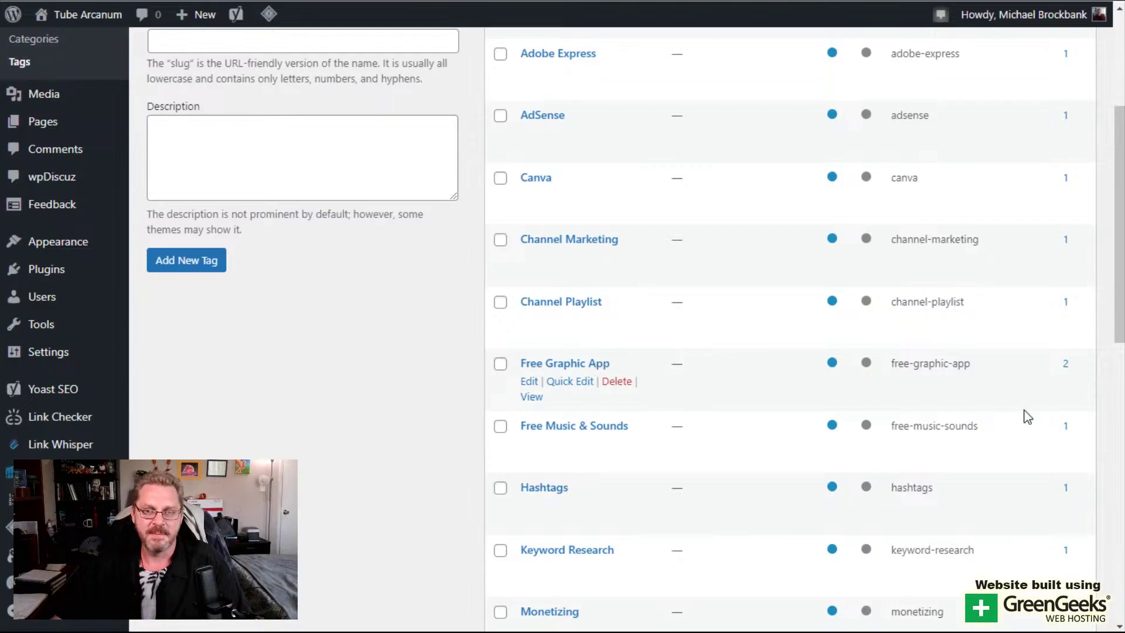
Show the posts that use the Free Graphic App tag and look through their titles and tags
{"action": "left_click", "coordinate": [1065, 365]}
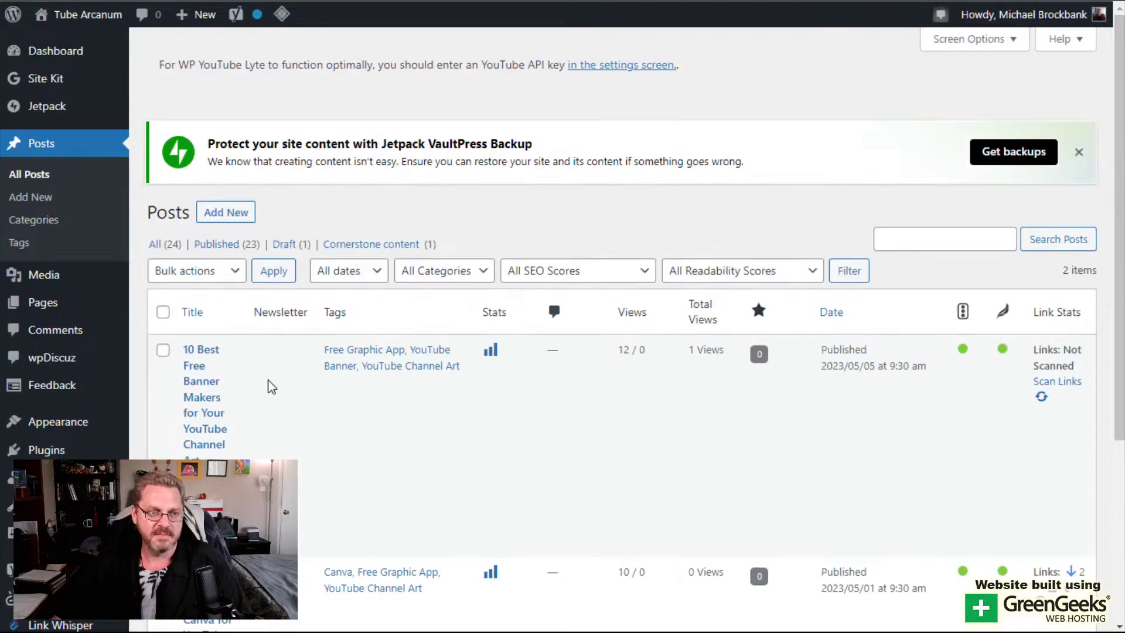
{"action": "scroll", "coordinate": [314, 396], "scroll_direction": "down", "scroll_amount": 3}
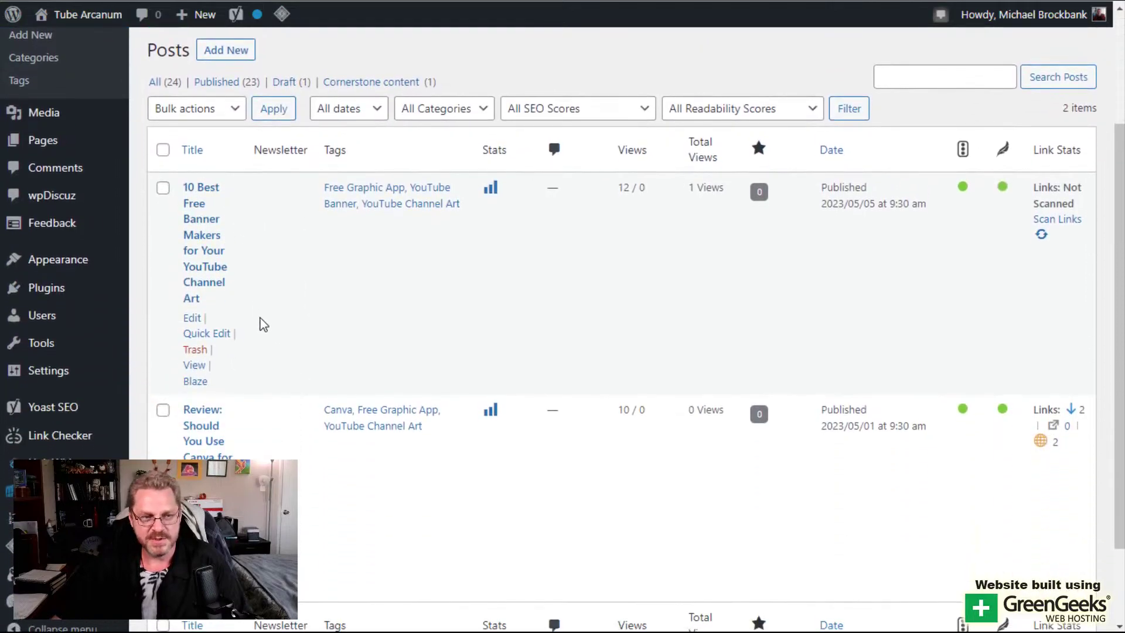
{"action": "scroll", "coordinate": [251, 427], "scroll_direction": "down", "scroll_amount": 2}
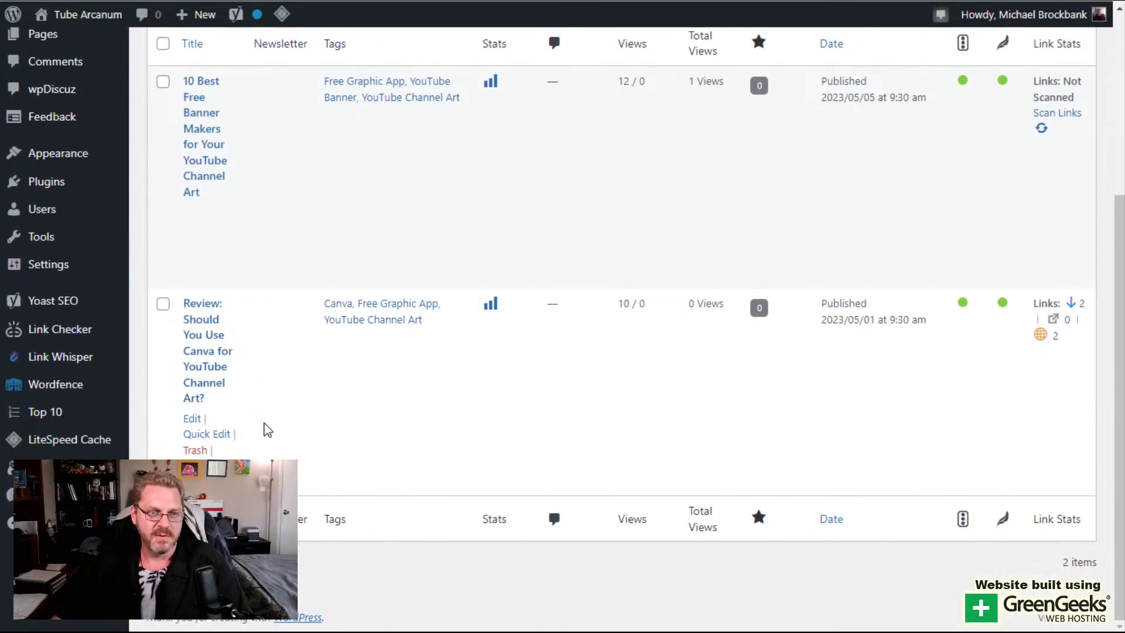
{"action": "scroll", "coordinate": [491, 419], "scroll_direction": "up", "scroll_amount": 2}
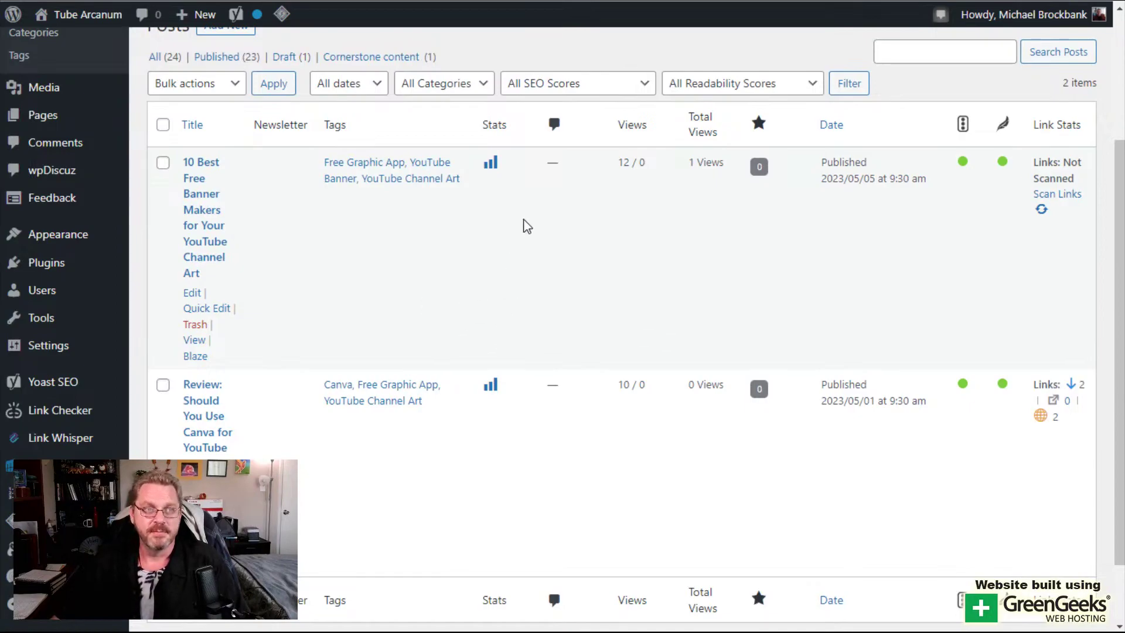
{"action": "scroll", "coordinate": [545, 302], "scroll_direction": "up", "scroll_amount": 3}
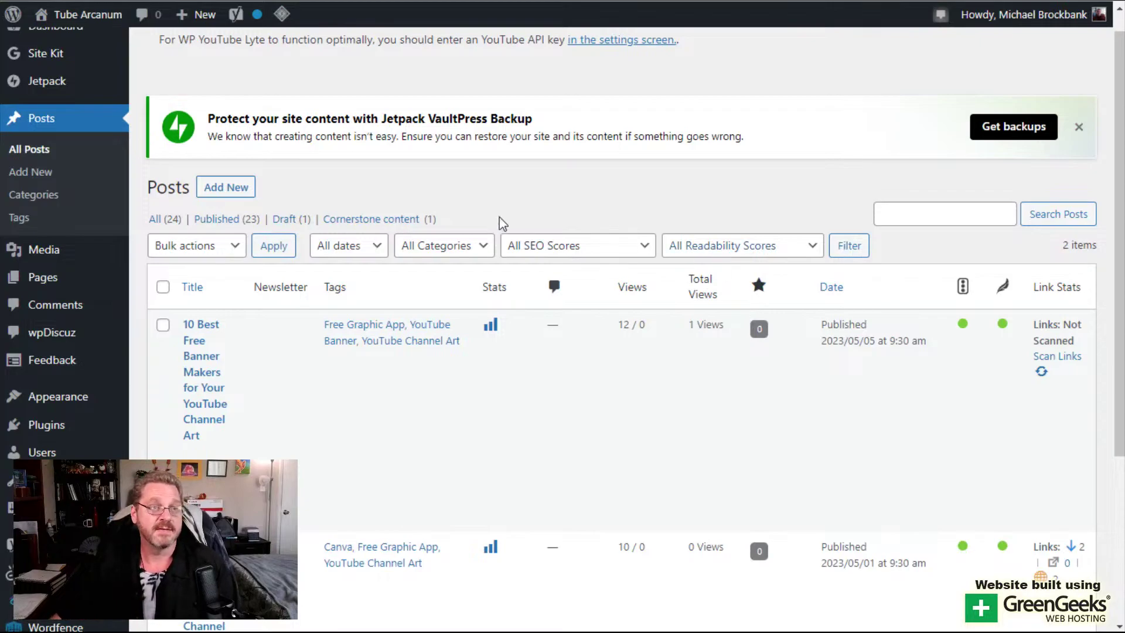
Return to the tags list, sort it by post count in descending order and review the tags
{"action": "left_click", "coordinate": [19, 218]}
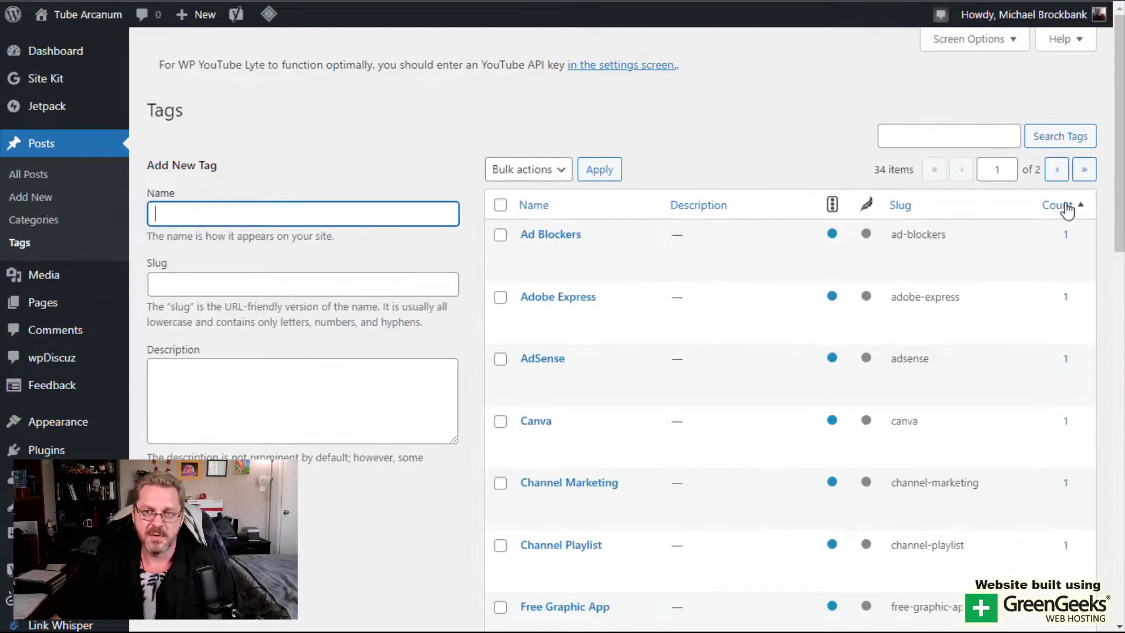
{"action": "left_click", "coordinate": [1060, 211]}
{"action": "left_click", "coordinate": [1061, 211]}
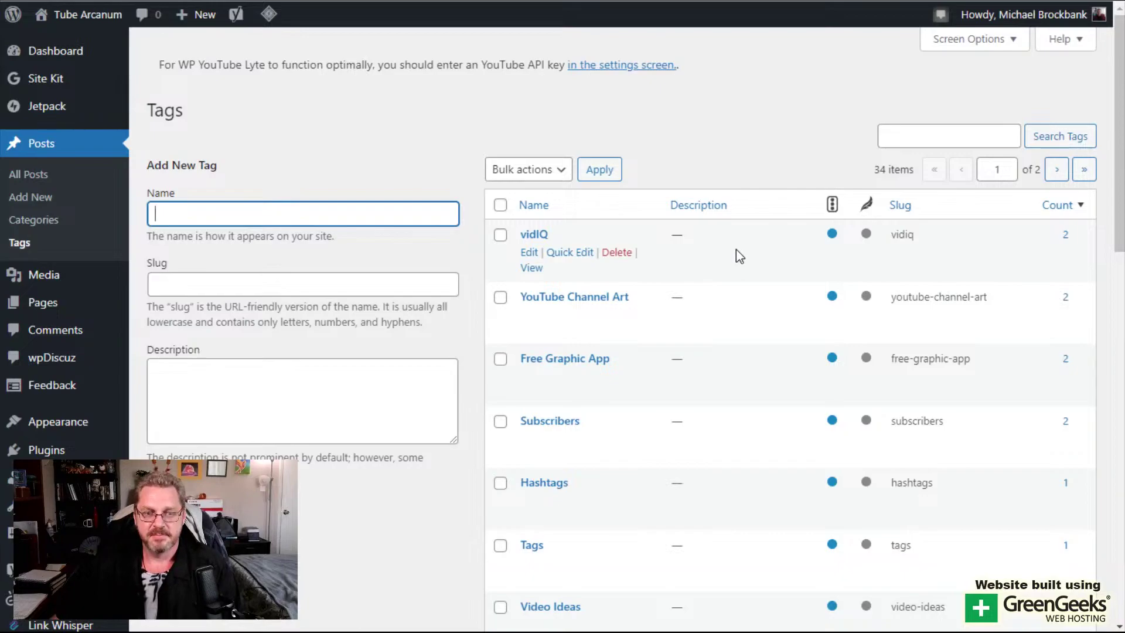
{"action": "scroll", "coordinate": [735, 249], "scroll_direction": "down", "scroll_amount": 5}
{"action": "scroll", "coordinate": [753, 248], "scroll_direction": "down", "scroll_amount": 1}
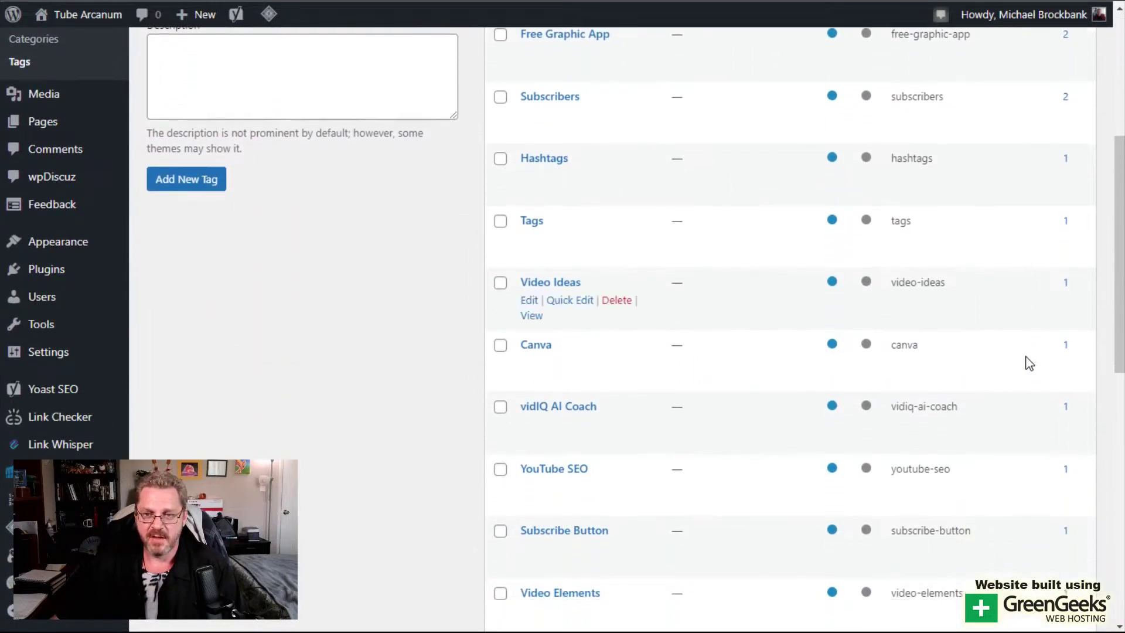
{"action": "scroll", "coordinate": [1038, 548], "scroll_direction": "down", "scroll_amount": 3}
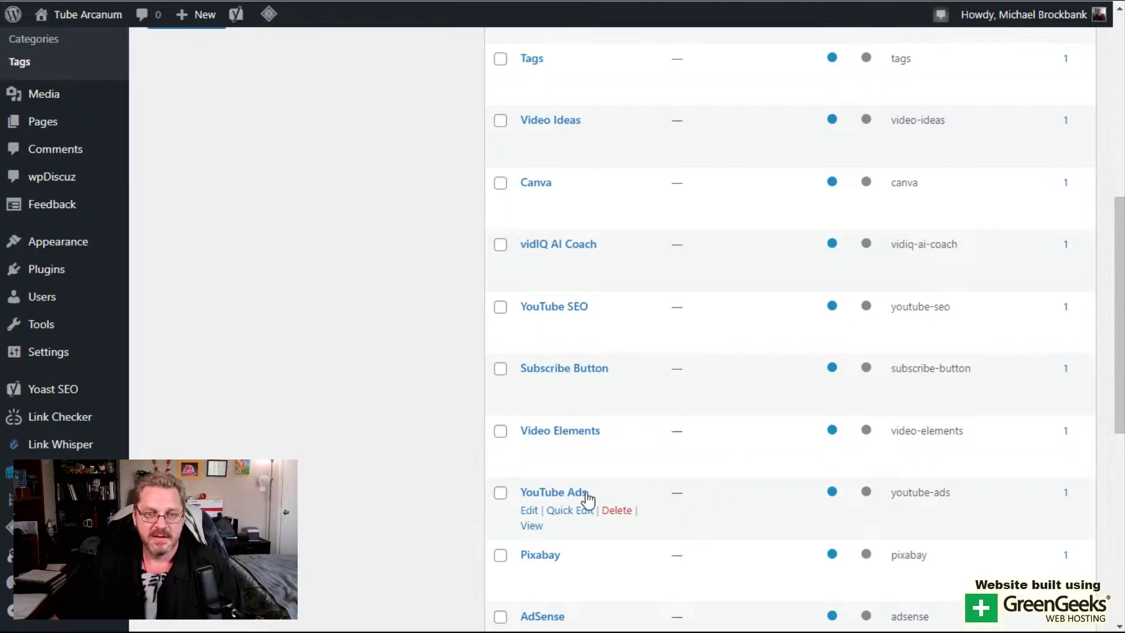
{"action": "scroll", "coordinate": [786, 507], "scroll_direction": "down", "scroll_amount": 3}
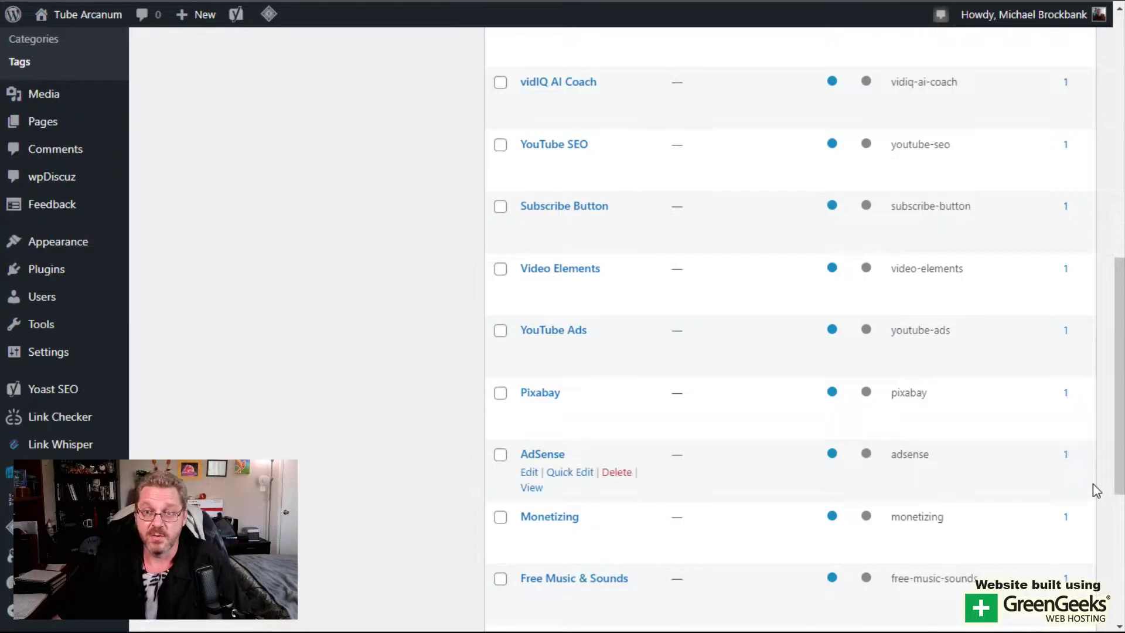
{"action": "left_click_drag", "start_coordinate": [1120, 372], "coordinate": [1121, 368]}
{"action": "scroll", "coordinate": [523, 141], "scroll_direction": "up", "scroll_amount": 2}
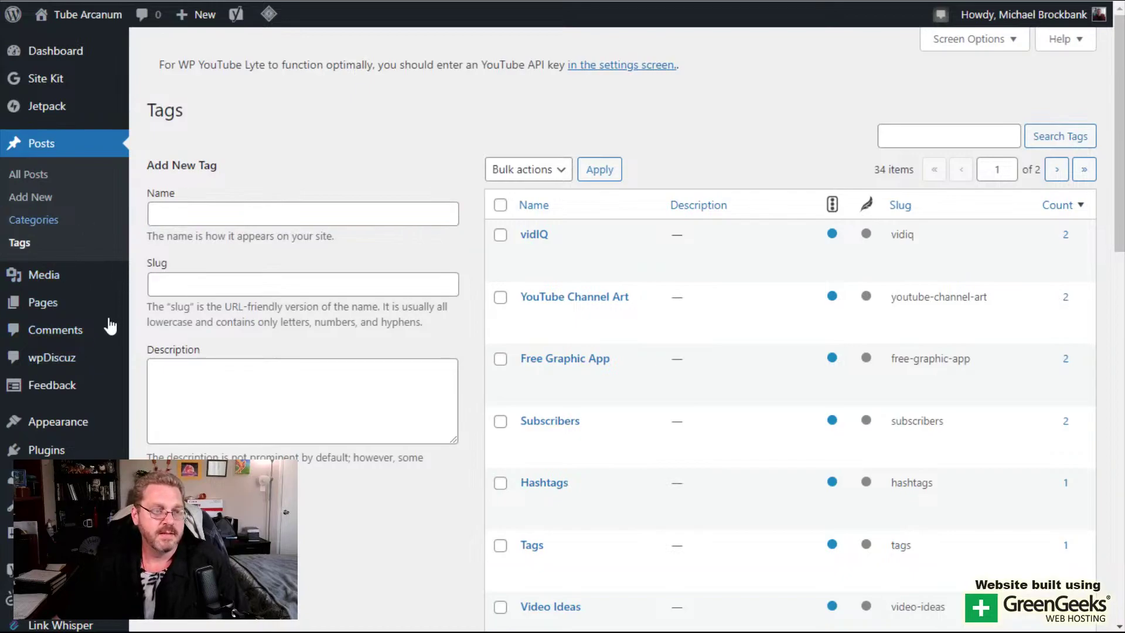
Open the theme customizer and check which options the Content section offers
{"action": "mouse_move", "coordinate": [84, 426]}
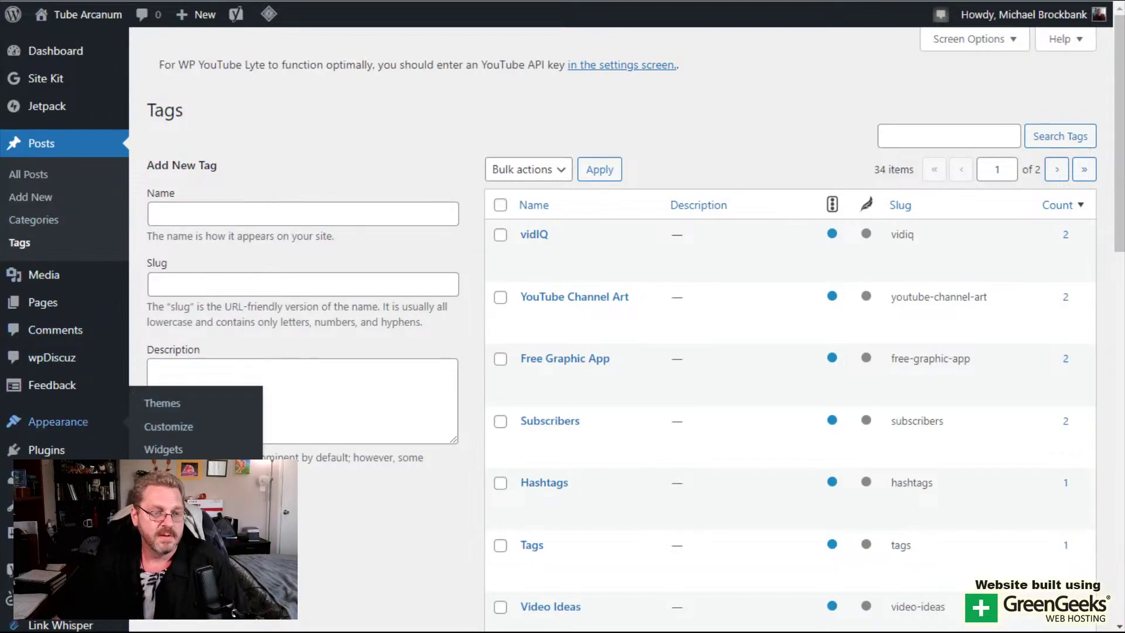
{"action": "left_click", "coordinate": [179, 429]}
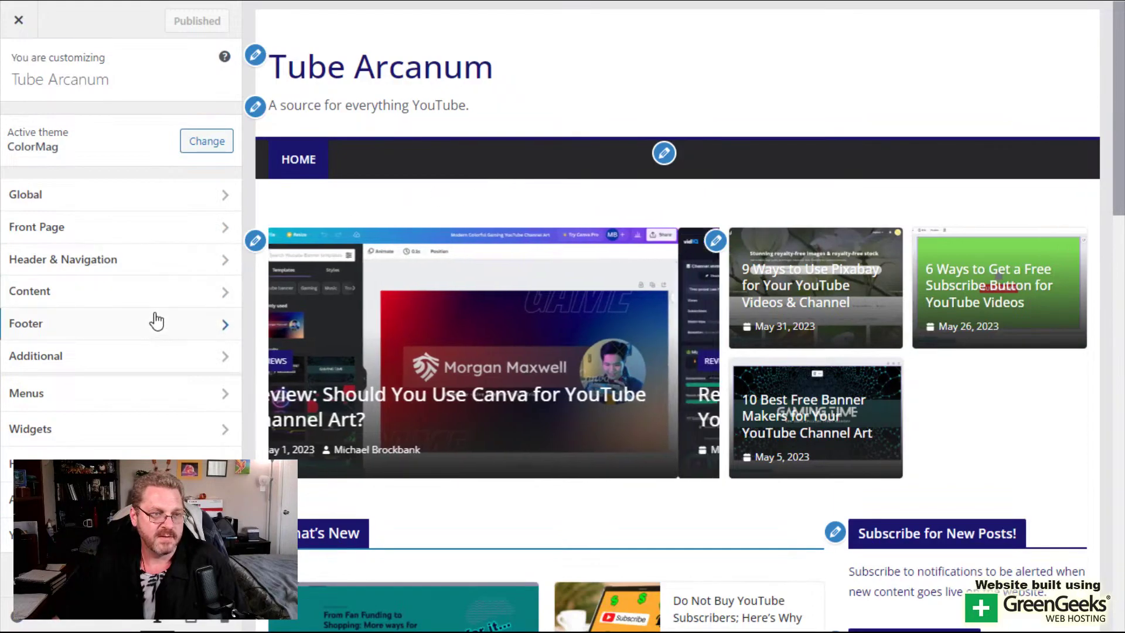
{"action": "left_click", "coordinate": [125, 294]}
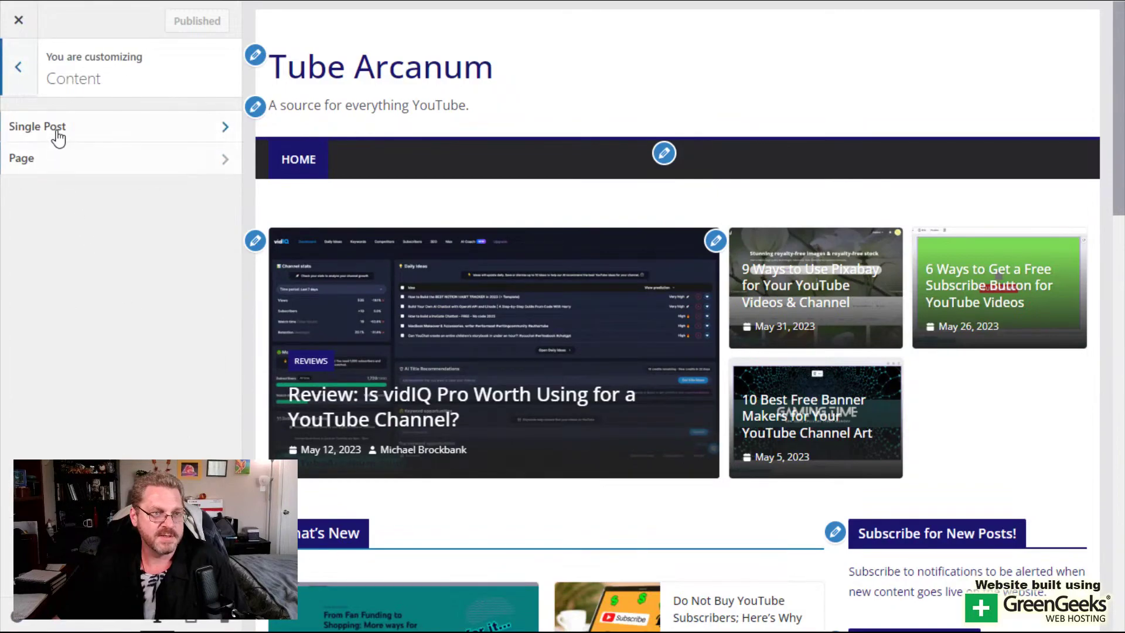
{"action": "left_click", "coordinate": [18, 66]}
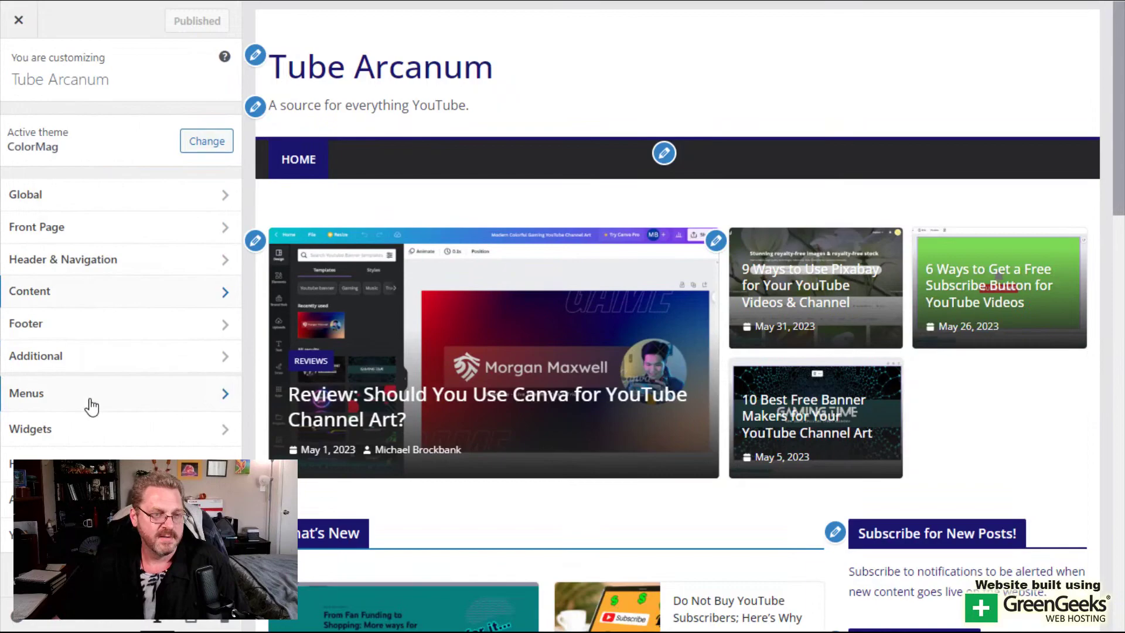
Look through the Widgets areas and the Additional section of the theme customizer
{"action": "left_click", "coordinate": [88, 439]}
{"action": "scroll", "coordinate": [91, 446], "scroll_direction": "down", "scroll_amount": 2}
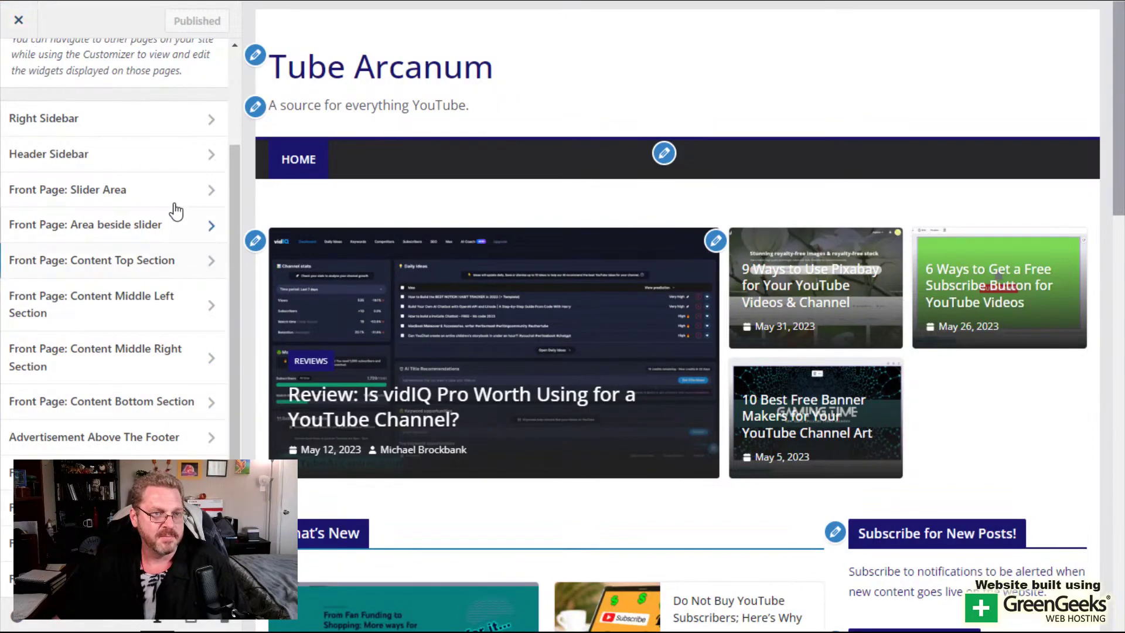
{"action": "scroll", "coordinate": [151, 231], "scroll_direction": "up", "scroll_amount": 2}
{"action": "left_click", "coordinate": [9, 65]}
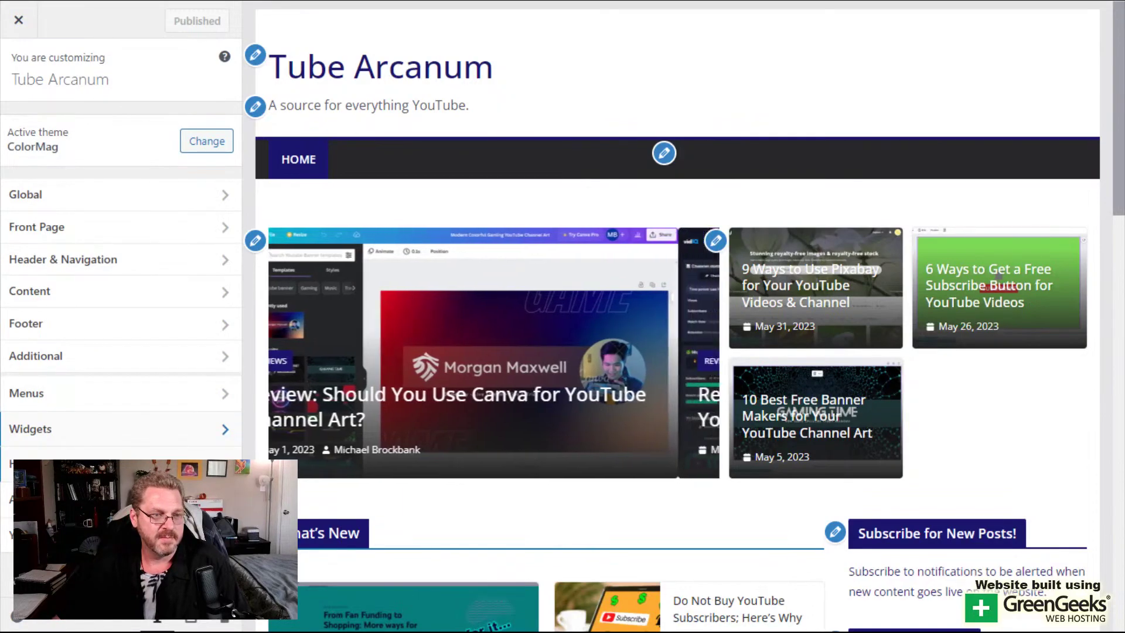
{"action": "left_click", "coordinate": [107, 363]}
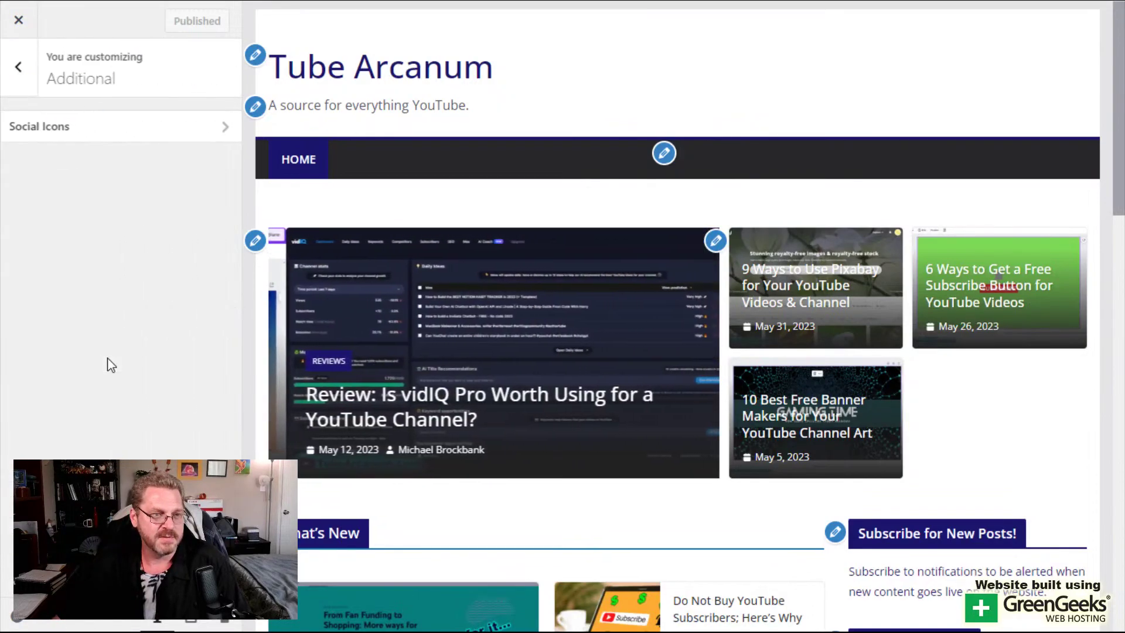
{"action": "left_click", "coordinate": [19, 68]}
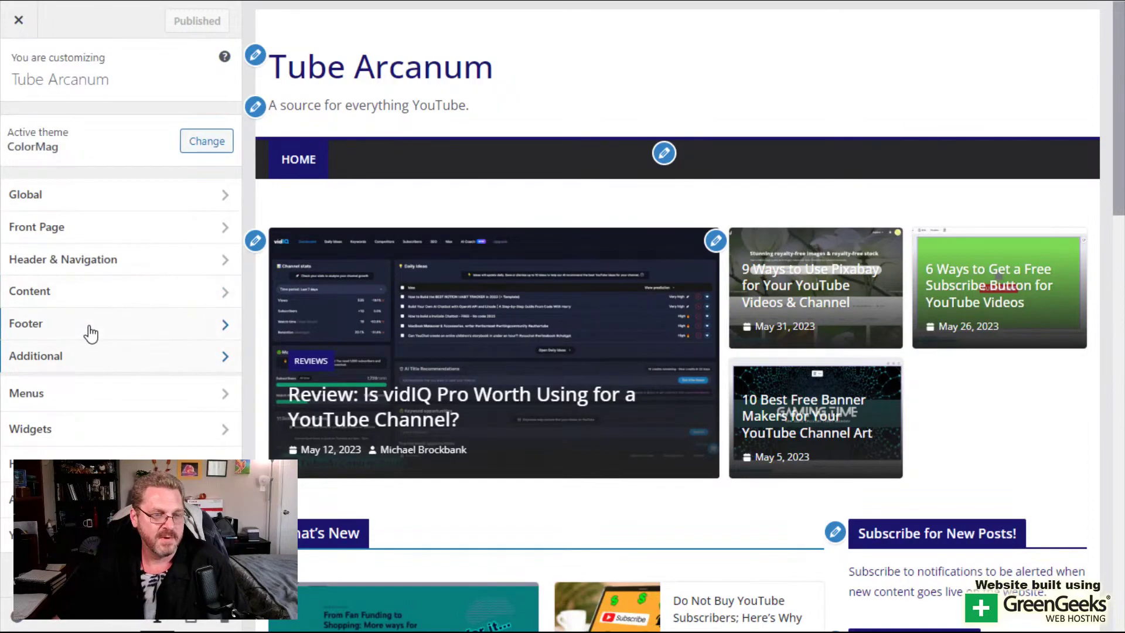
Examine the options in the Content, Global, Front Page and Header & Navigation sections of the customizer
{"action": "left_click", "coordinate": [92, 296]}
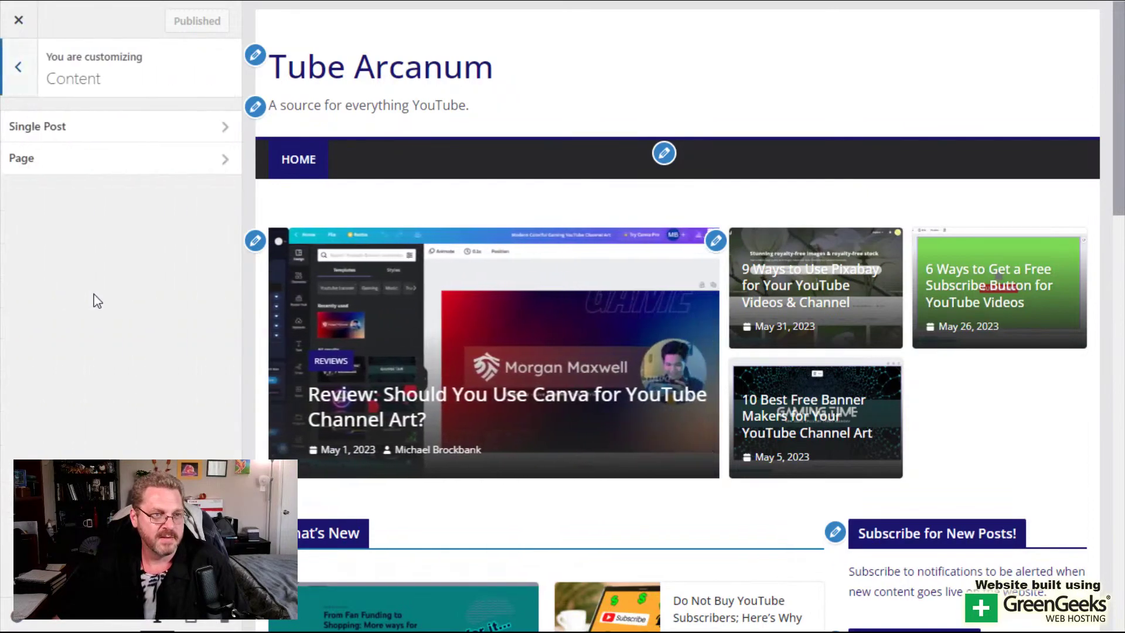
{"action": "left_click", "coordinate": [19, 70]}
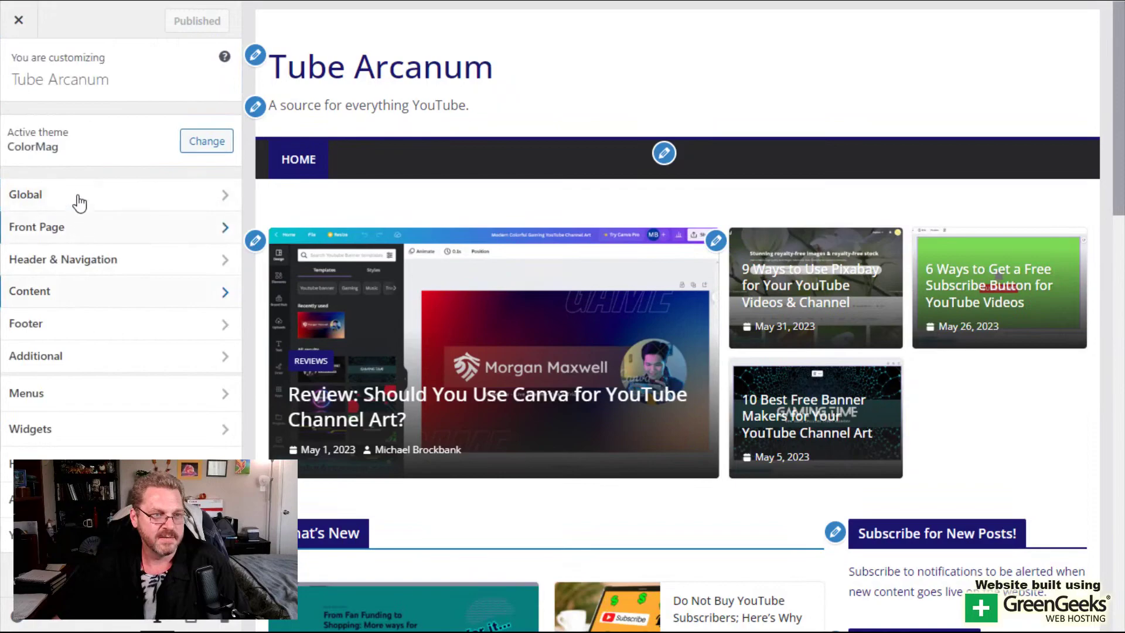
{"action": "left_click", "coordinate": [79, 197]}
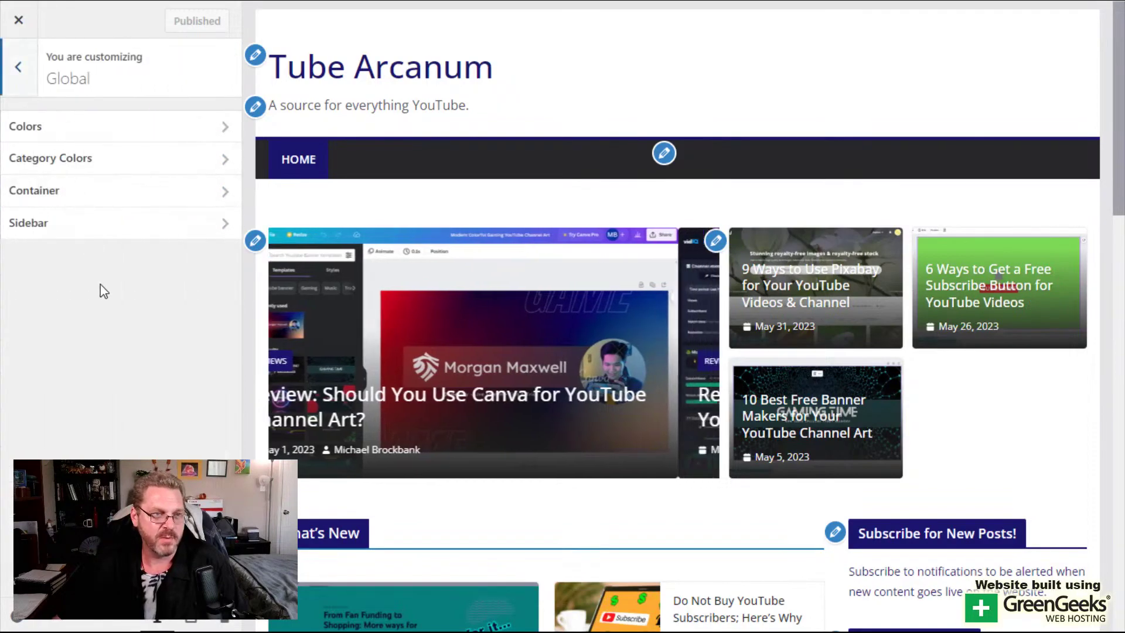
{"action": "left_click", "coordinate": [18, 68]}
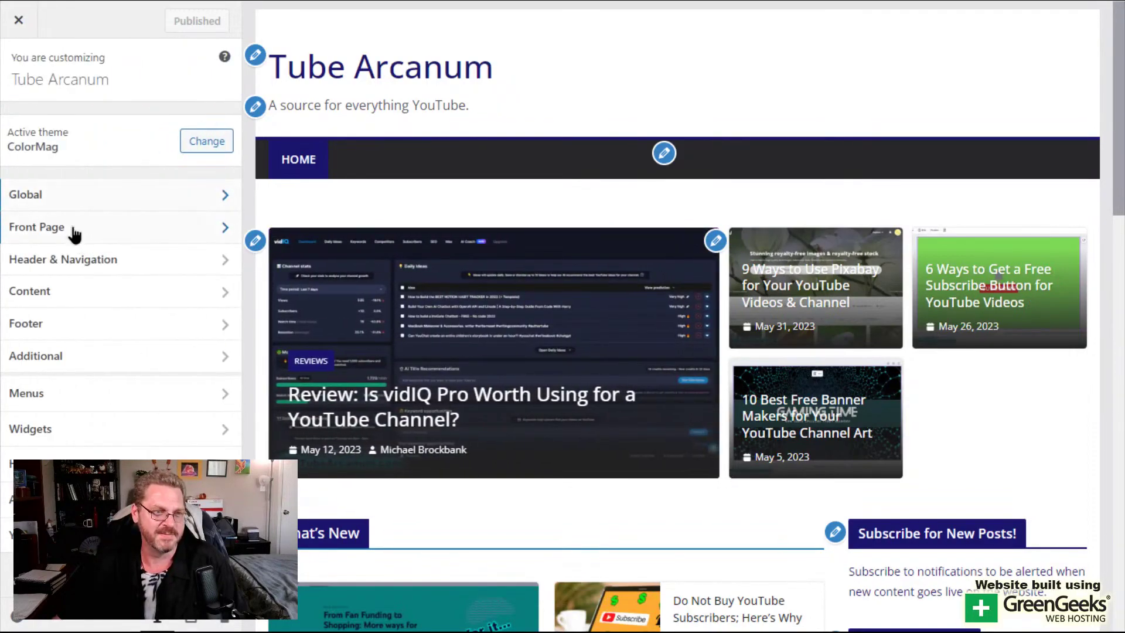
{"action": "left_click", "coordinate": [75, 229]}
{"action": "left_click", "coordinate": [19, 69]}
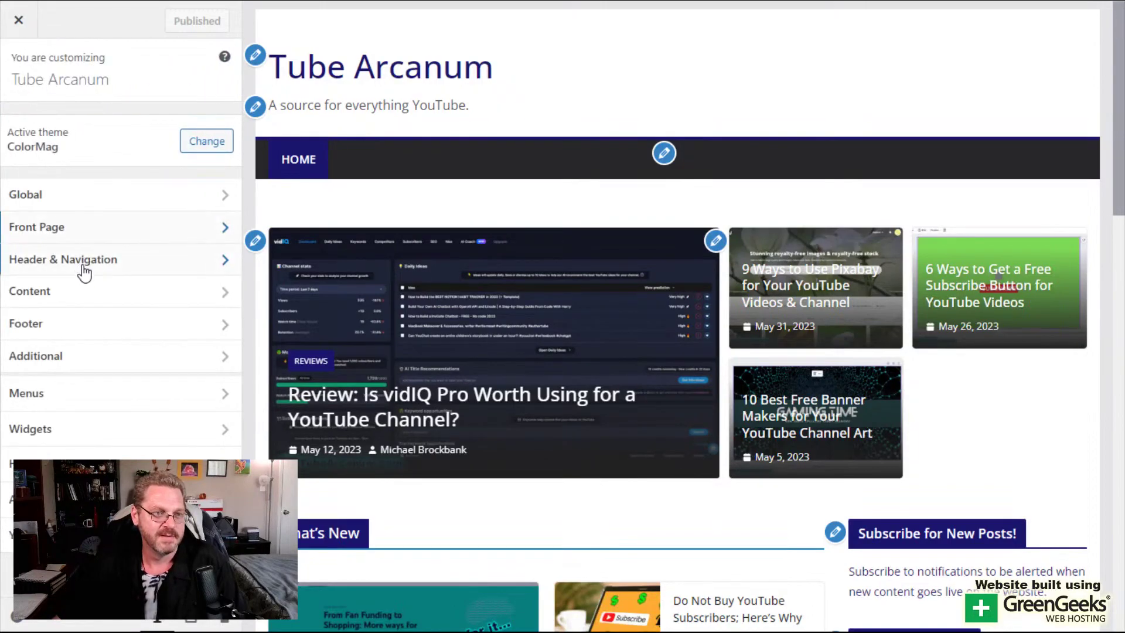
{"action": "left_click", "coordinate": [85, 260]}
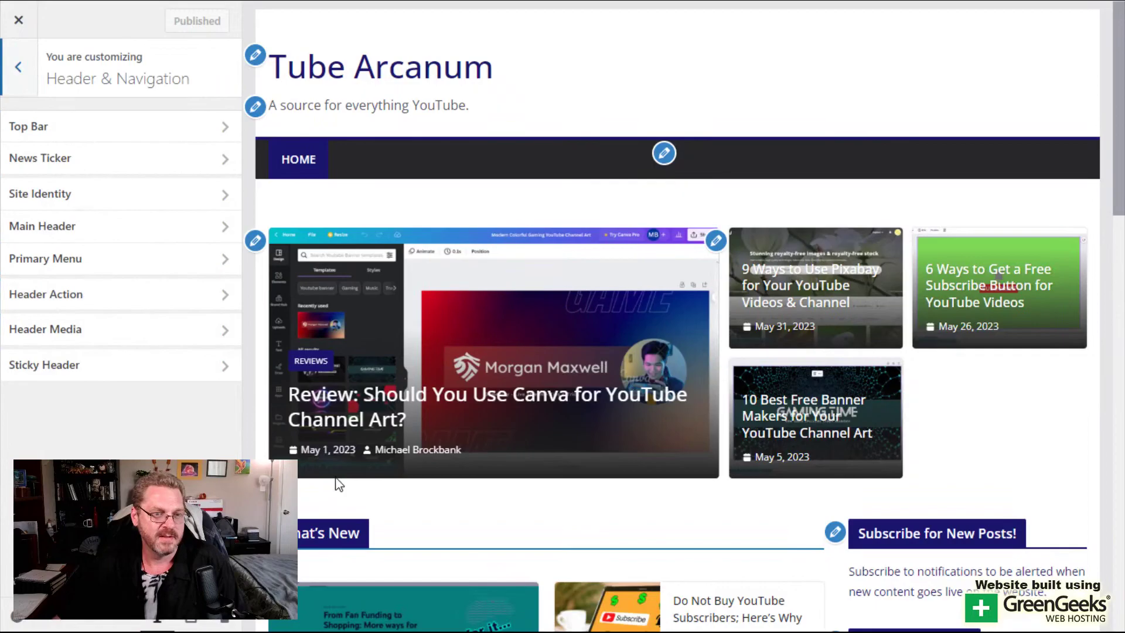
Open the large What's New post about YouTube lowering its requirements in the customizer preview
{"action": "scroll", "coordinate": [339, 484], "scroll_direction": "down", "scroll_amount": 4}
{"action": "left_click", "coordinate": [358, 539]}
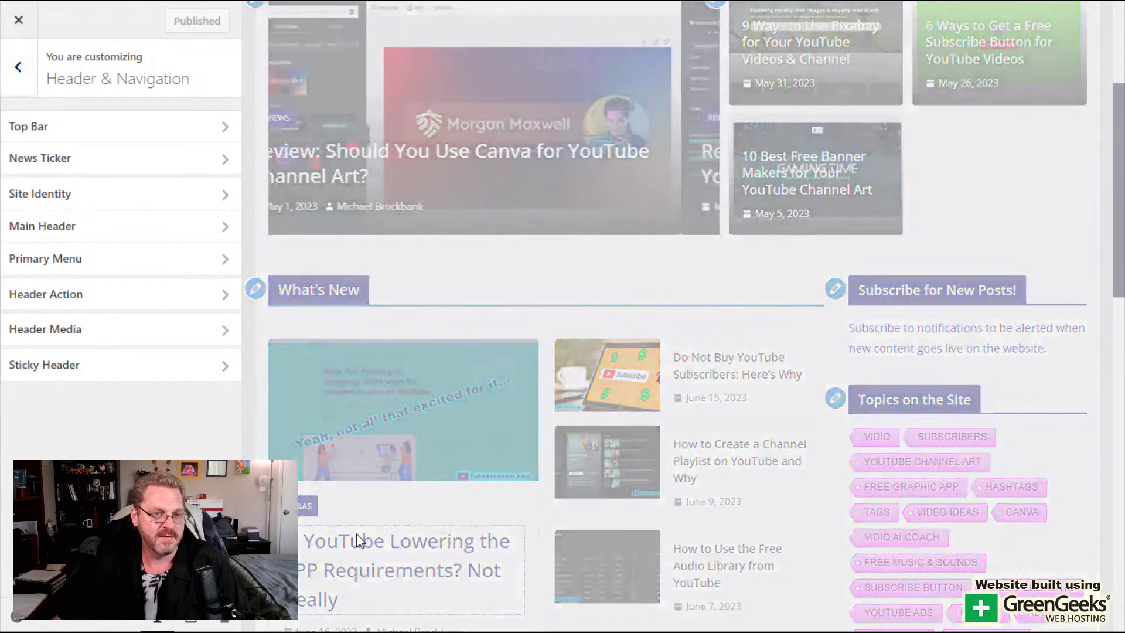
Check the end of the previewed post, from the author box and share buttons to the comment area, for related posts
{"action": "scroll", "coordinate": [525, 352], "scroll_direction": "down", "scroll_amount": 20}
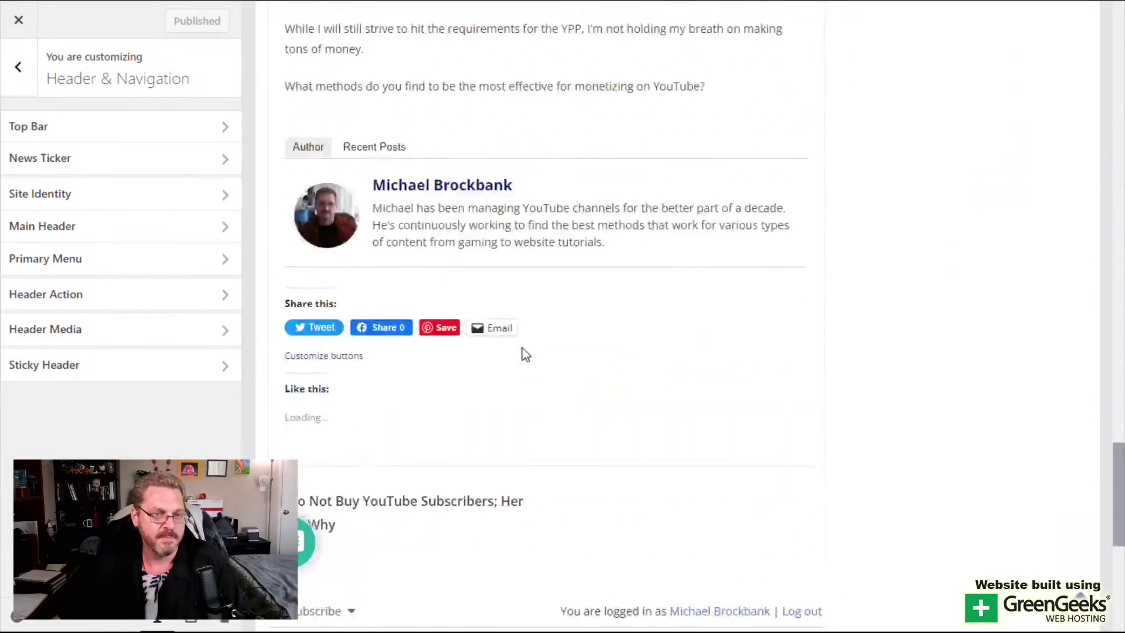
{"action": "scroll", "coordinate": [525, 351], "scroll_direction": "down", "scroll_amount": 9}
{"action": "scroll", "coordinate": [524, 352], "scroll_direction": "up", "scroll_amount": 4}
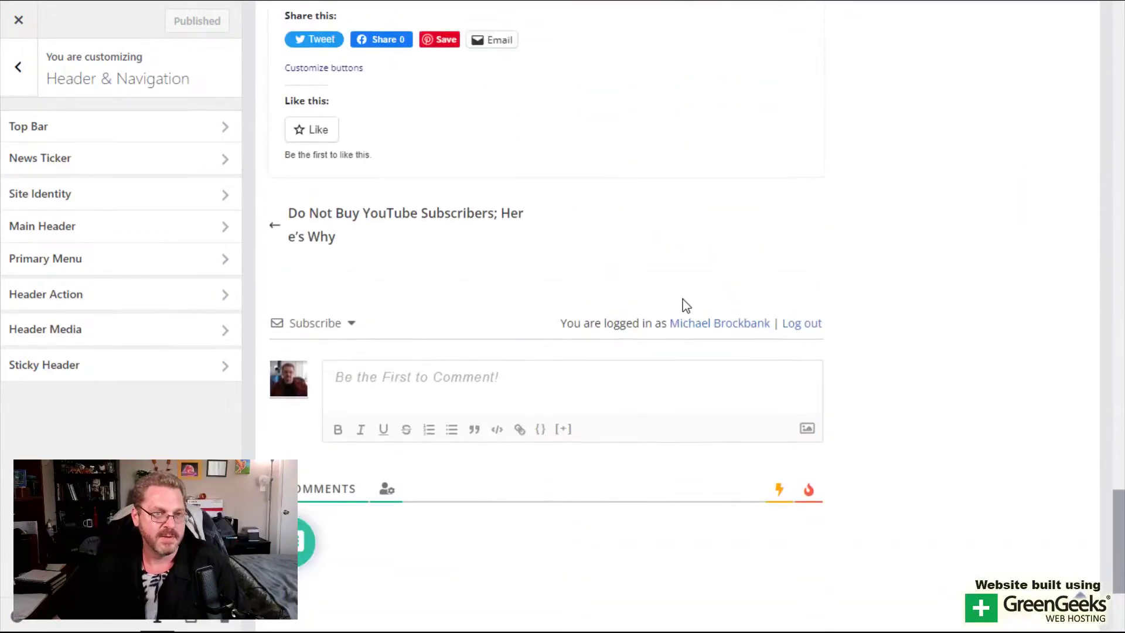
{"action": "scroll", "coordinate": [673, 297], "scroll_direction": "up", "scroll_amount": 1}
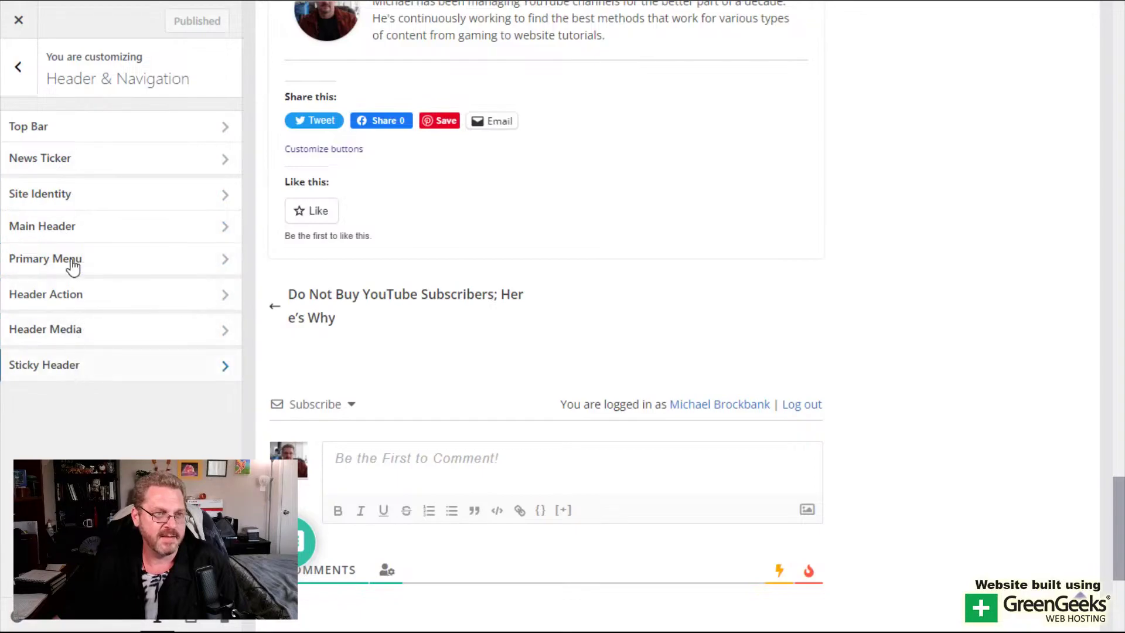
Look at the Page options in the customizer's Content section and open its Single Post options
{"action": "left_click", "coordinate": [18, 67]}
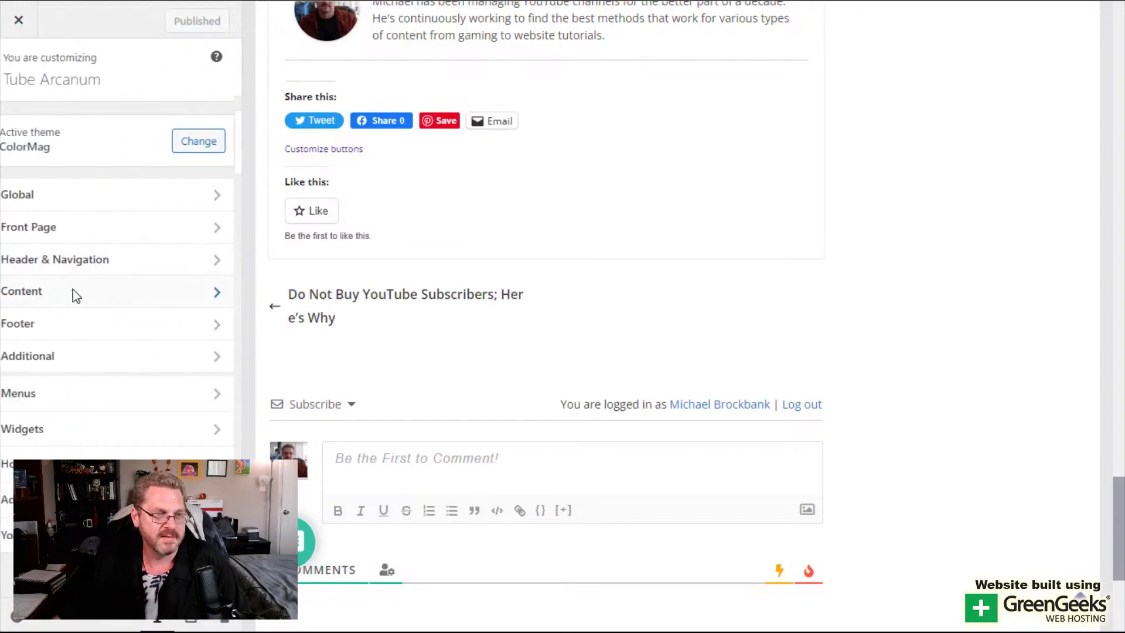
{"action": "left_click", "coordinate": [72, 293]}
{"action": "left_click", "coordinate": [72, 167]}
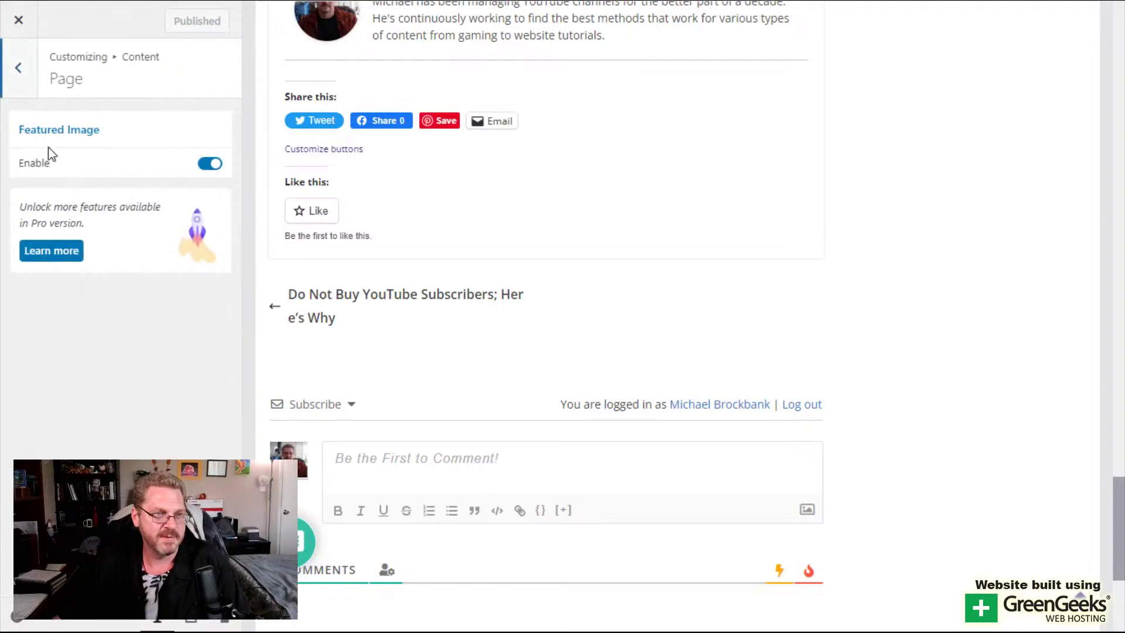
{"action": "left_click", "coordinate": [22, 69]}
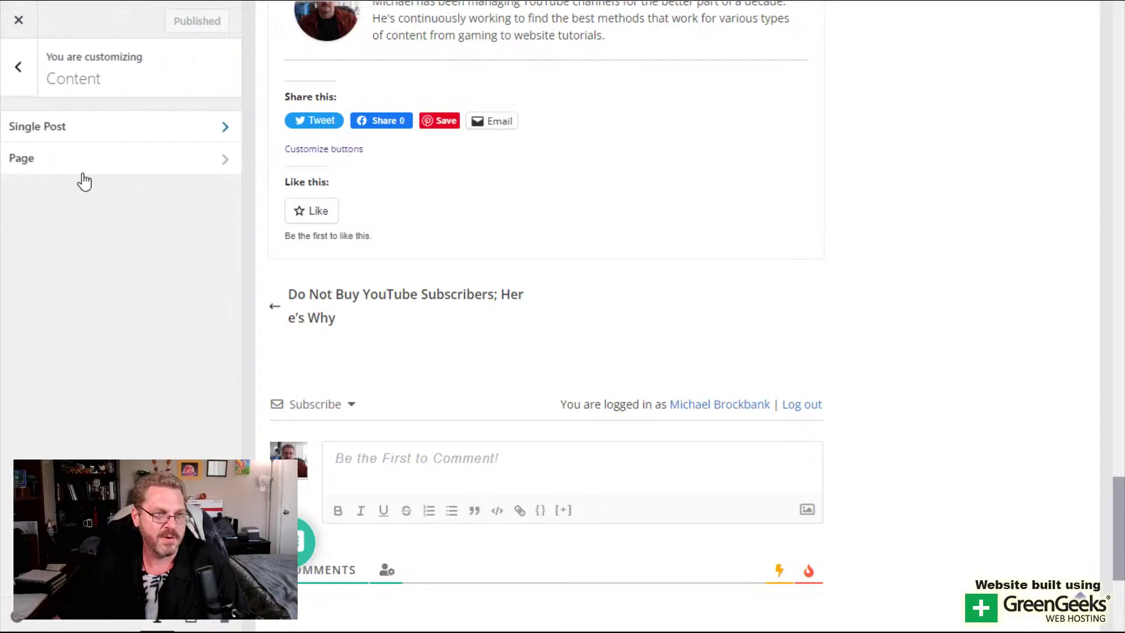
{"action": "left_click", "coordinate": [79, 127]}
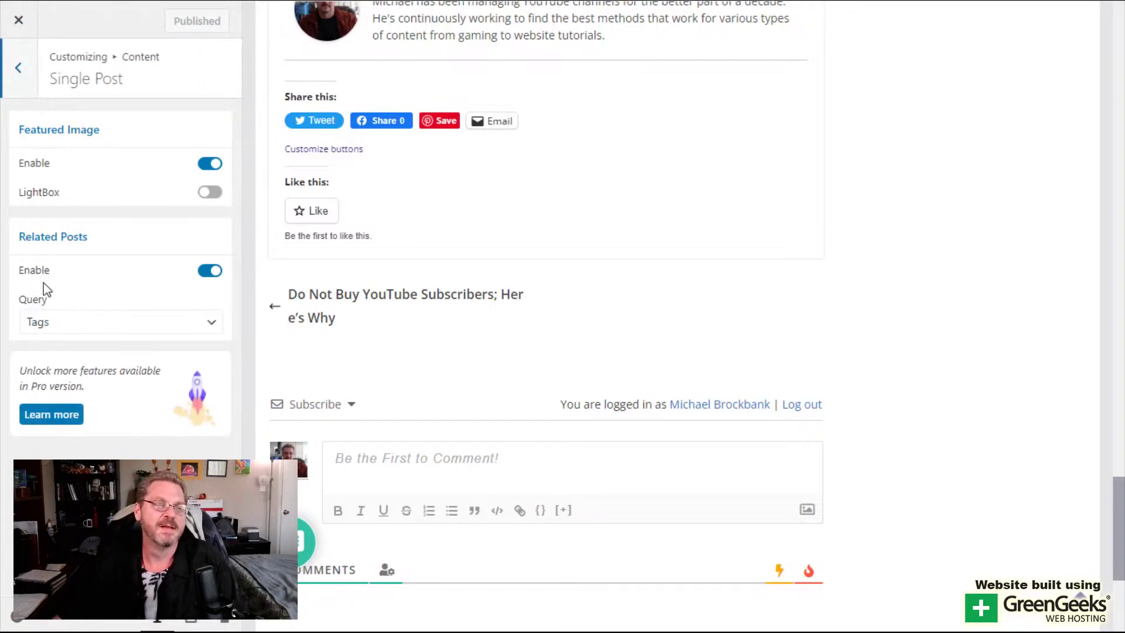
Check the Query choices for Related Posts in the Single Post options without changing the selection
{"action": "scroll", "coordinate": [571, 380], "scroll_direction": "up", "scroll_amount": 2}
{"action": "scroll", "coordinate": [570, 379], "scroll_direction": "down", "scroll_amount": 1}
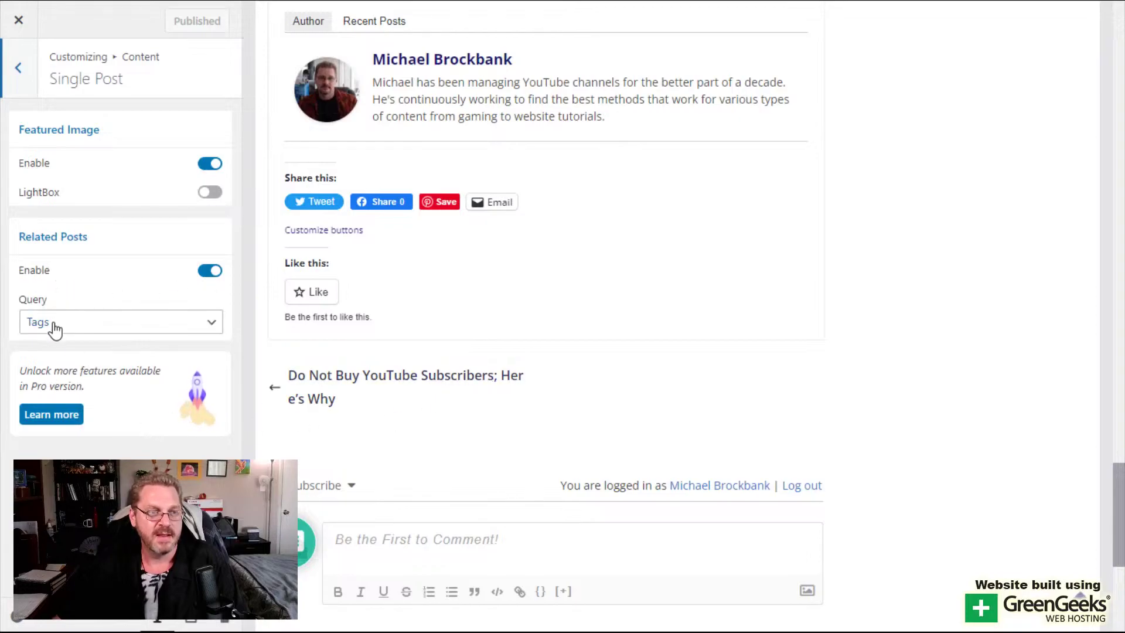
{"action": "left_click", "coordinate": [209, 325]}
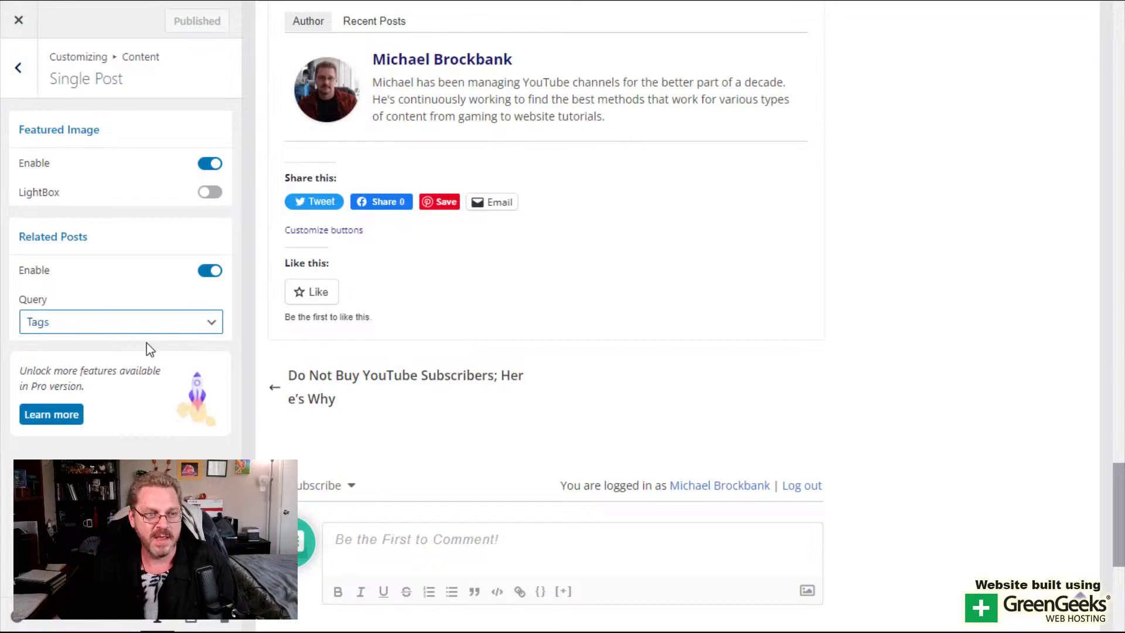
{"action": "left_click", "coordinate": [113, 286]}
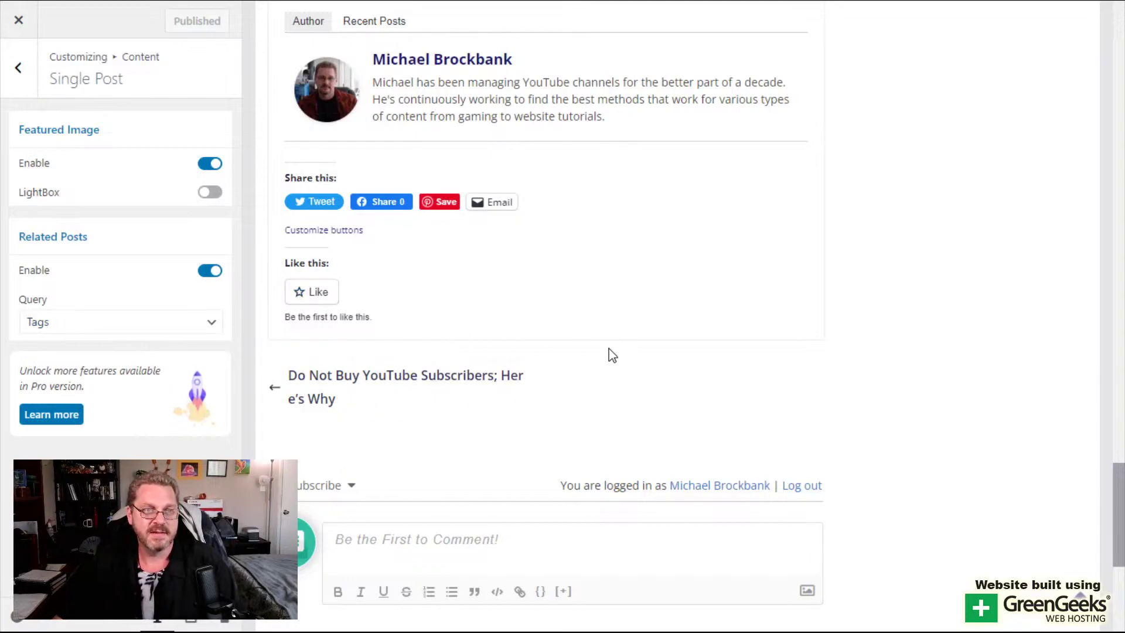
Look through the whole previewed post, from its featured image to the share buttons, for where tags and related posts are displayed
{"action": "scroll", "coordinate": [609, 349], "scroll_direction": "up", "scroll_amount": 10}
{"action": "scroll", "coordinate": [609, 349], "scroll_direction": "up", "scroll_amount": 15}
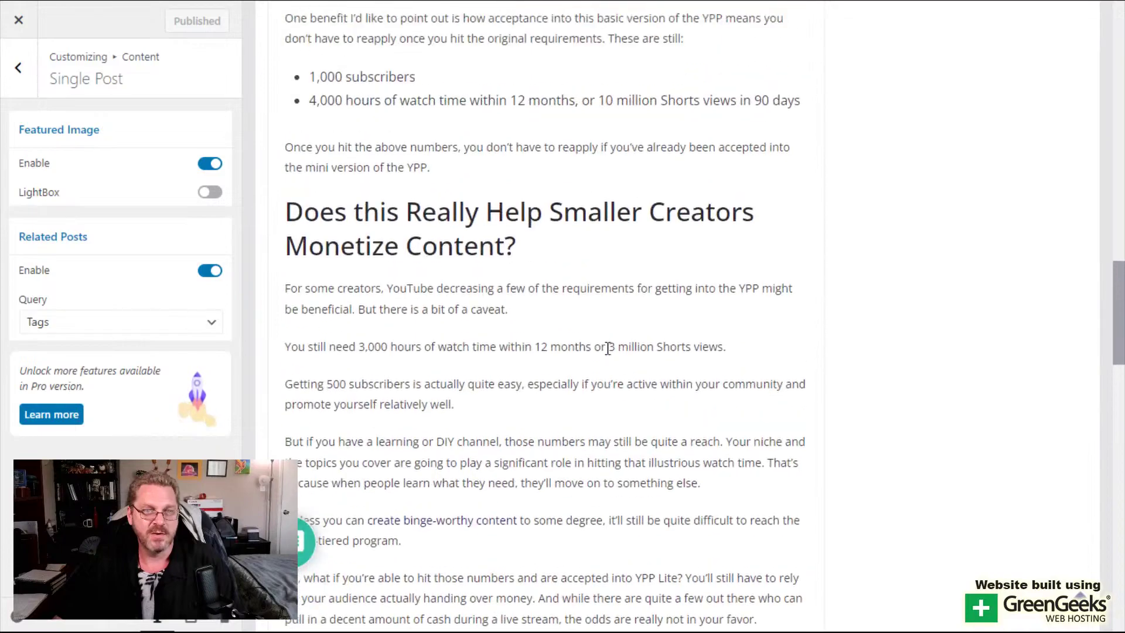
{"action": "scroll", "coordinate": [609, 355], "scroll_direction": "up", "scroll_amount": 8}
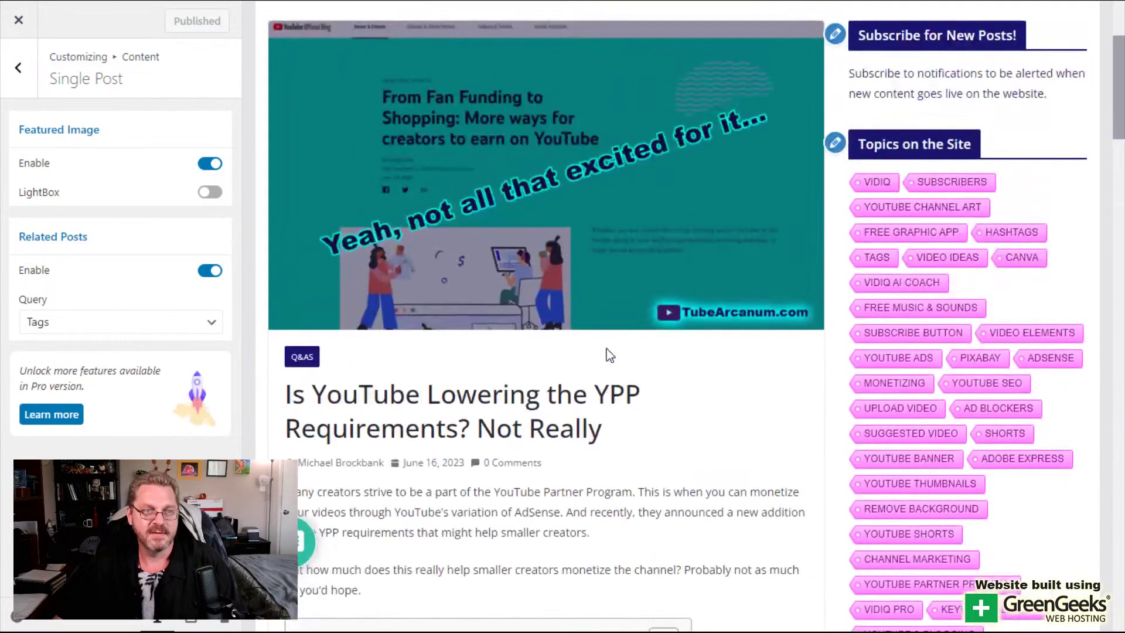
{"action": "scroll", "coordinate": [608, 355], "scroll_direction": "down", "scroll_amount": 3}
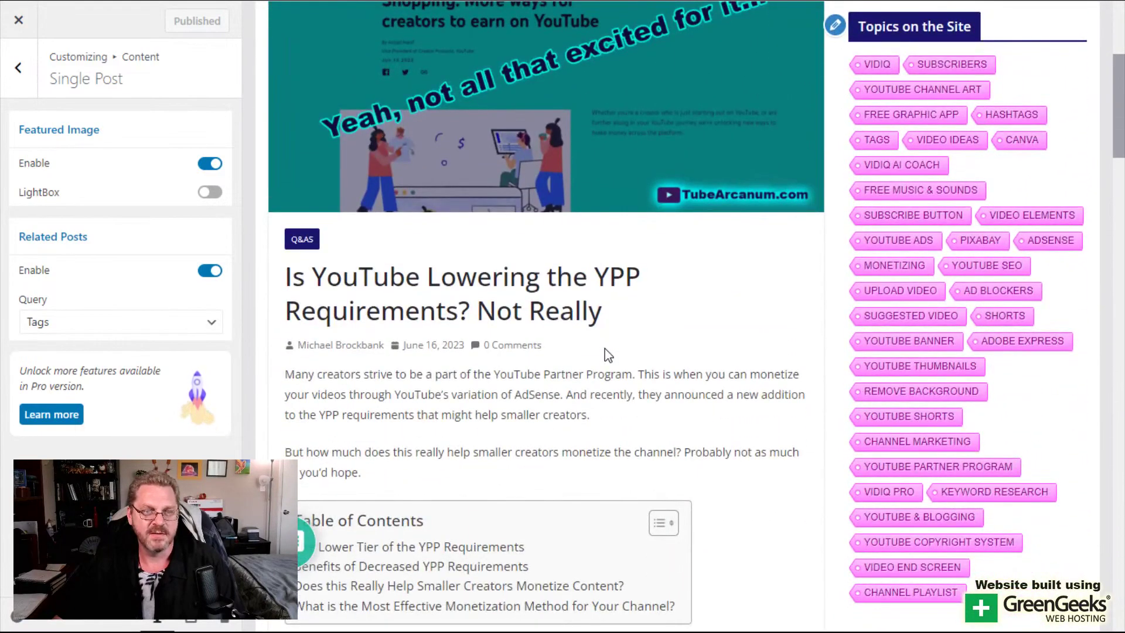
{"action": "scroll", "coordinate": [638, 389], "scroll_direction": "down", "scroll_amount": 5}
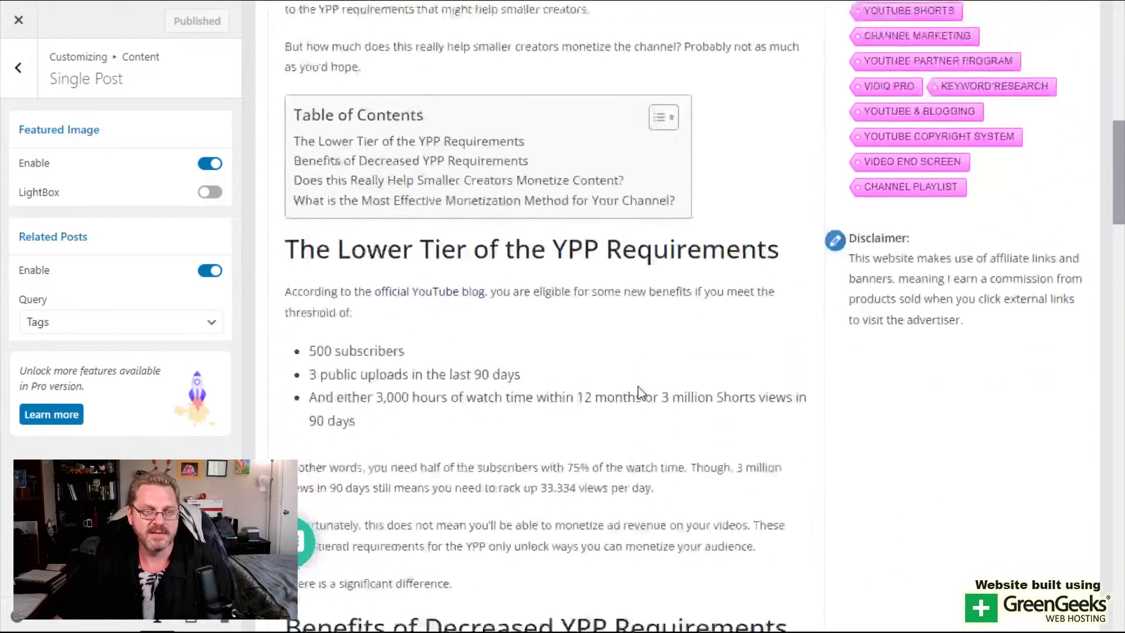
{"action": "scroll", "coordinate": [642, 394], "scroll_direction": "down", "scroll_amount": 11}
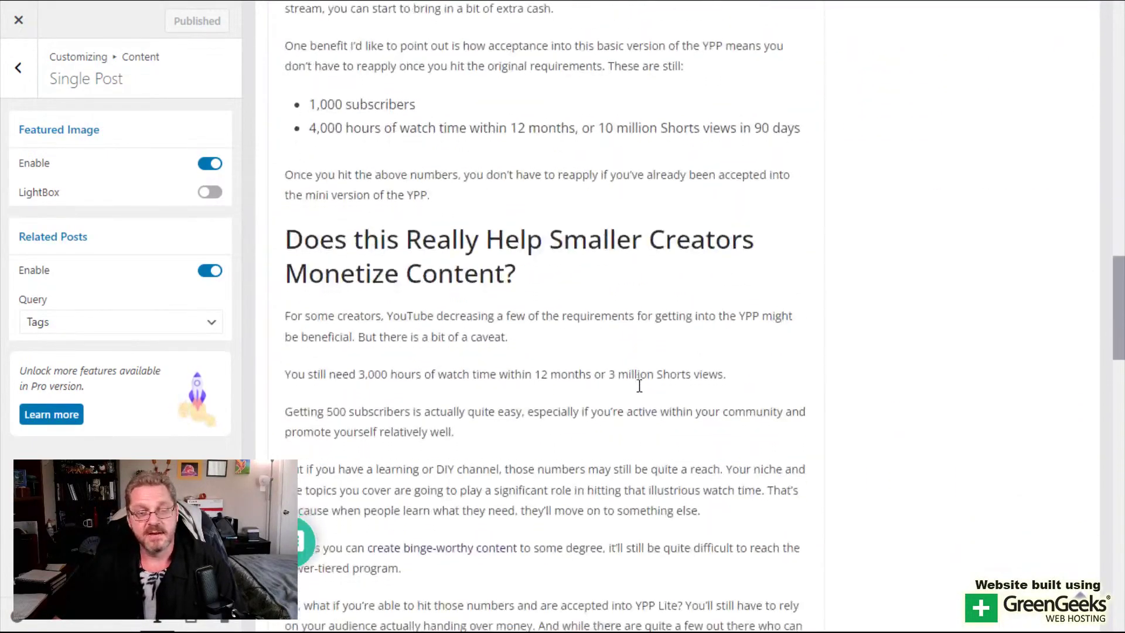
{"action": "scroll", "coordinate": [639, 385], "scroll_direction": "down", "scroll_amount": 12}
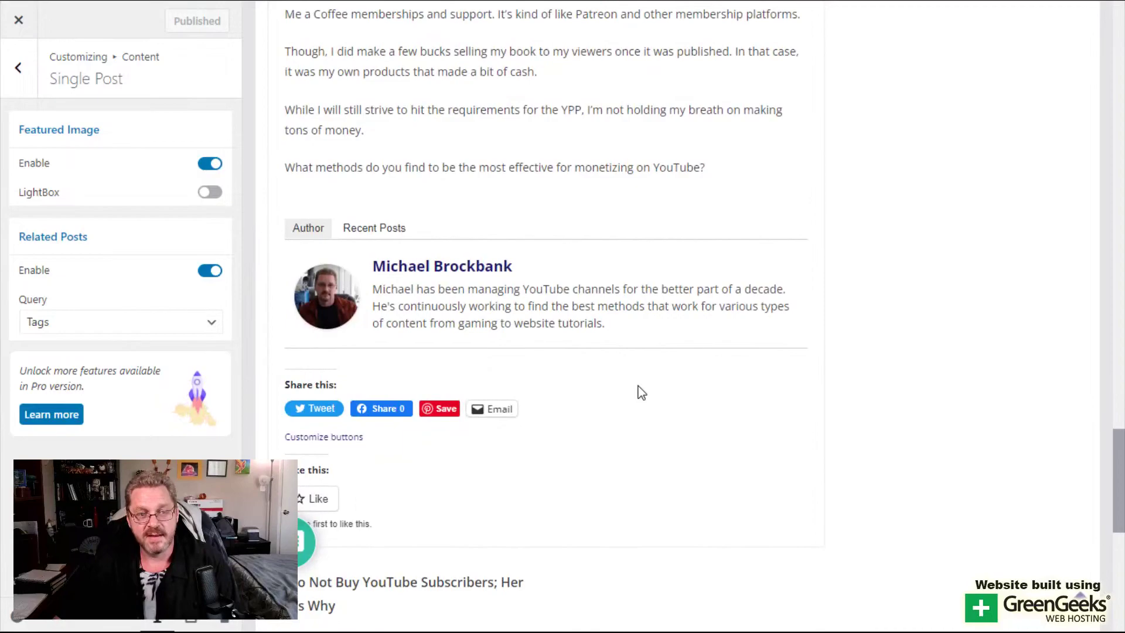
{"action": "scroll", "coordinate": [638, 392], "scroll_direction": "down", "scroll_amount": 1}
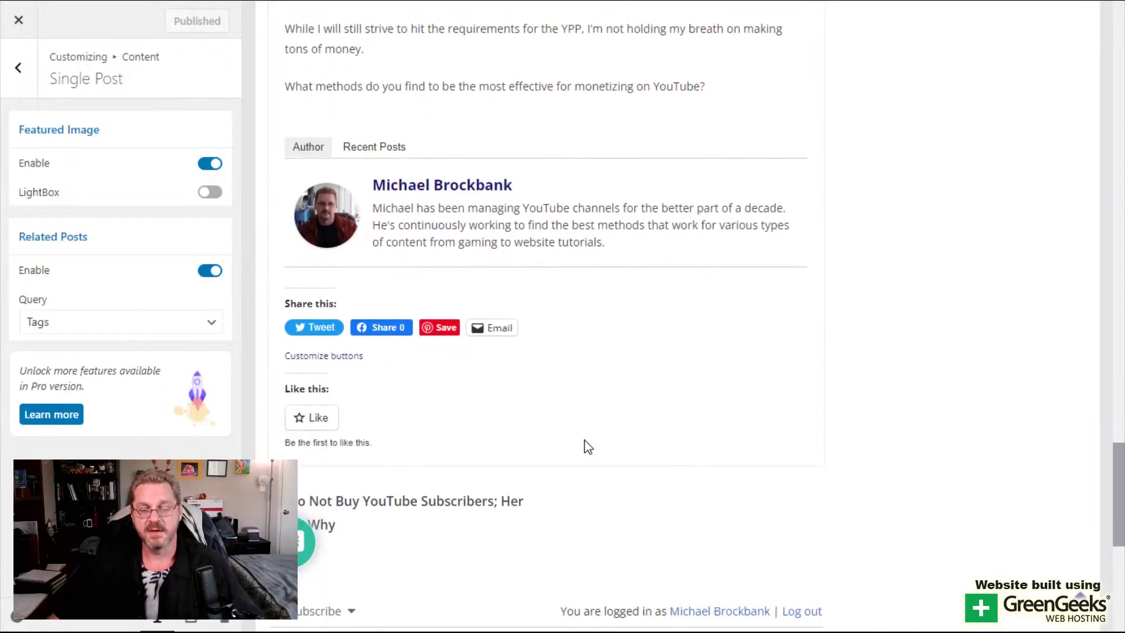
{"action": "scroll", "coordinate": [592, 381], "scroll_direction": "up", "scroll_amount": 5}
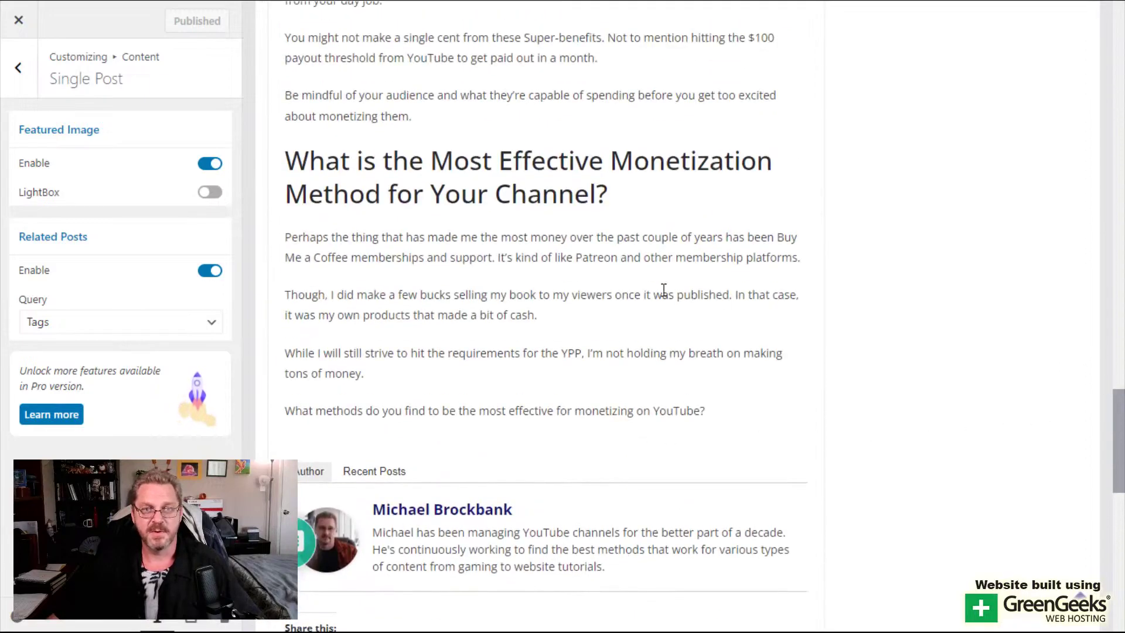
{"action": "left_click_drag", "start_coordinate": [1119, 423], "coordinate": [1106, 101]}
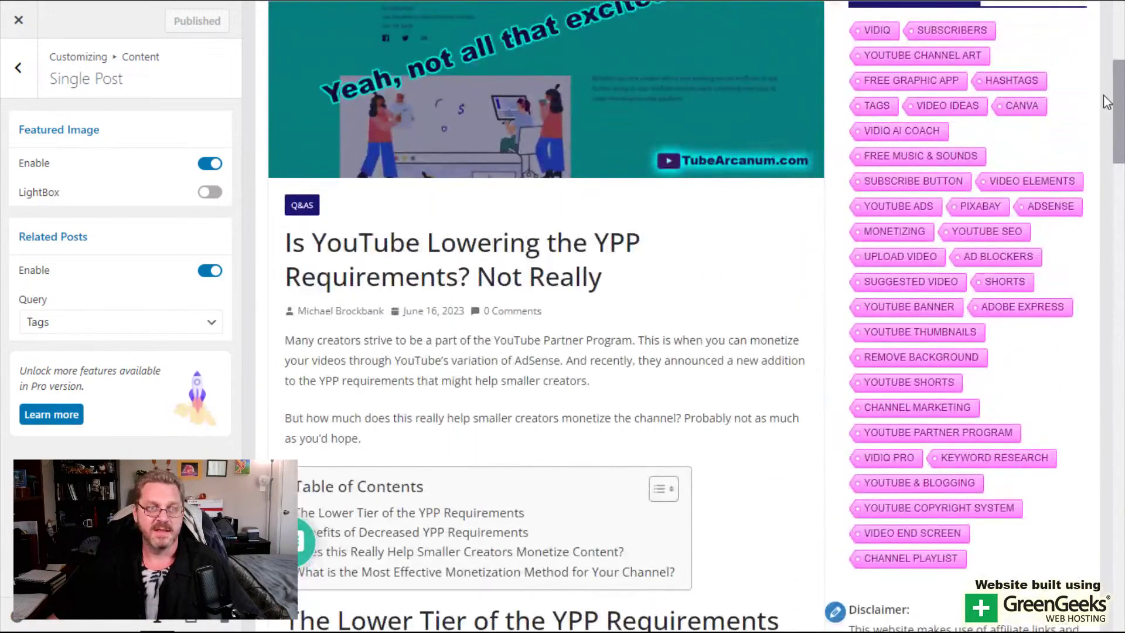
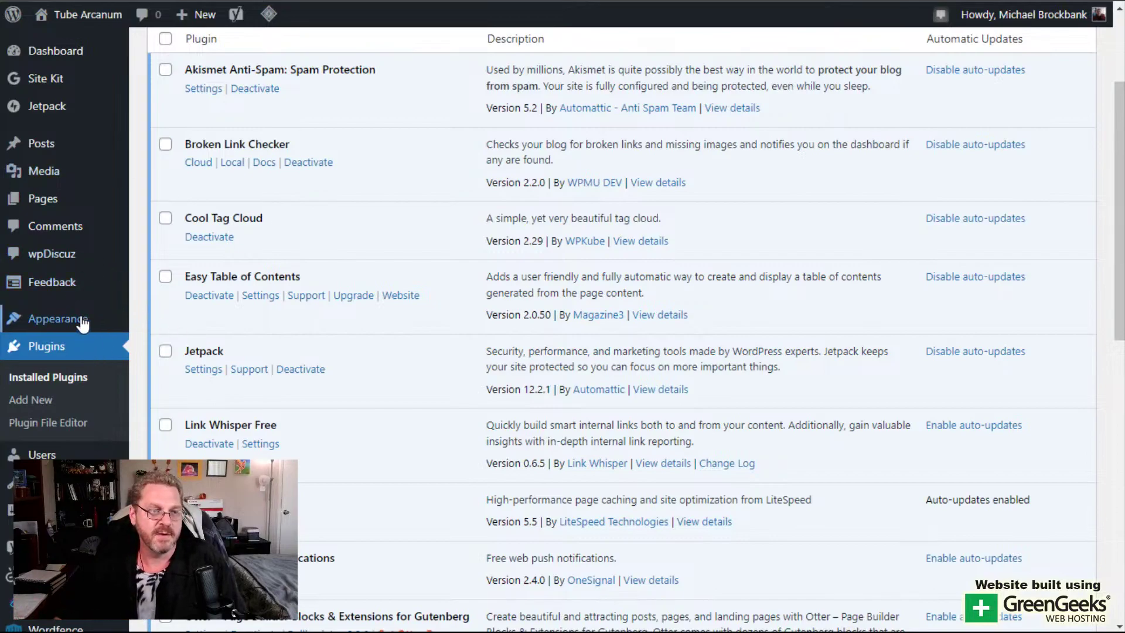
Open the Tube Arcanum site's Widgets screen to view the Right Sidebar and its tag cloud
{"action": "mouse_move", "coordinate": [80, 321]}
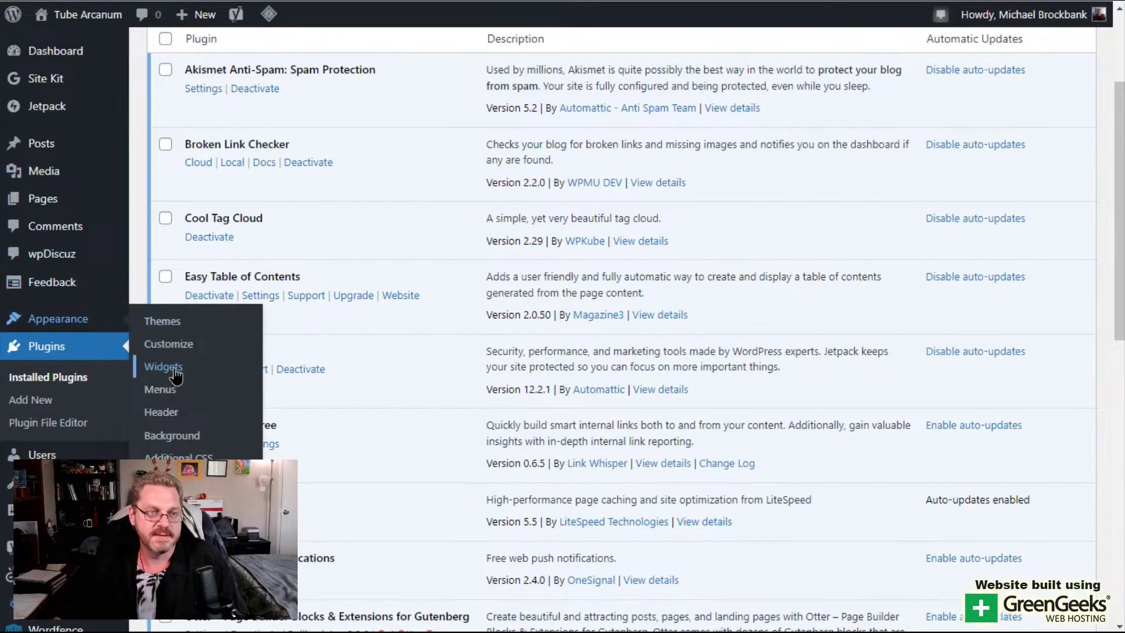
{"action": "left_click", "coordinate": [143, 376]}
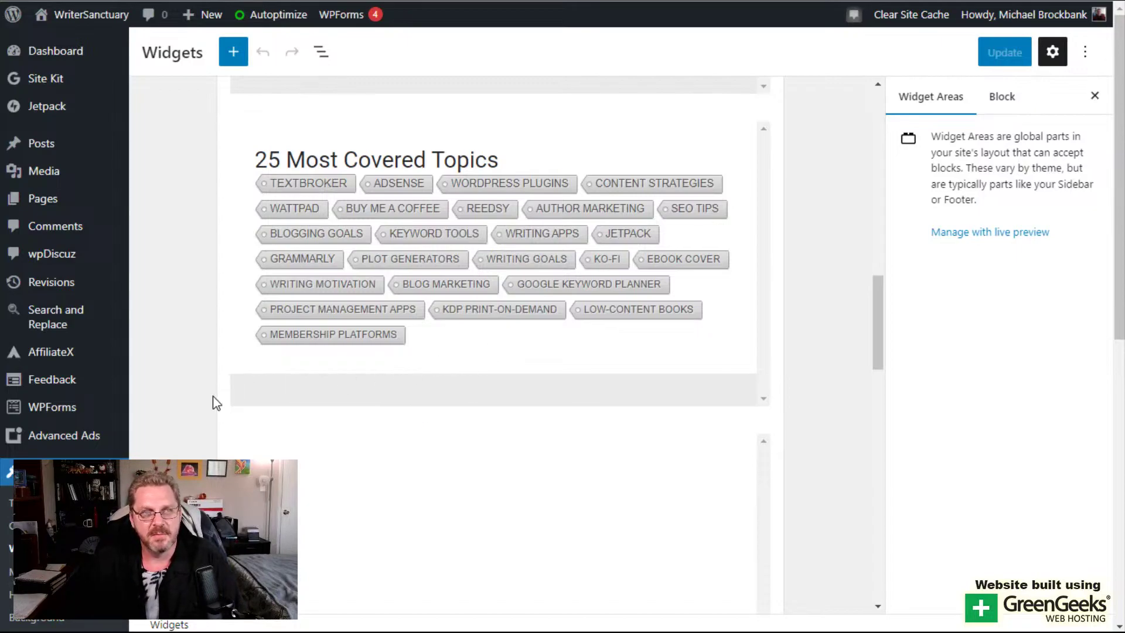
{"action": "mouse_move", "coordinate": [88, 14]}
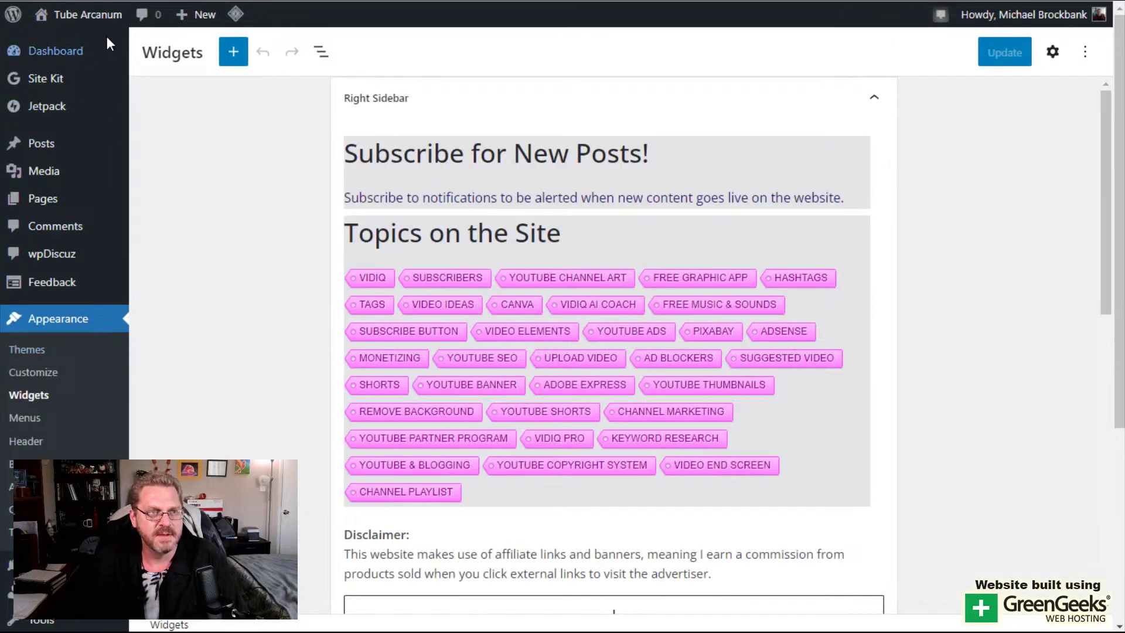
View the Topics on the Site tag cloud in the sidebar of the live Tube Arcanum home page
{"action": "mouse_move", "coordinate": [91, 16]}
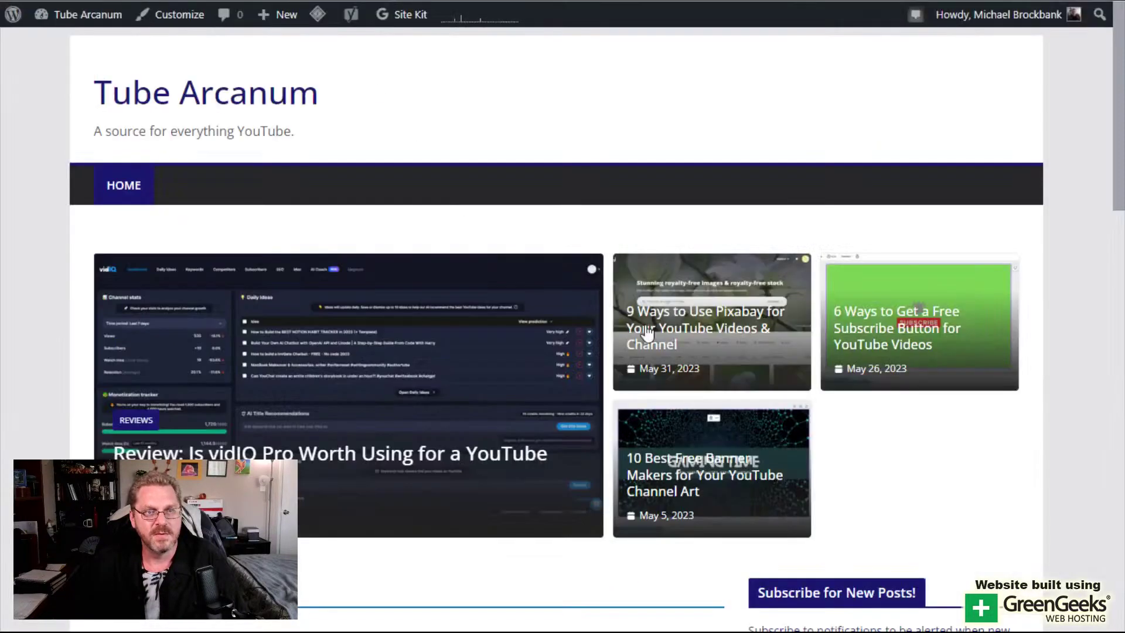
{"action": "scroll", "coordinate": [686, 179], "scroll_direction": "down", "scroll_amount": 12}
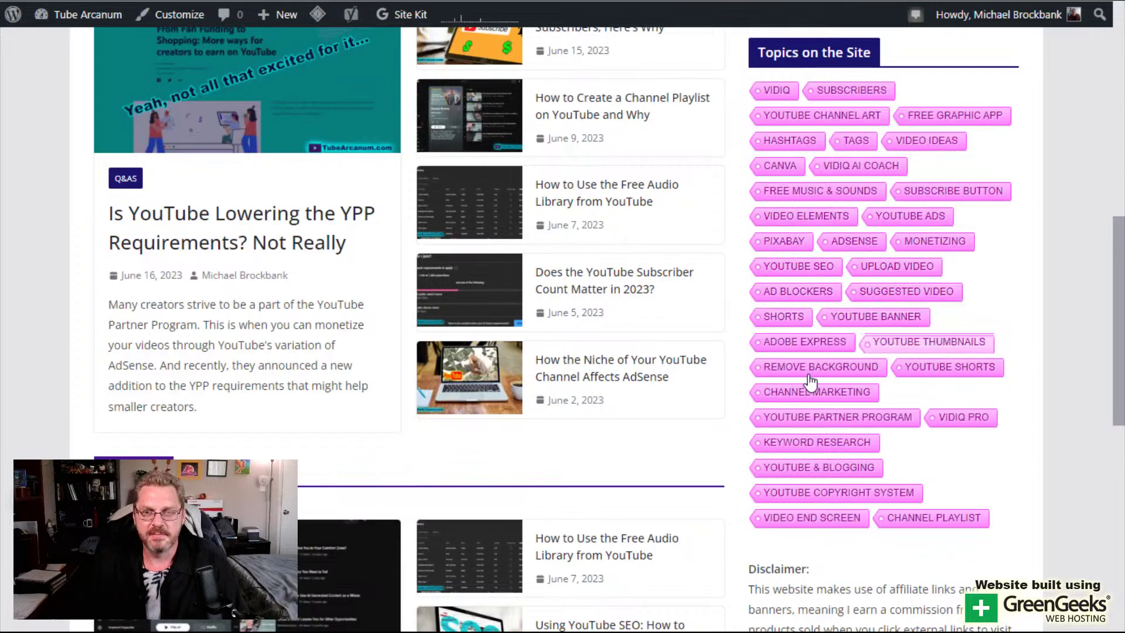
{"action": "scroll", "coordinate": [731, 244], "scroll_direction": "up", "scroll_amount": 2}
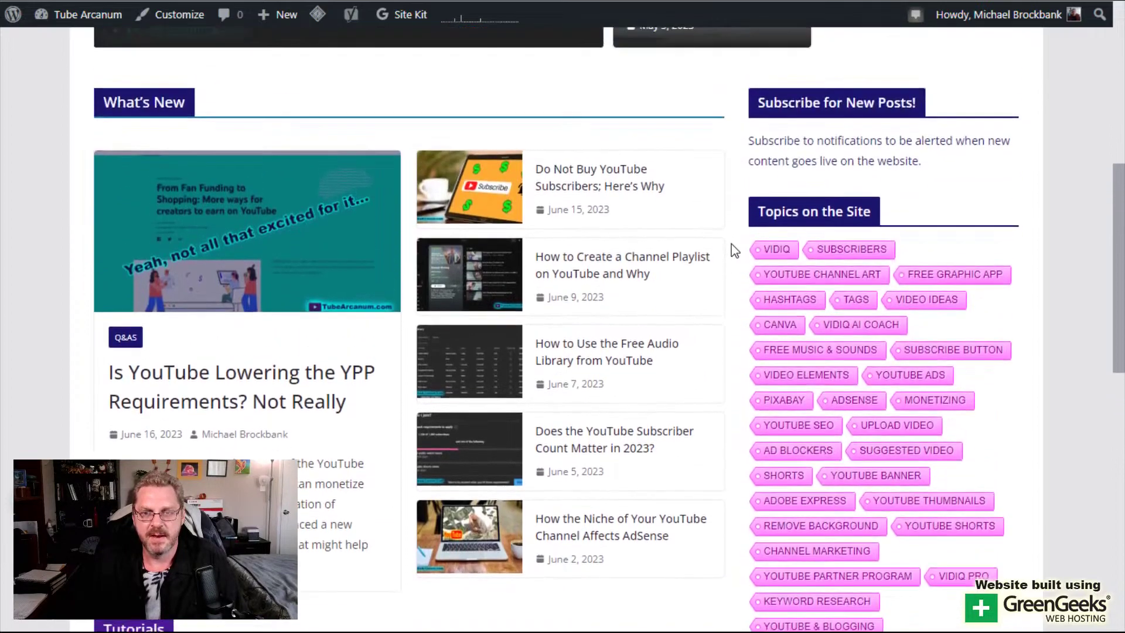
{"action": "scroll", "coordinate": [731, 243], "scroll_direction": "down", "scroll_amount": 2}
{"action": "scroll", "coordinate": [731, 244], "scroll_direction": "up", "scroll_amount": 2}
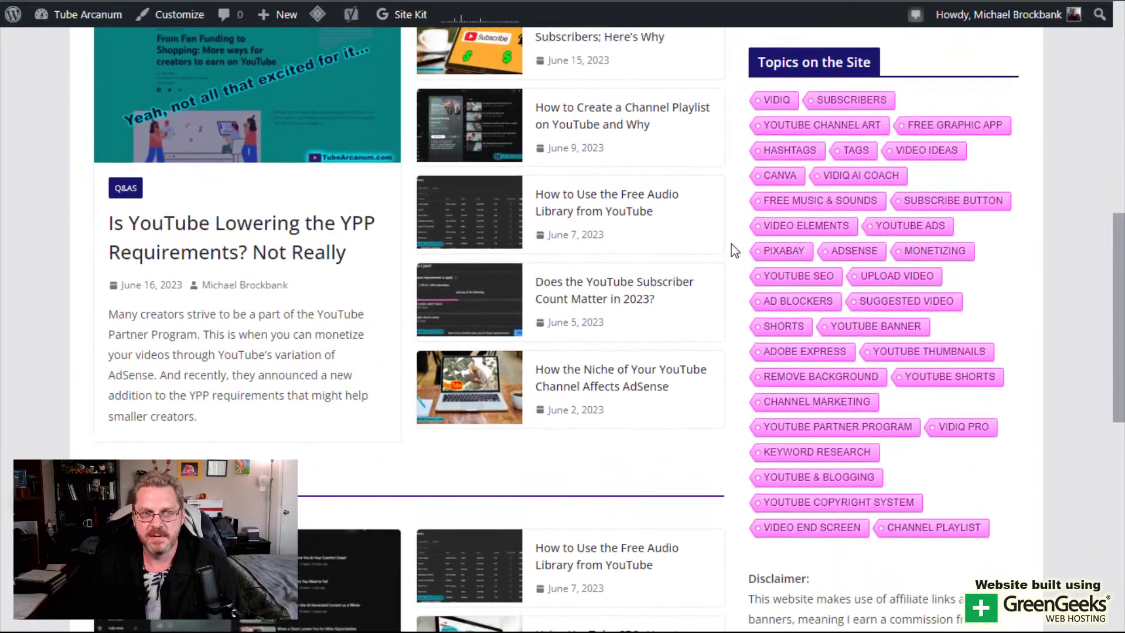
{"action": "scroll", "coordinate": [731, 243], "scroll_direction": "down", "scroll_amount": 2}
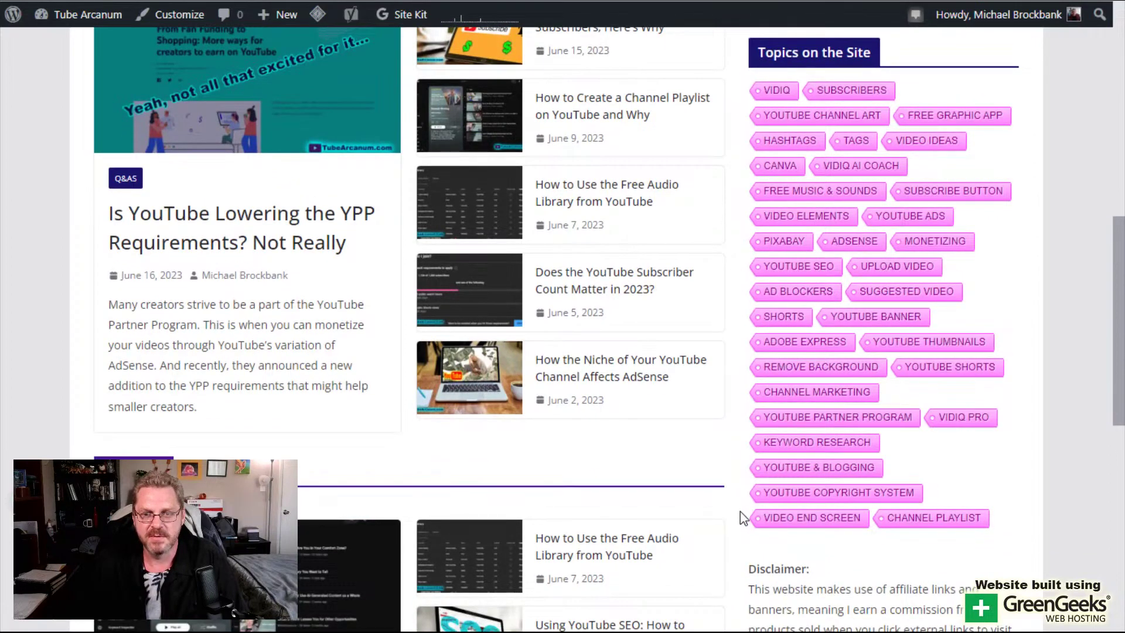
{"action": "scroll", "coordinate": [736, 436], "scroll_direction": "up", "scroll_amount": 1}
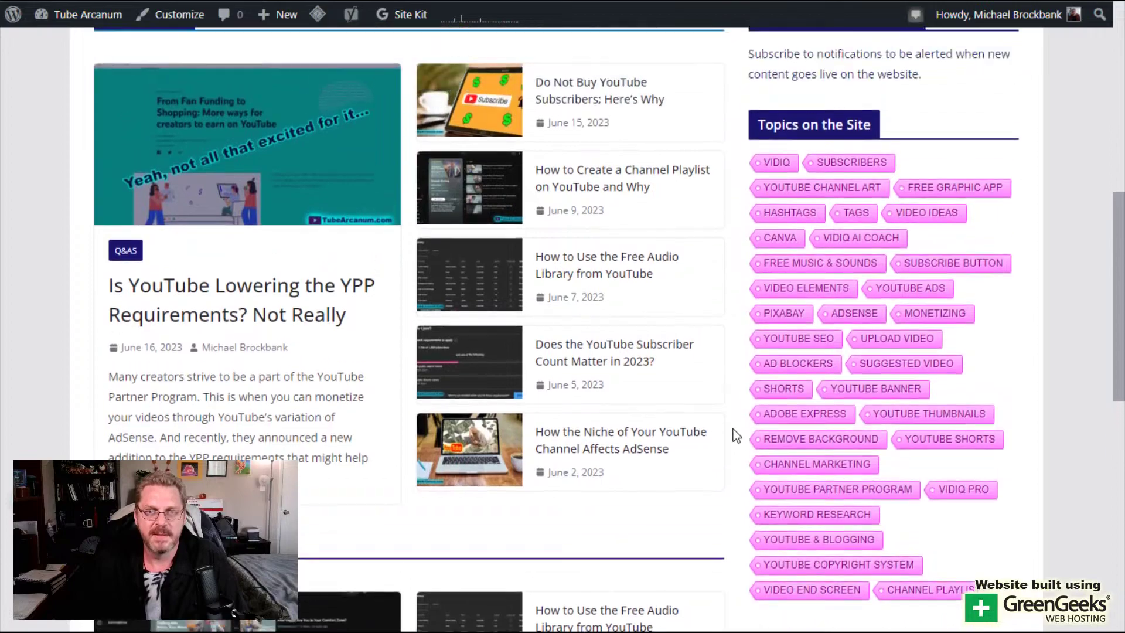
Open the vidIQ tag from the Topics on the Site cloud and look through the posts filed under it
{"action": "left_click", "coordinate": [778, 172]}
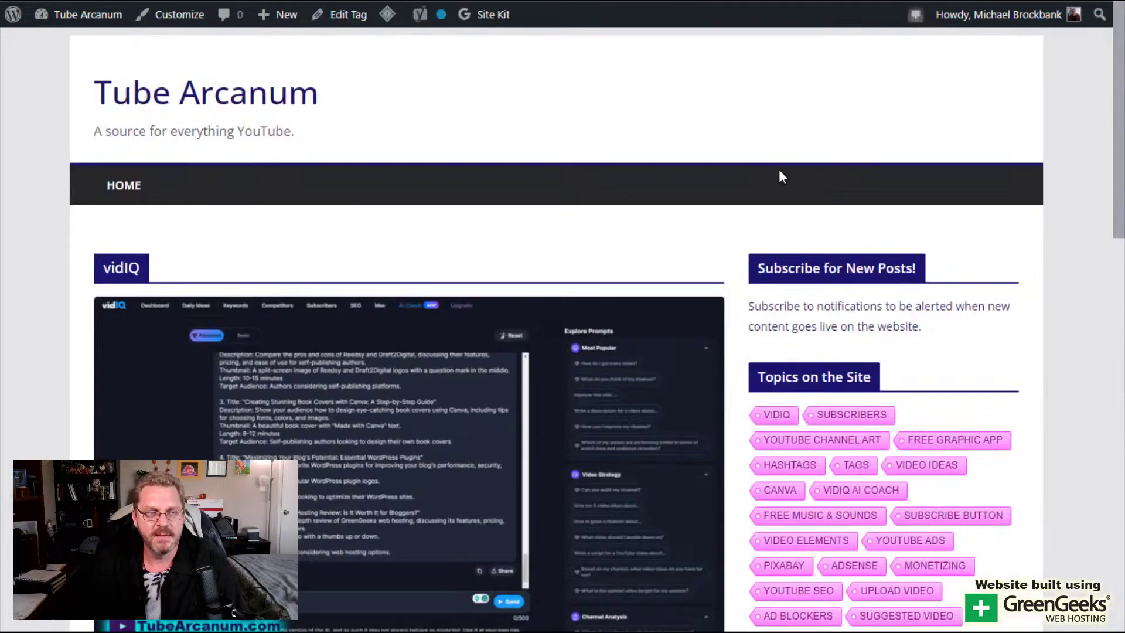
{"action": "scroll", "coordinate": [622, 205], "scroll_direction": "down", "scroll_amount": 15}
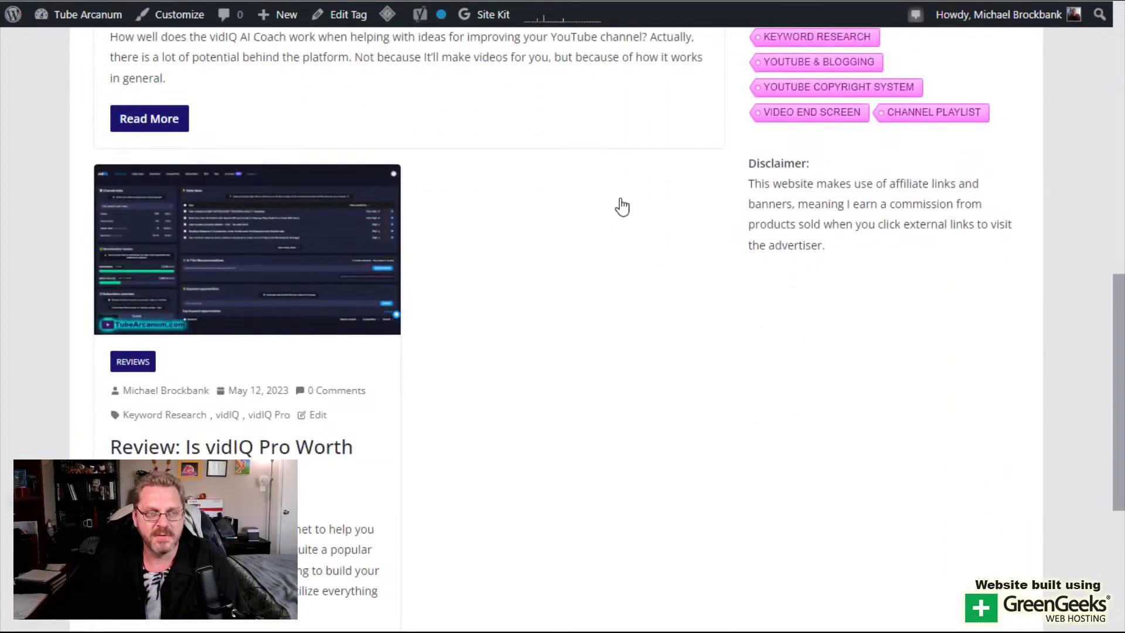
{"action": "scroll", "coordinate": [623, 205], "scroll_direction": "up", "scroll_amount": 8}
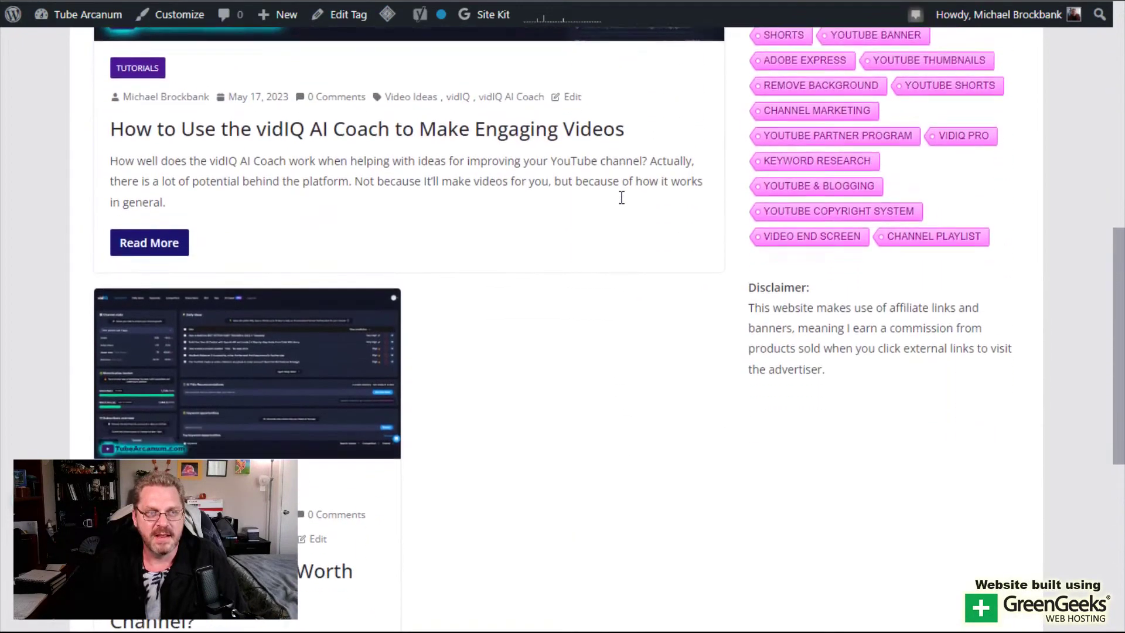
{"action": "scroll", "coordinate": [622, 205], "scroll_direction": "down", "scroll_amount": 3}
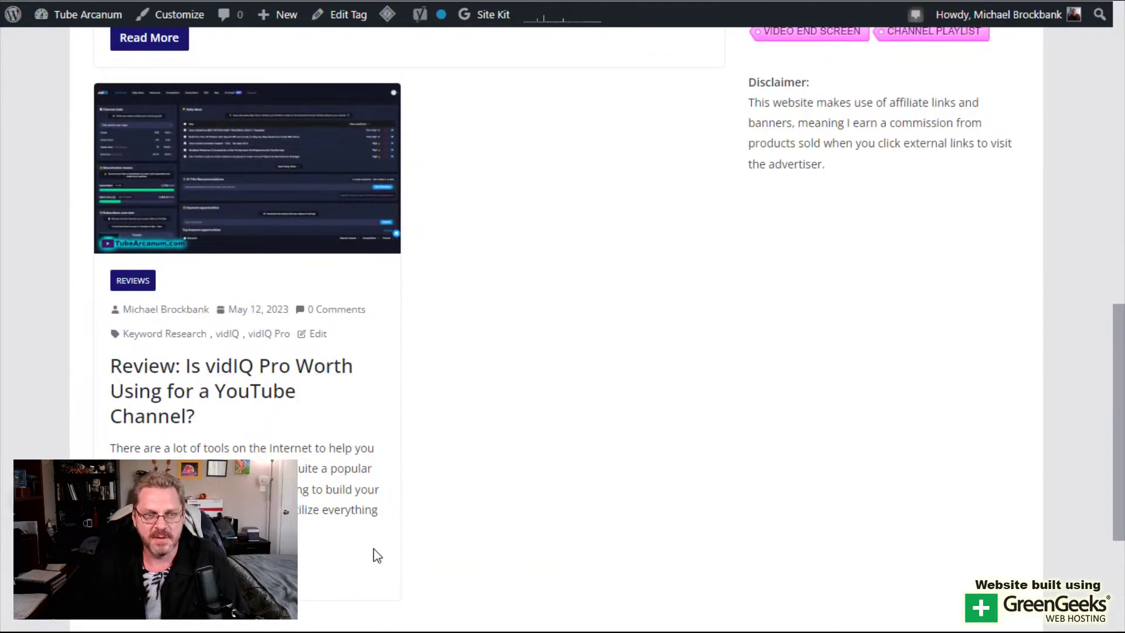
{"action": "scroll", "coordinate": [636, 343], "scroll_direction": "up", "scroll_amount": 15}
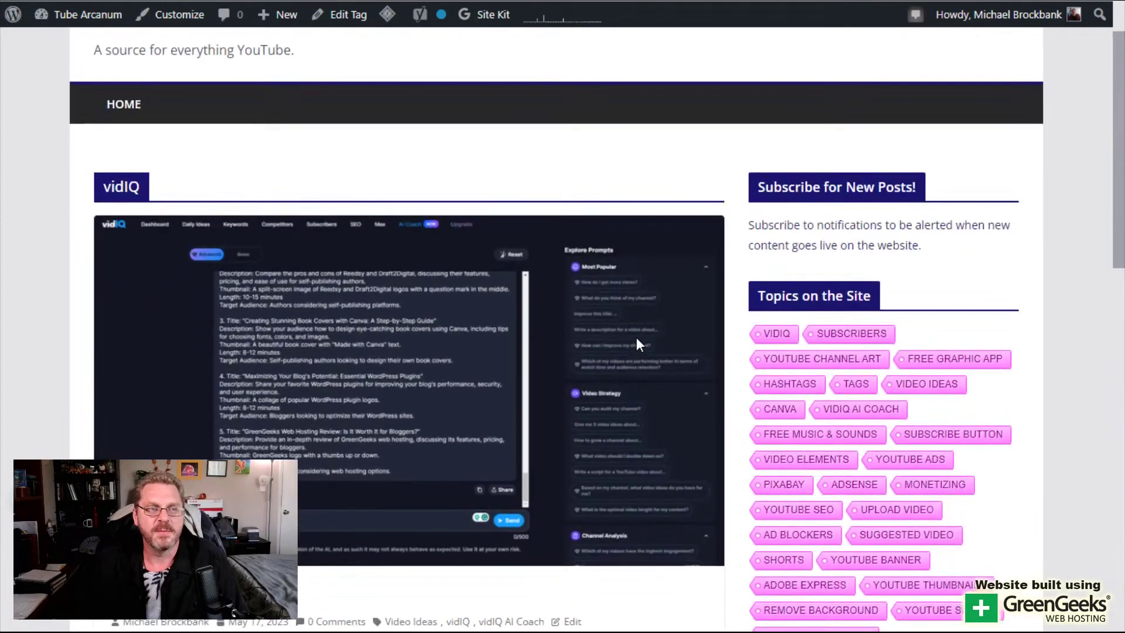
{"action": "scroll", "coordinate": [645, 334], "scroll_direction": "down", "scroll_amount": 3}
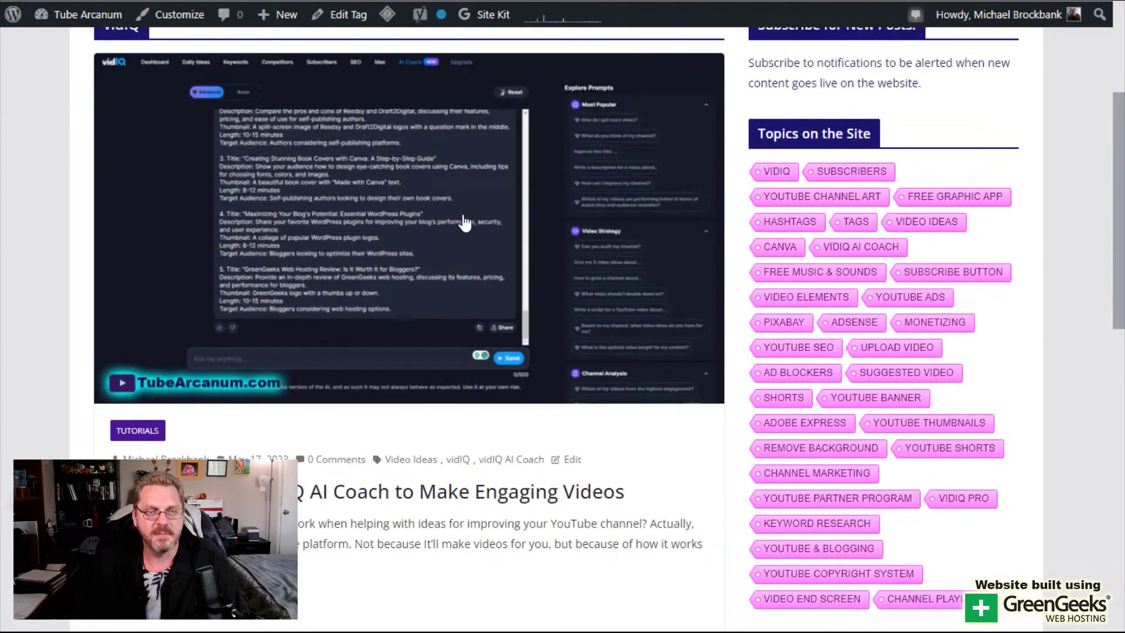
Return to the dashboard, open the post Categories screen and look through the categories and their post counts
{"action": "scroll", "coordinate": [503, 246], "scroll_direction": "up", "scroll_amount": 3}
{"action": "left_click", "coordinate": [66, 74]}
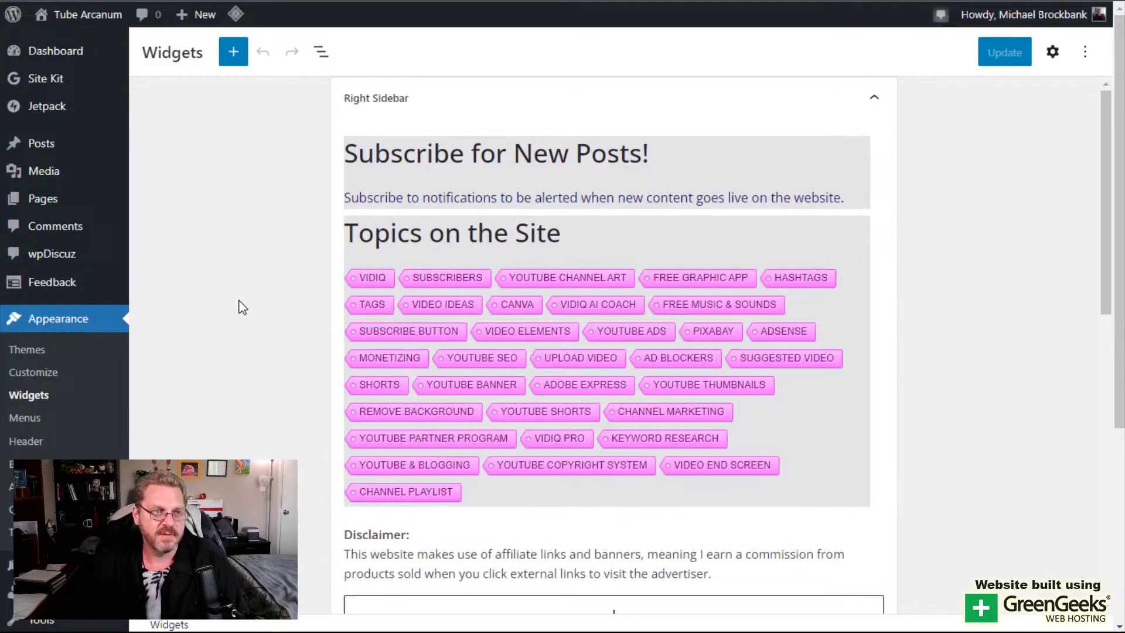
{"action": "mouse_move", "coordinate": [47, 142]}
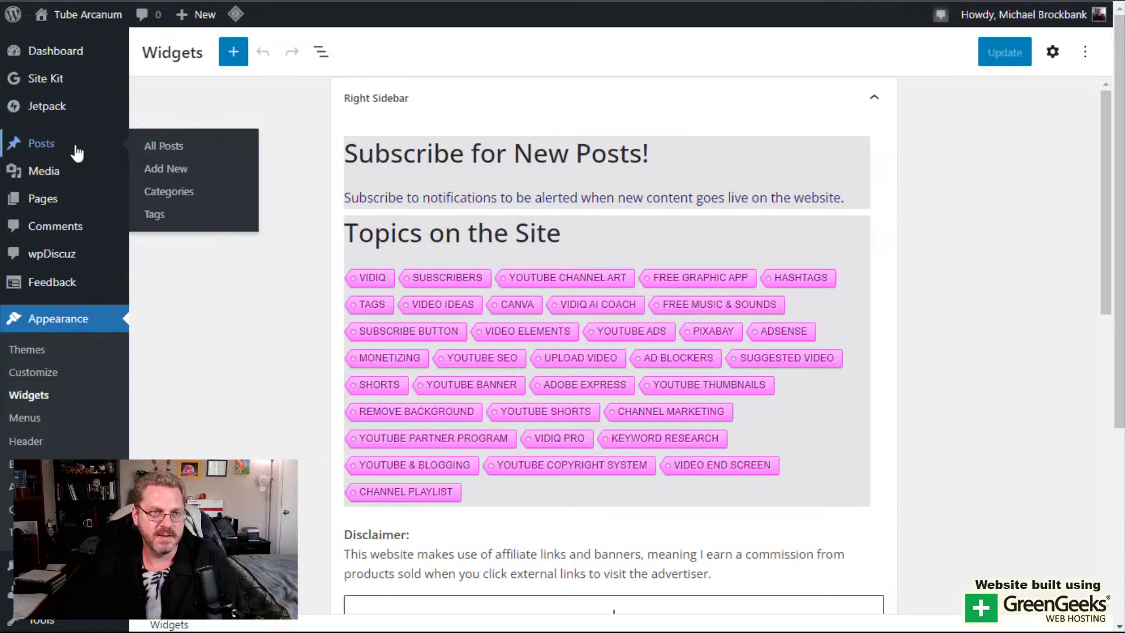
{"action": "left_click", "coordinate": [174, 200]}
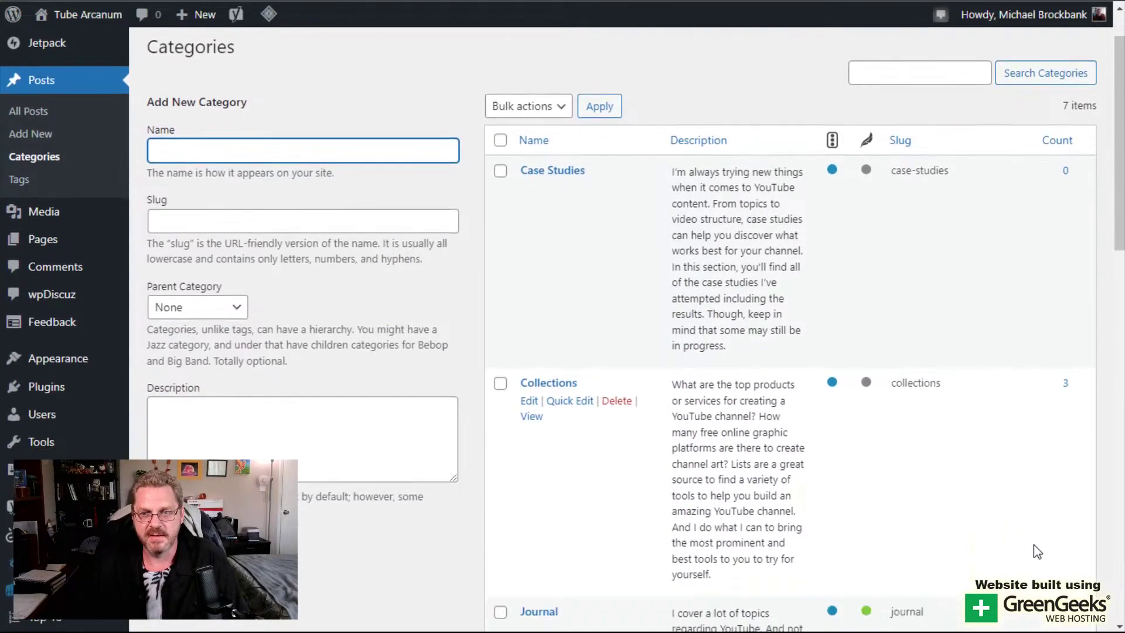
{"action": "scroll", "coordinate": [1034, 543], "scroll_direction": "down", "scroll_amount": 4}
{"action": "scroll", "coordinate": [950, 320], "scroll_direction": "up", "scroll_amount": 3}
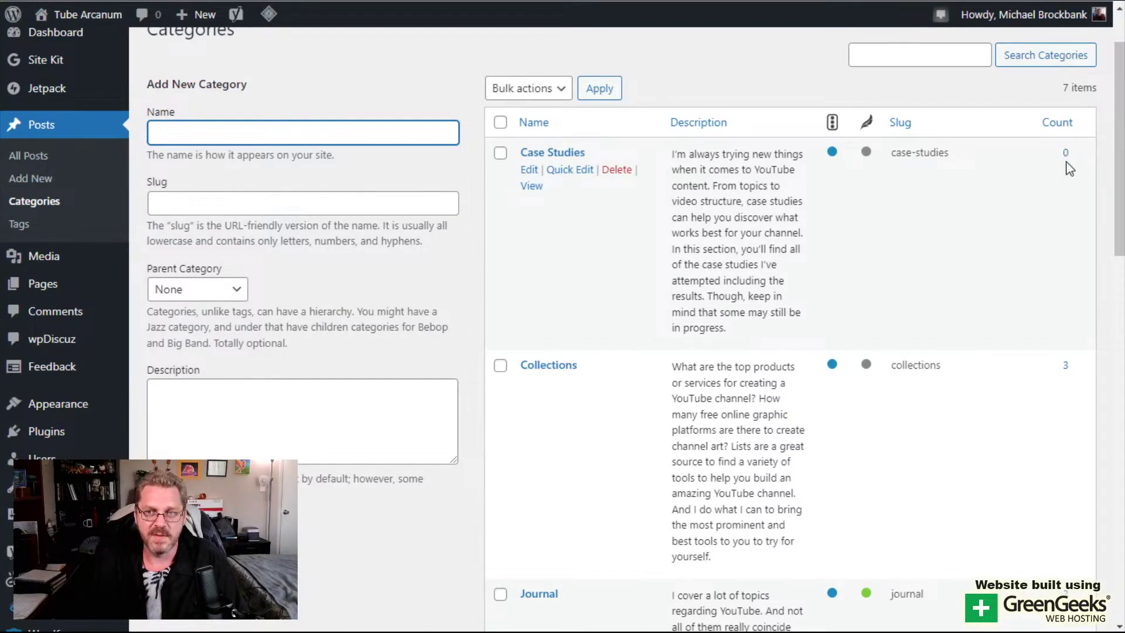
{"action": "scroll", "coordinate": [873, 322], "scroll_direction": "down", "scroll_amount": 12}
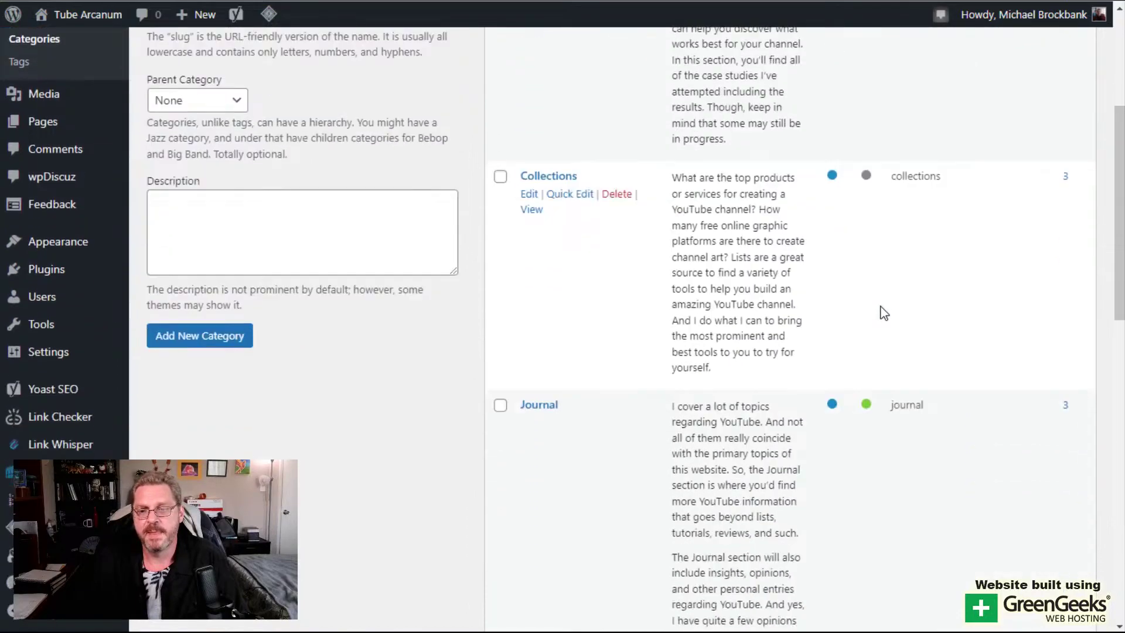
{"action": "scroll", "coordinate": [883, 310], "scroll_direction": "up", "scroll_amount": 2}
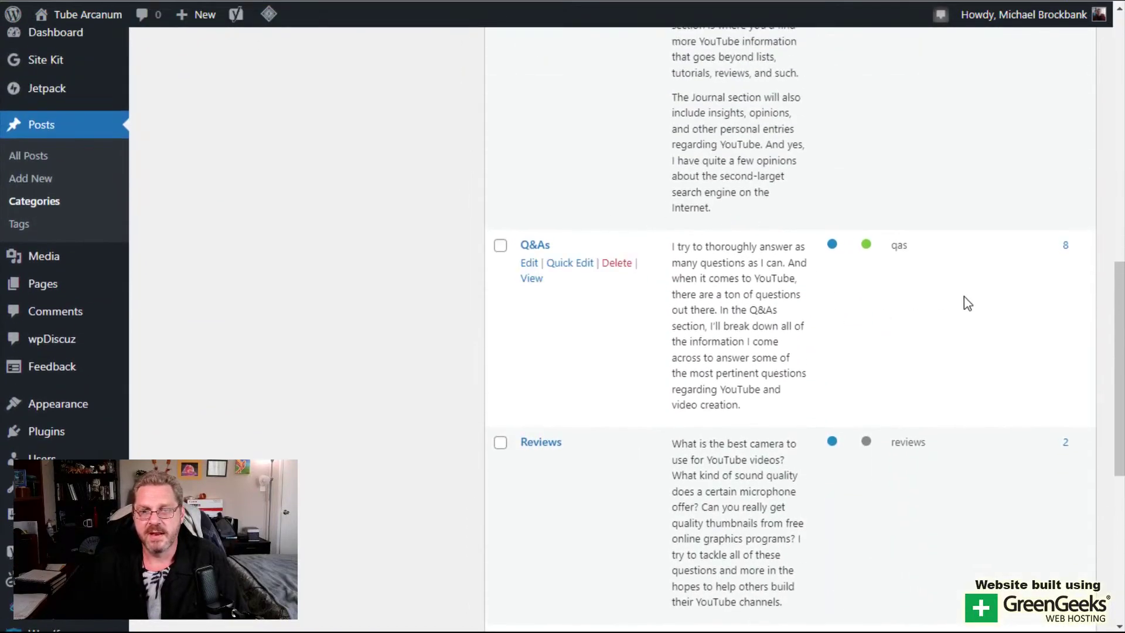
List the posts filed under the Q&As category and check which tags they carry
{"action": "left_click", "coordinate": [1065, 245]}
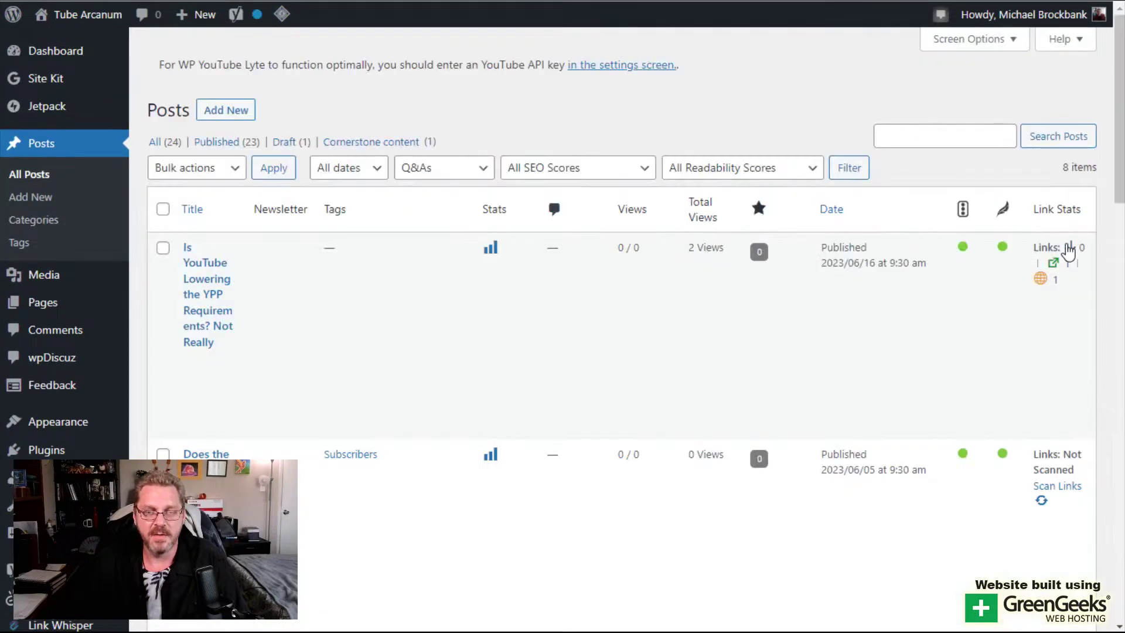
{"action": "scroll", "coordinate": [583, 420], "scroll_direction": "down", "scroll_amount": 4}
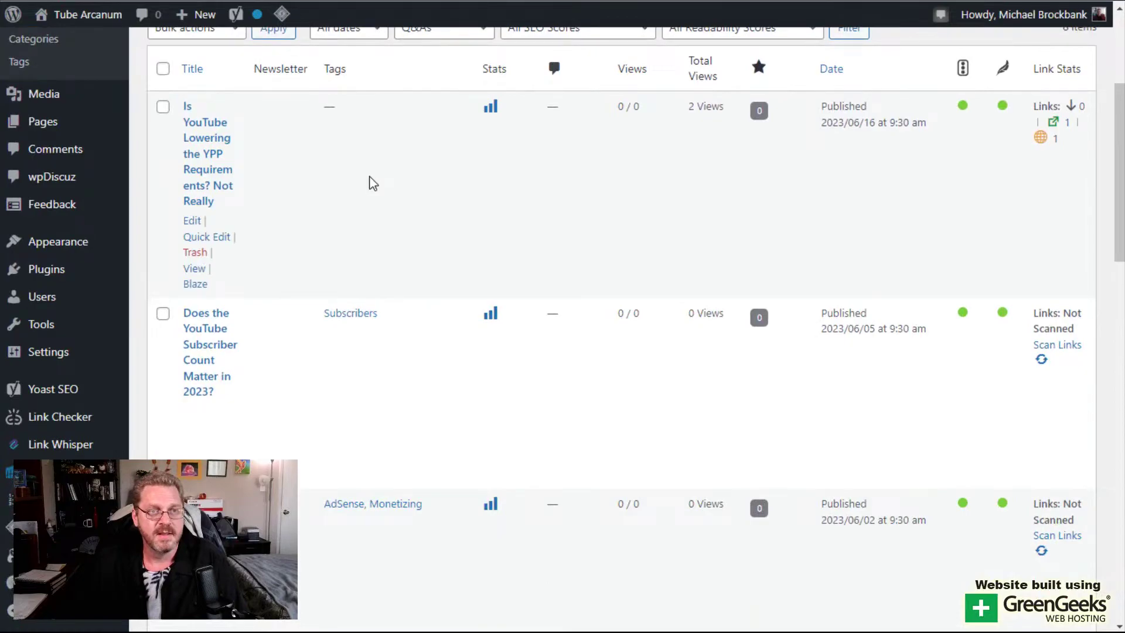
{"action": "scroll", "coordinate": [687, 325], "scroll_direction": "up", "scroll_amount": 3}
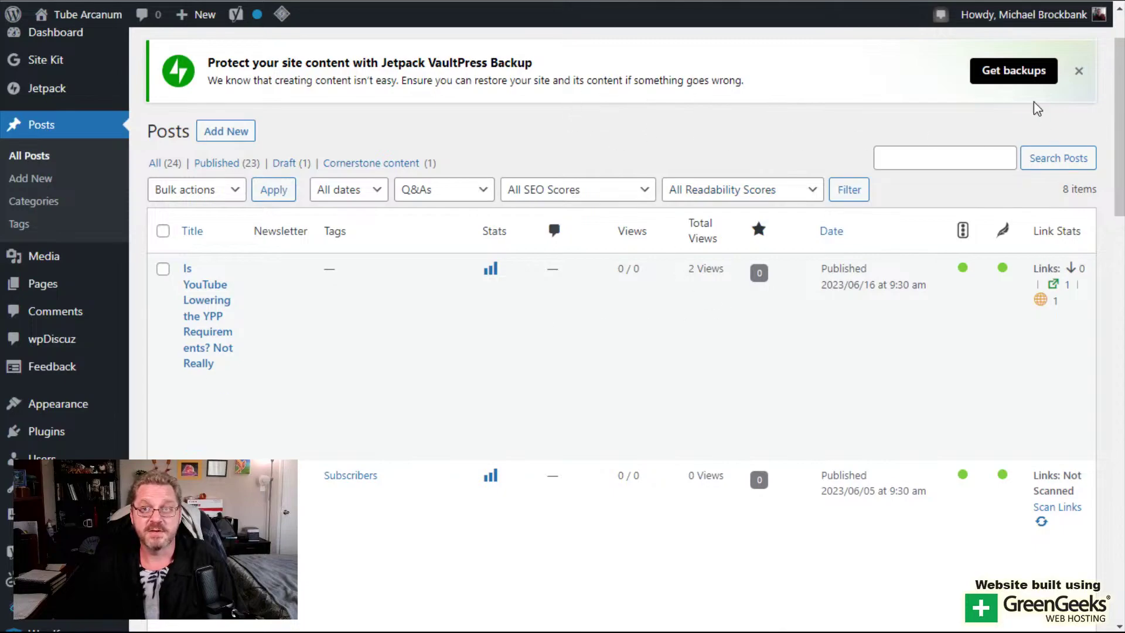
Hide the Views, second Total Views and Newsletter columns from the posts list
{"action": "scroll", "coordinate": [855, 100], "scroll_direction": "up", "scroll_amount": 2}
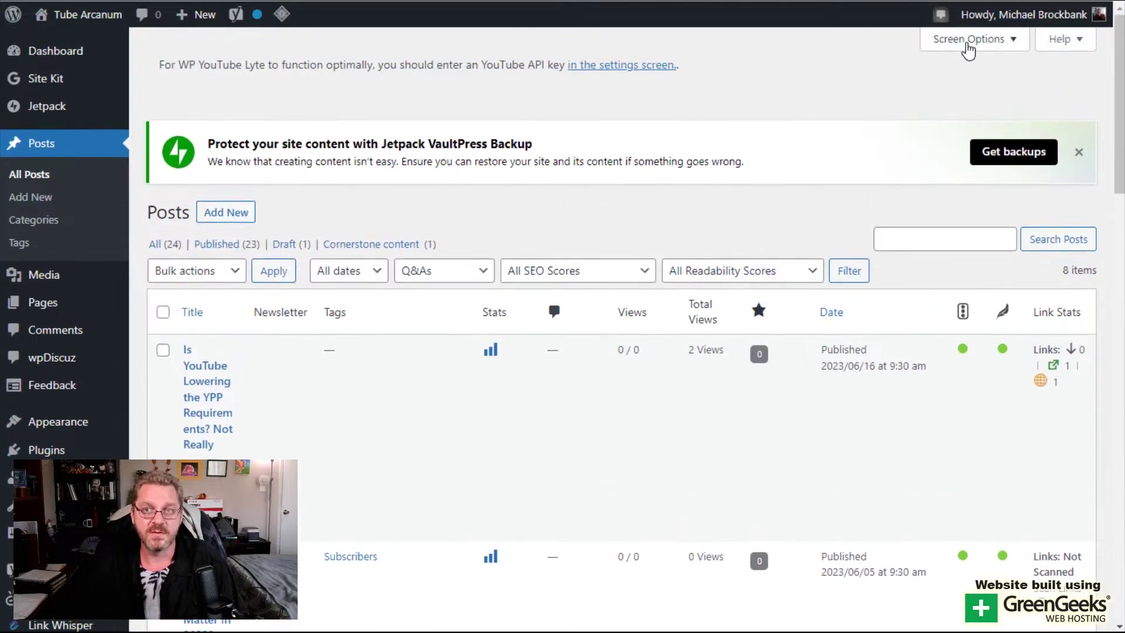
{"action": "left_click", "coordinate": [967, 42]}
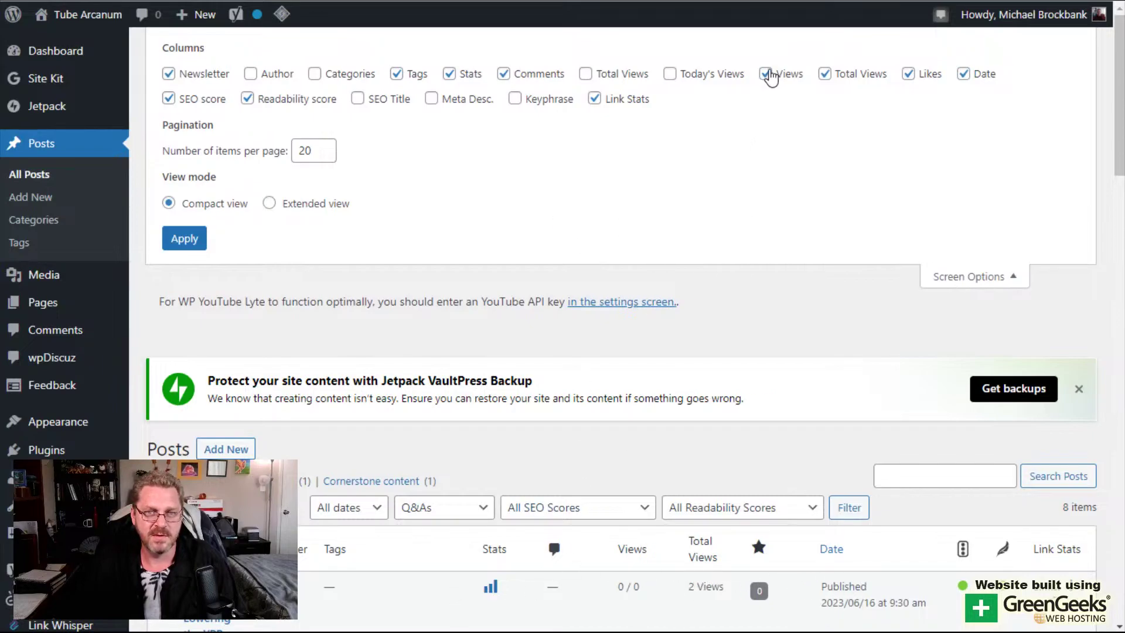
{"action": "left_click", "coordinate": [766, 74]}
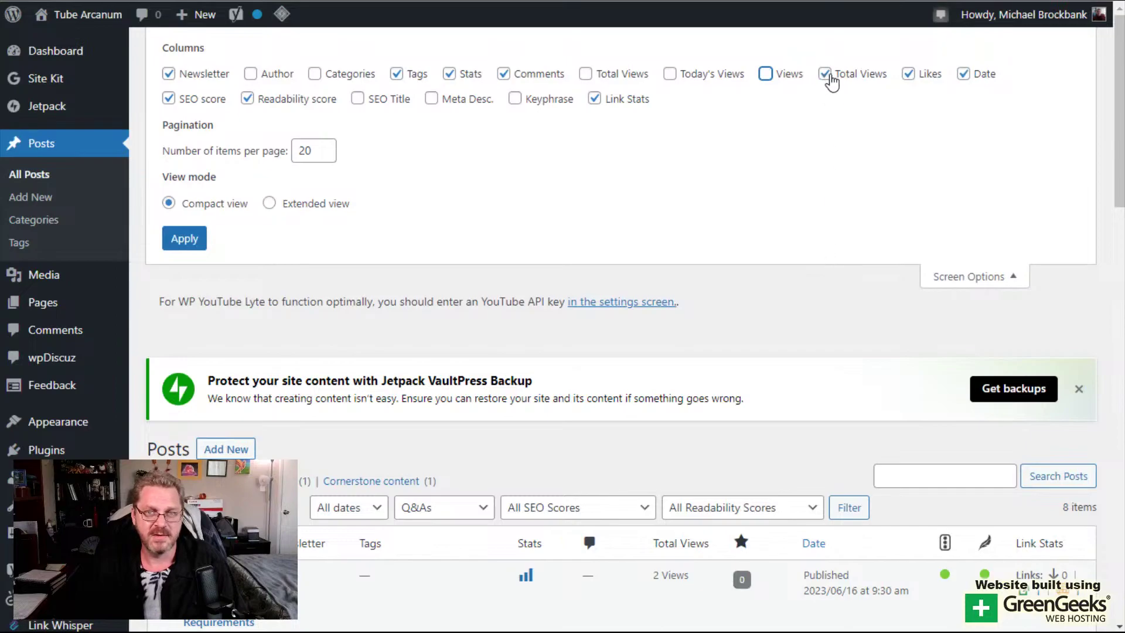
{"action": "left_click", "coordinate": [824, 74]}
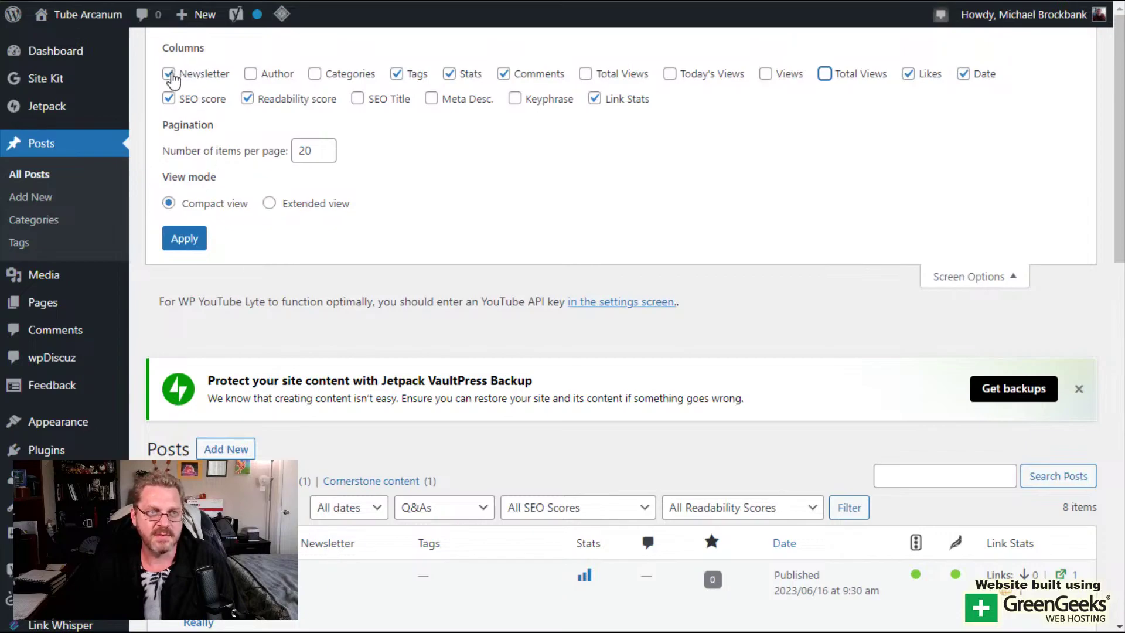
{"action": "left_click", "coordinate": [169, 74]}
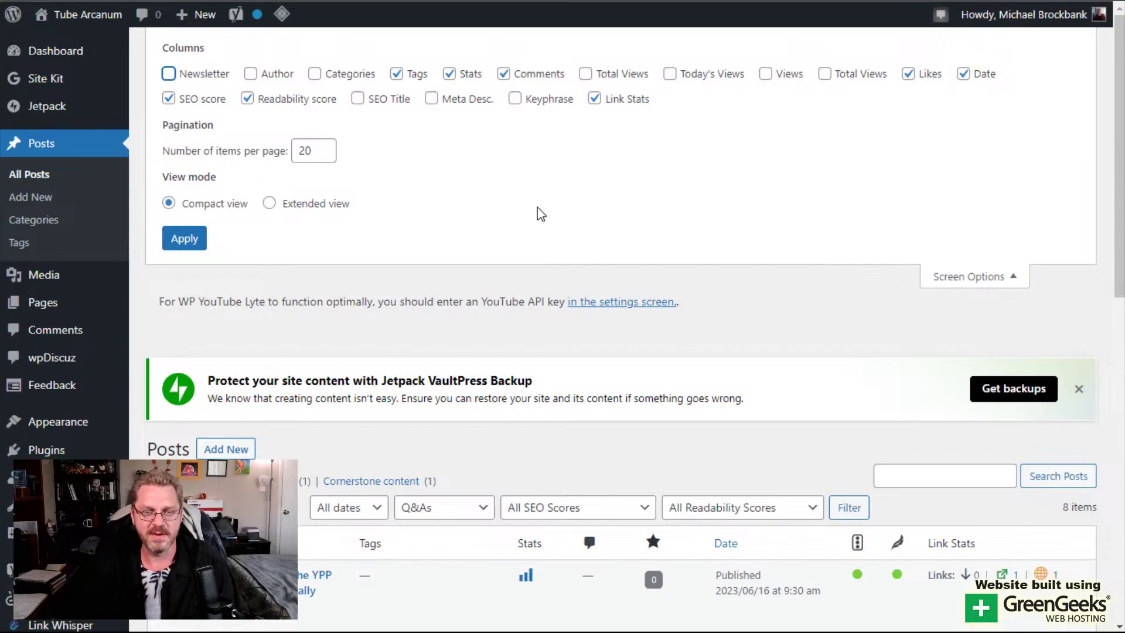
{"action": "scroll", "coordinate": [538, 210], "scroll_direction": "down", "scroll_amount": 4}
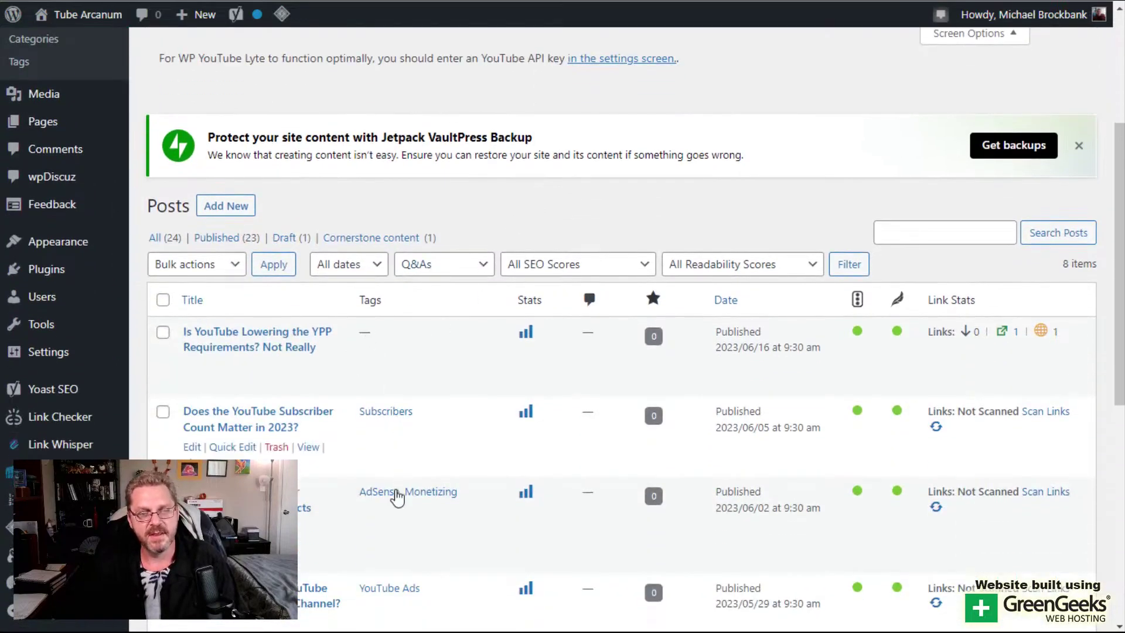
{"action": "scroll", "coordinate": [427, 556], "scroll_direction": "up", "scroll_amount": 4}
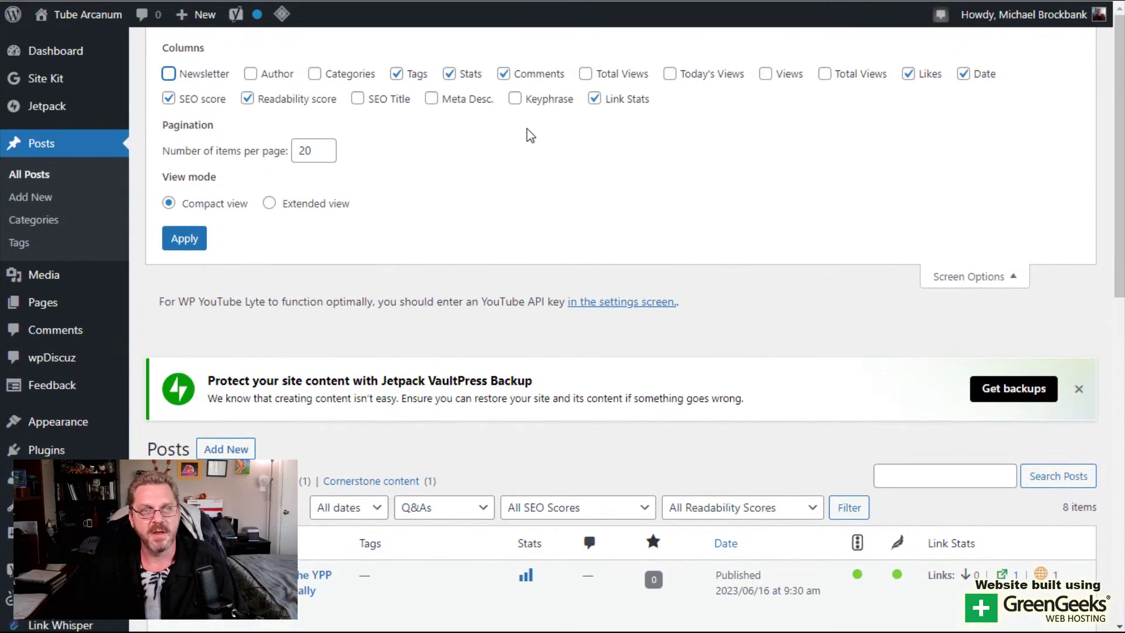
Hide the Tags column from the posts list and close the screen options
{"action": "left_click", "coordinate": [397, 74]}
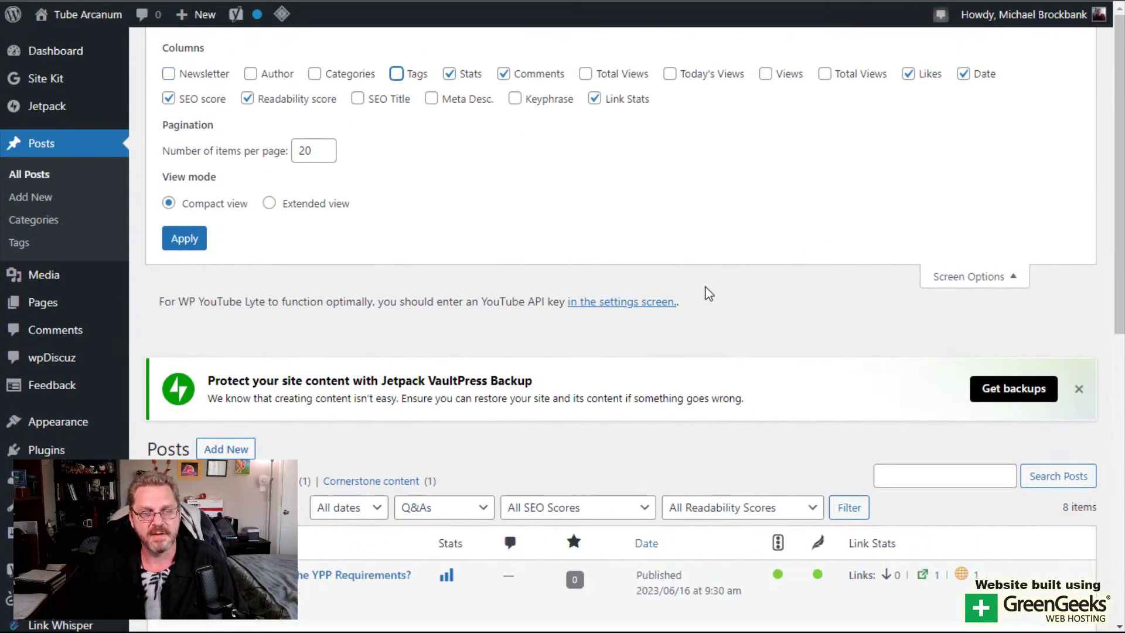
{"action": "scroll", "coordinate": [703, 294], "scroll_direction": "down", "scroll_amount": 4}
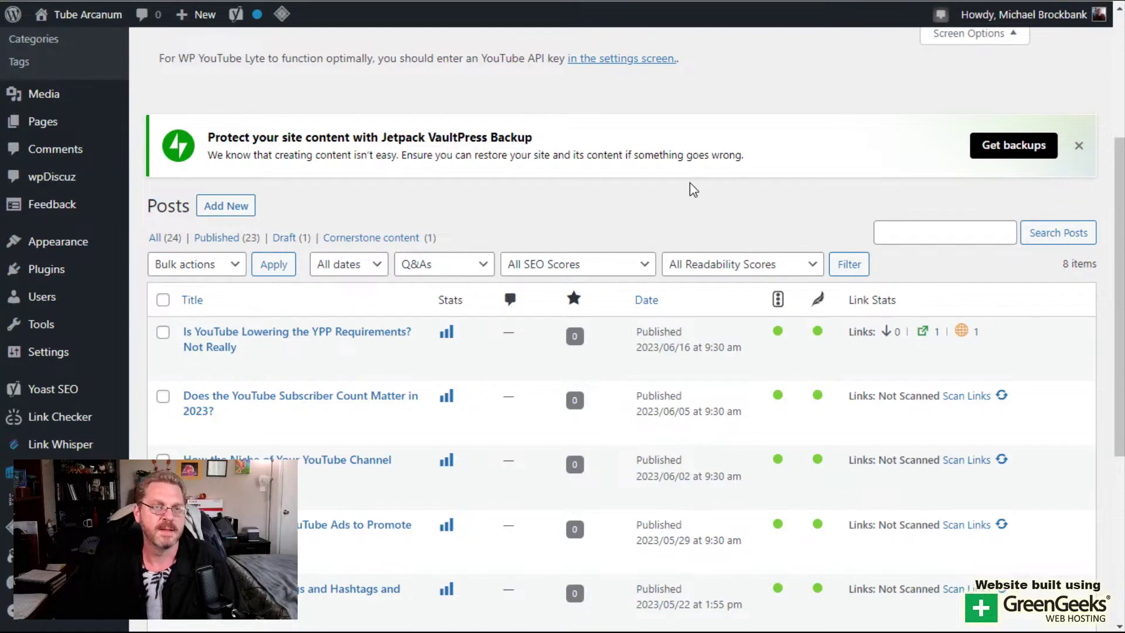
{"action": "scroll", "coordinate": [691, 184], "scroll_direction": "down", "scroll_amount": 5}
{"action": "scroll", "coordinate": [690, 184], "scroll_direction": "up", "scroll_amount": 10}
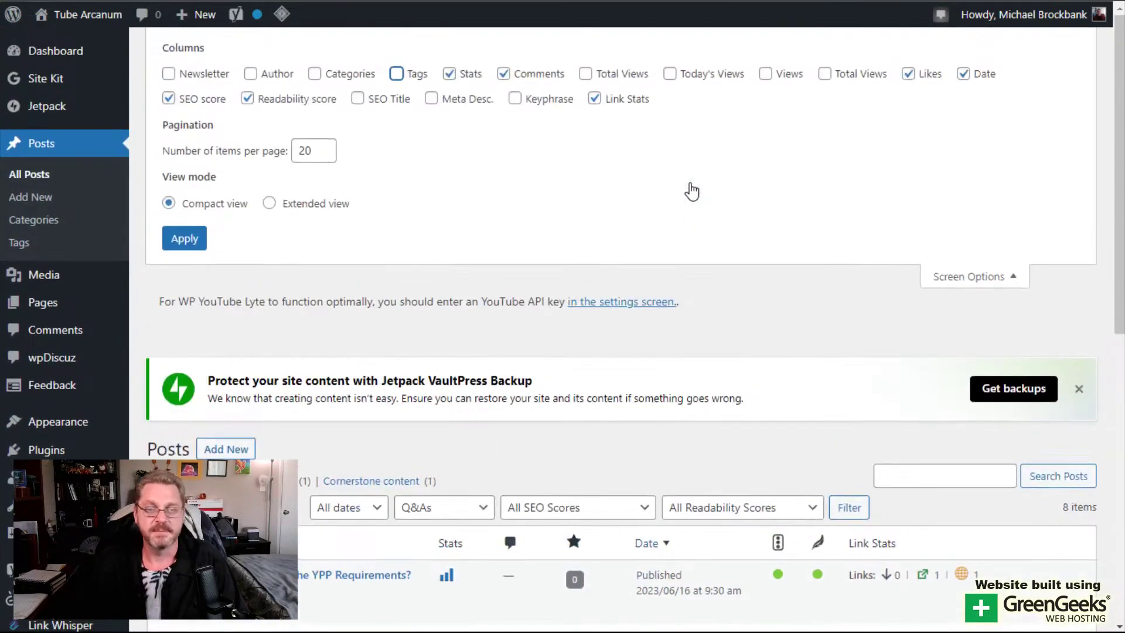
{"action": "scroll", "coordinate": [691, 191], "scroll_direction": "down", "scroll_amount": 5}
{"action": "scroll", "coordinate": [703, 229], "scroll_direction": "up", "scroll_amount": 5}
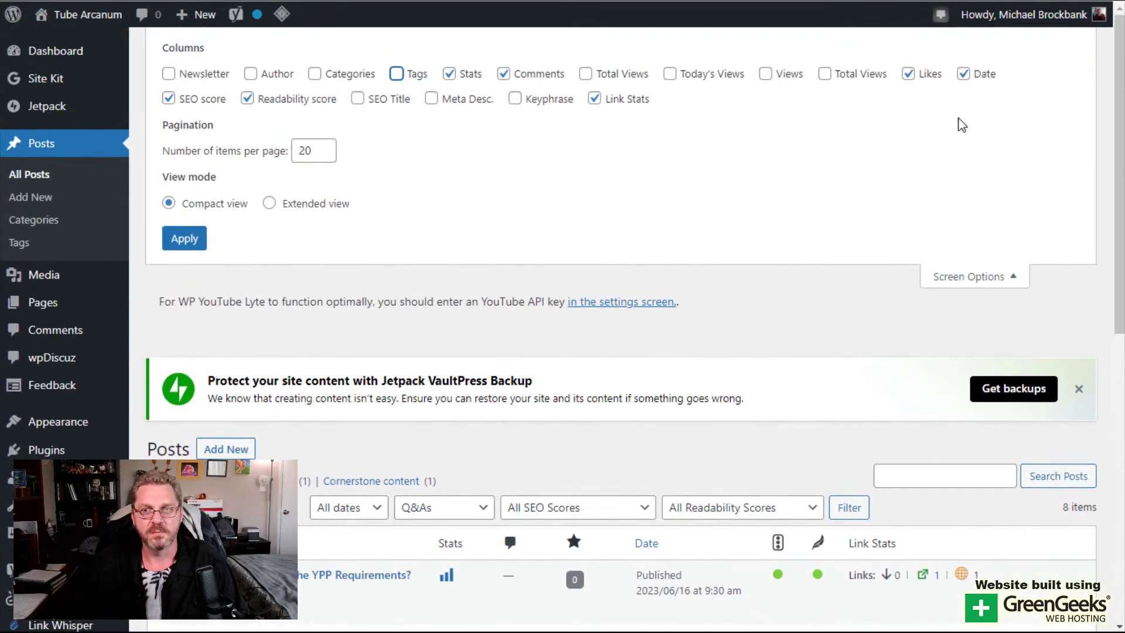
{"action": "left_click", "coordinate": [948, 277]}
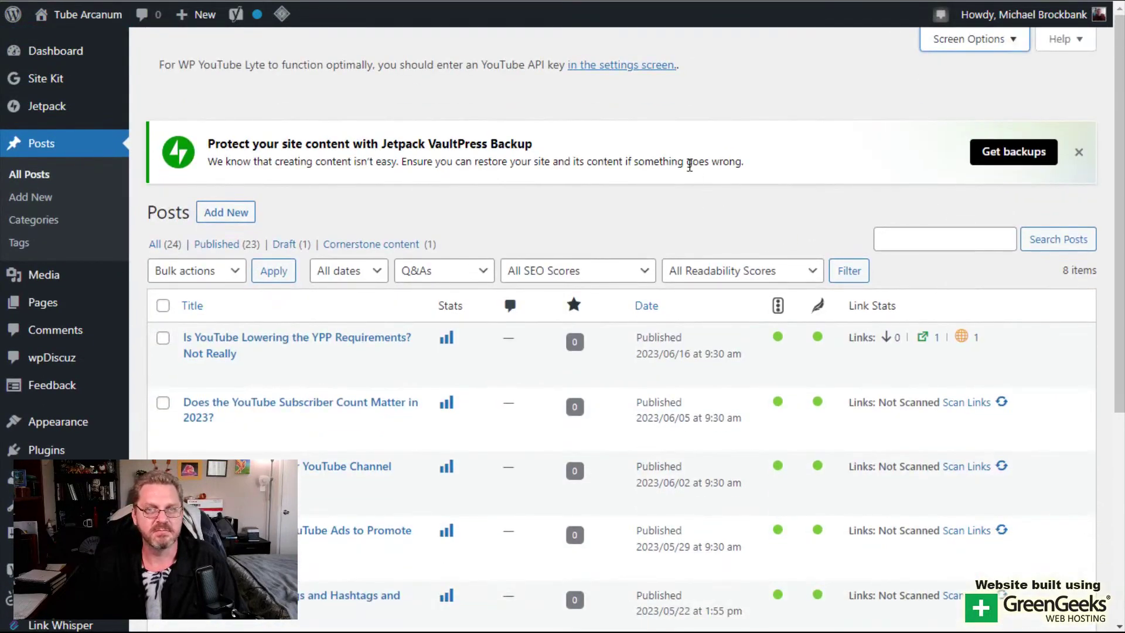
Look through the titles of all posts filed under the Q&As category
{"action": "scroll", "coordinate": [690, 166], "scroll_direction": "down", "scroll_amount": 1}
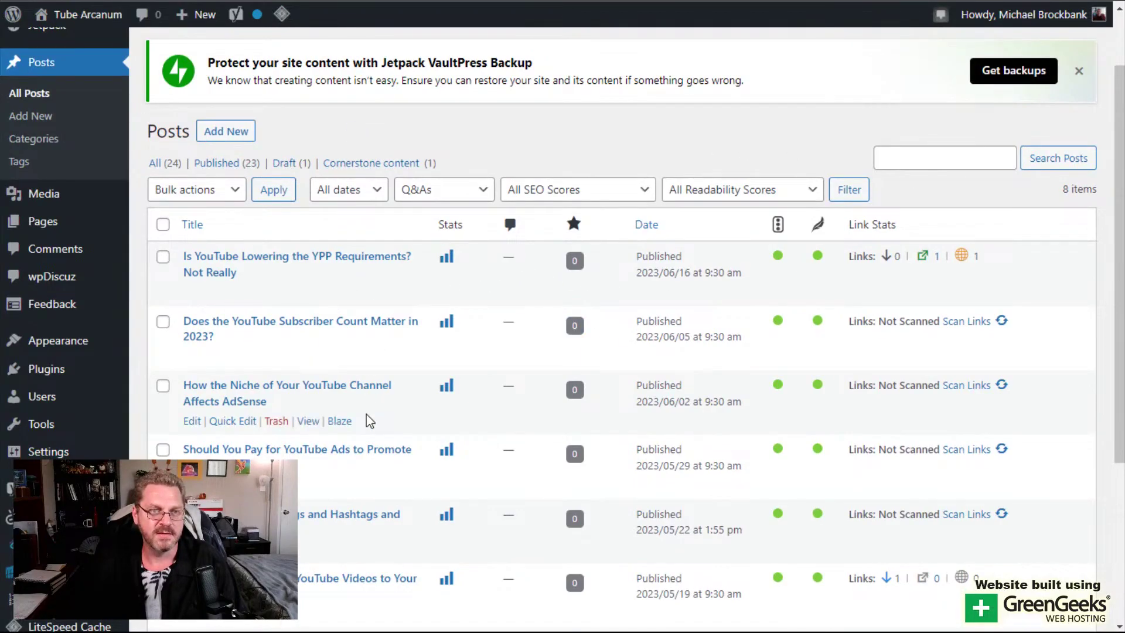
{"action": "scroll", "coordinate": [369, 421], "scroll_direction": "down", "scroll_amount": 1}
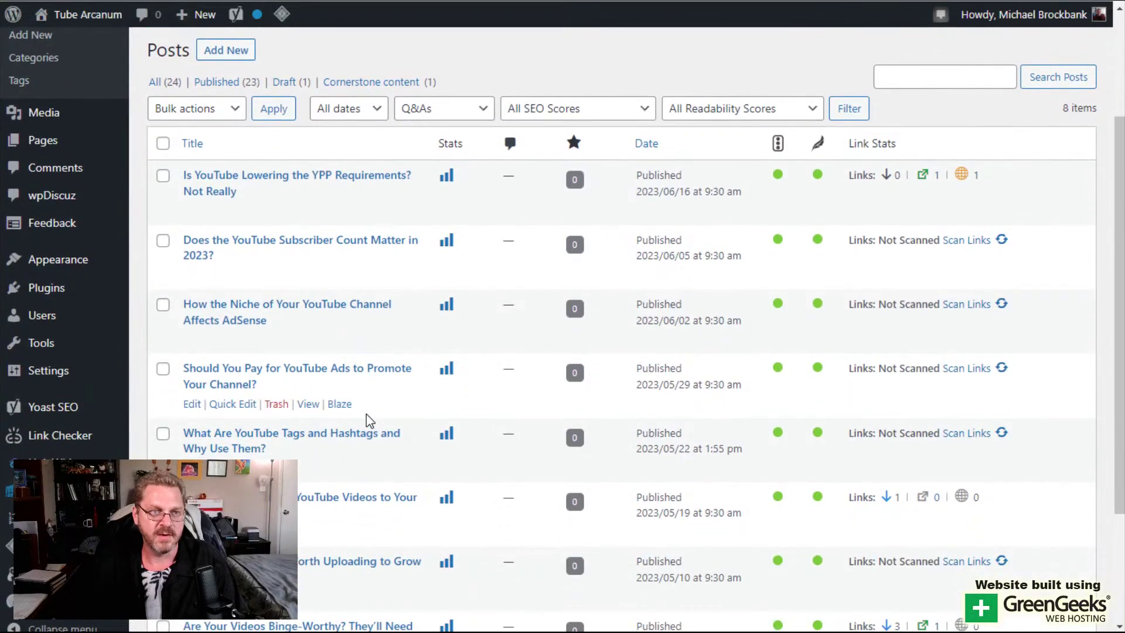
{"action": "scroll", "coordinate": [366, 420], "scroll_direction": "down", "scroll_amount": 2}
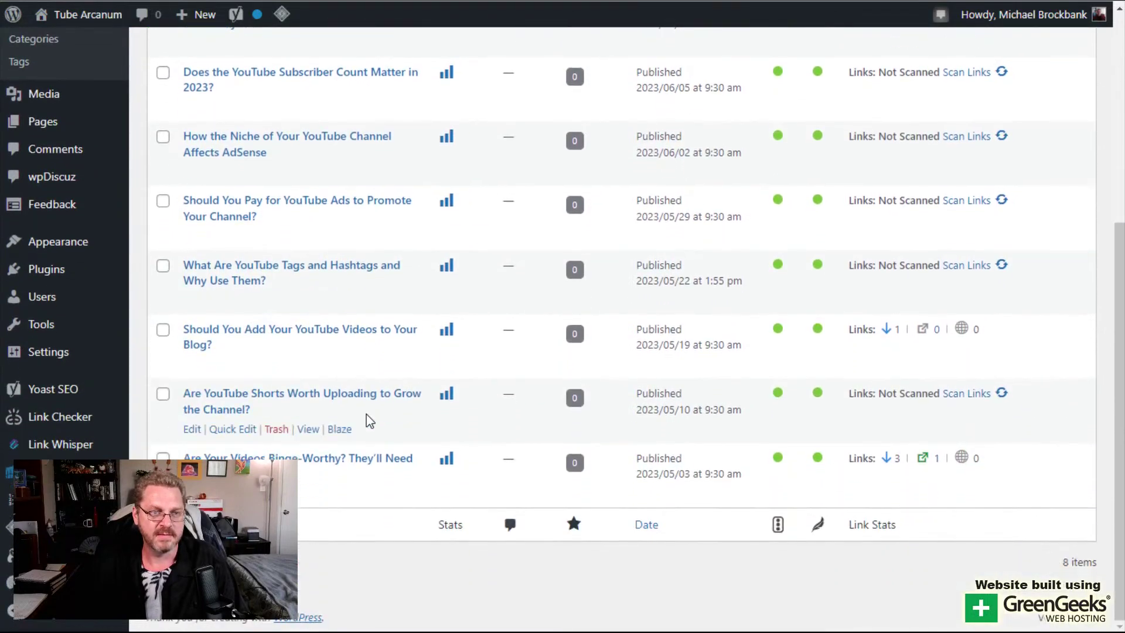
{"action": "scroll", "coordinate": [363, 419], "scroll_direction": "up", "scroll_amount": 2}
{"action": "scroll", "coordinate": [352, 421], "scroll_direction": "down", "scroll_amount": 2}
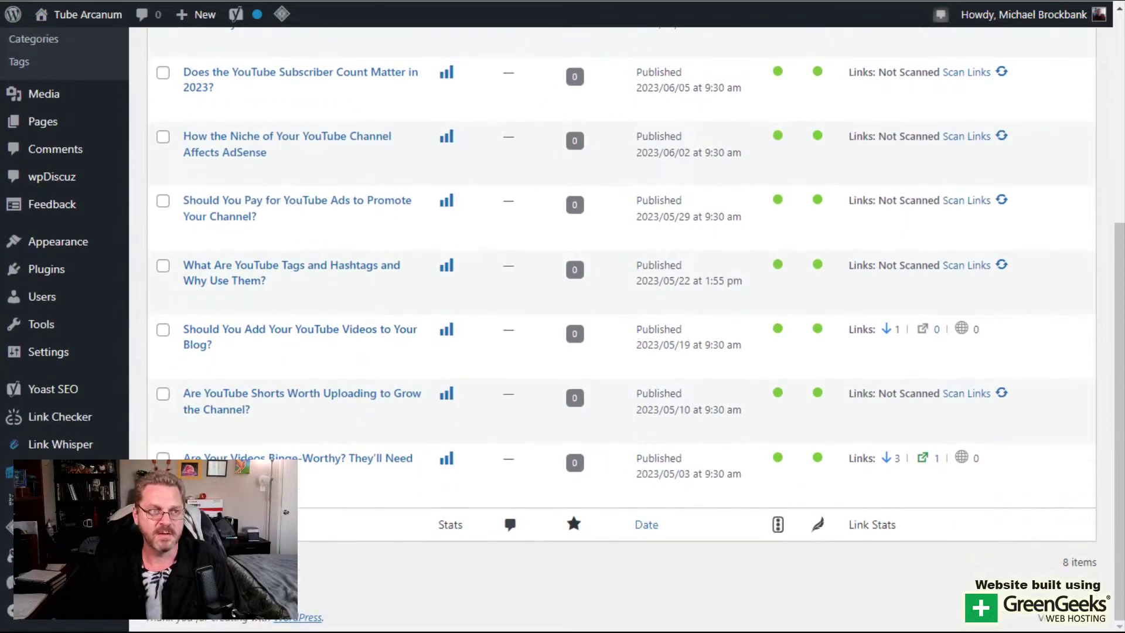
Look through the post tags and their post counts, and list the posts filed under the Subscribers tag
{"action": "mouse_move", "coordinate": [53, 274]}
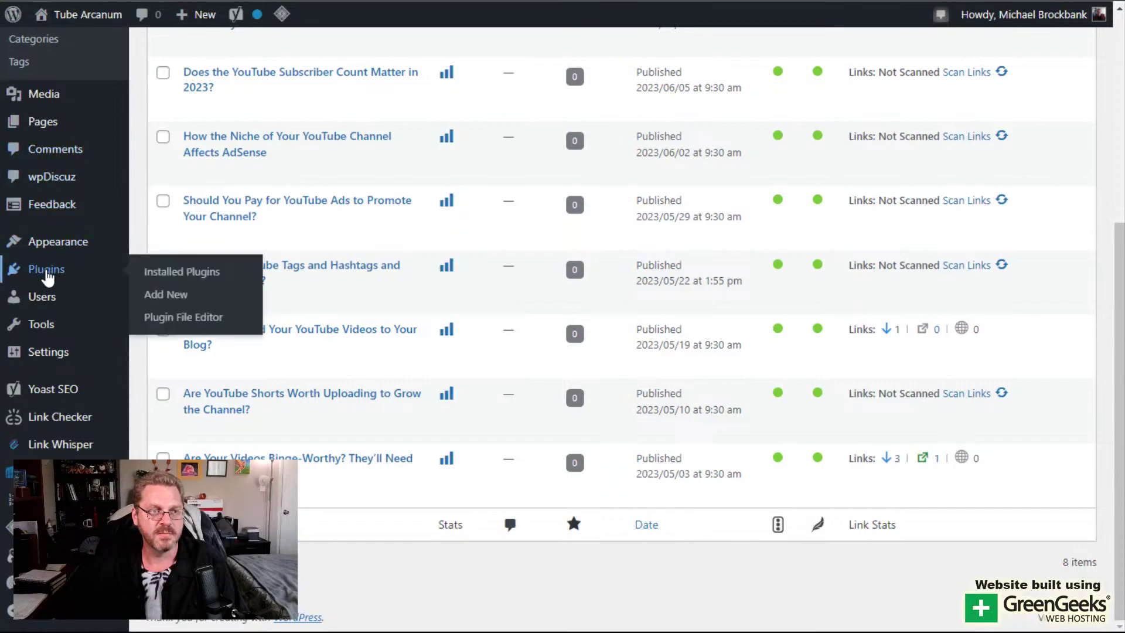
{"action": "scroll", "coordinate": [43, 181], "scroll_direction": "up", "scroll_amount": 3}
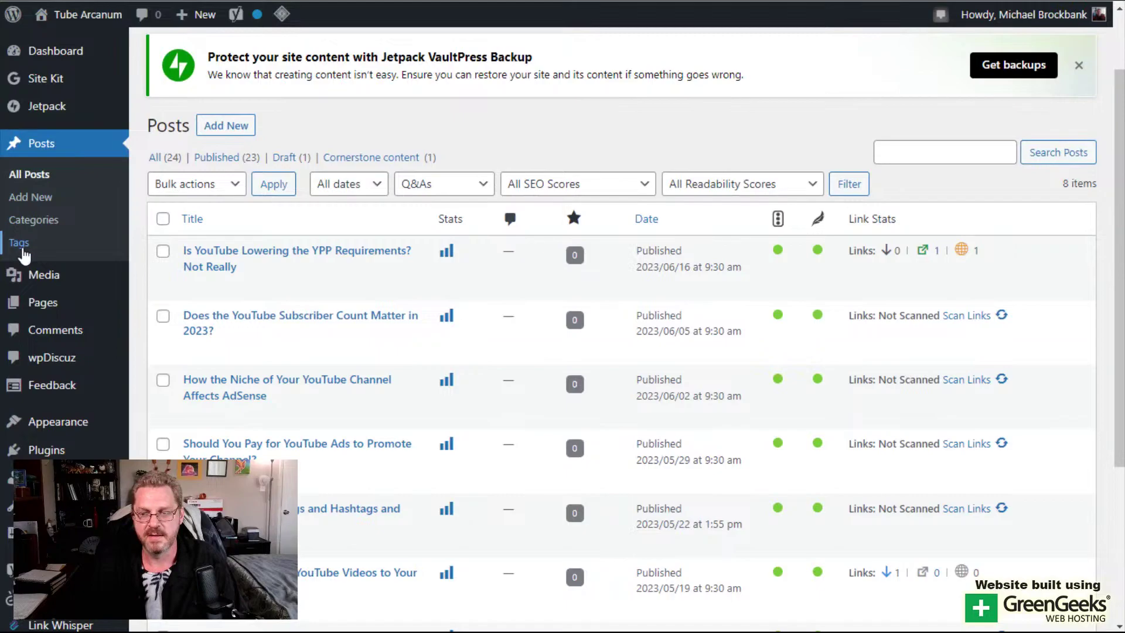
{"action": "left_click", "coordinate": [20, 245]}
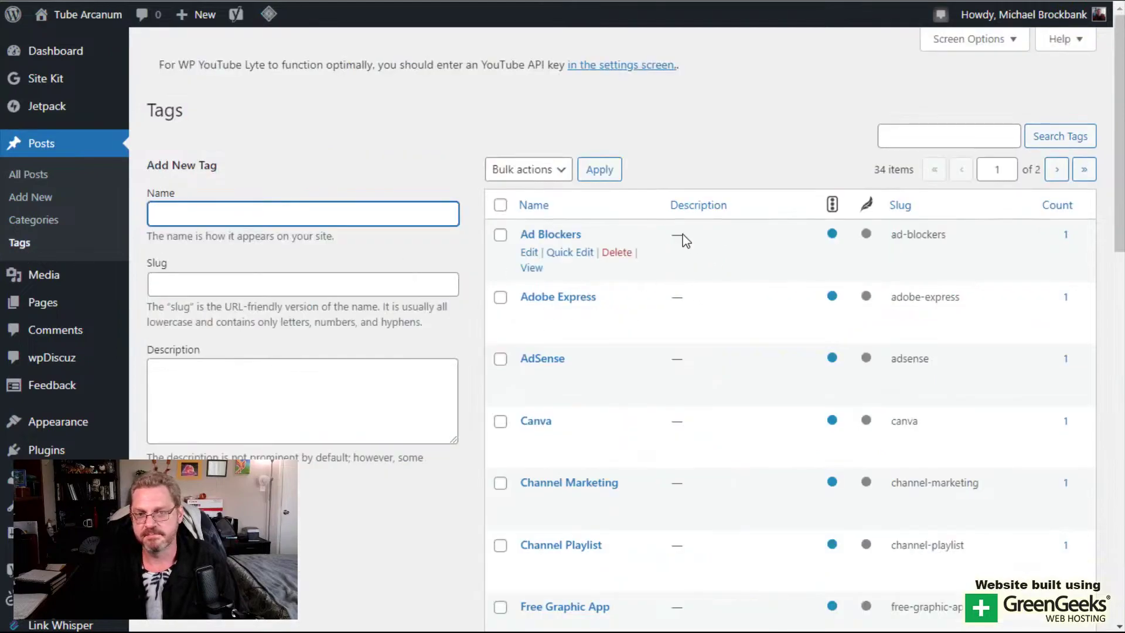
{"action": "scroll", "coordinate": [691, 447], "scroll_direction": "down", "scroll_amount": 5}
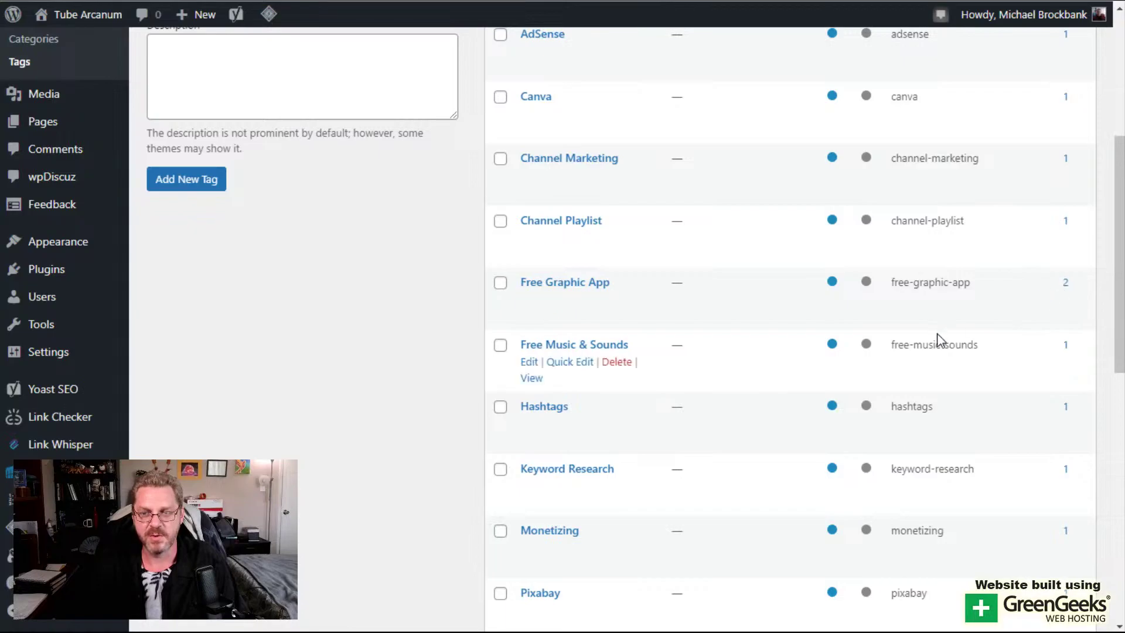
{"action": "scroll", "coordinate": [937, 339], "scroll_direction": "down", "scroll_amount": 7}
{"action": "scroll", "coordinate": [936, 339], "scroll_direction": "down", "scroll_amount": 3}
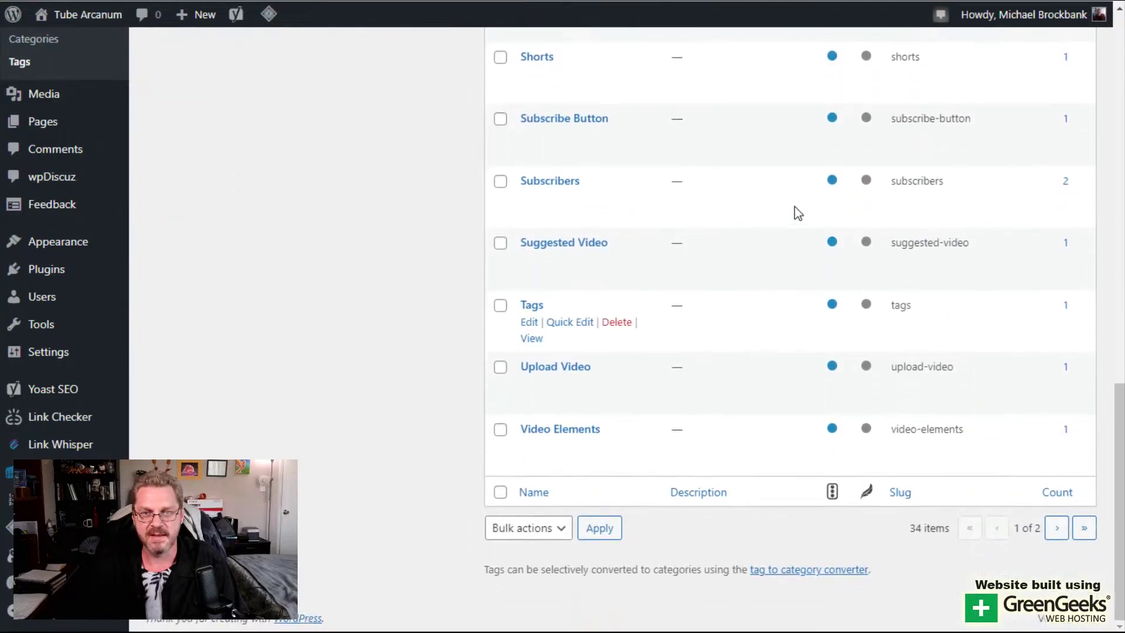
{"action": "left_click", "coordinate": [1065, 182]}
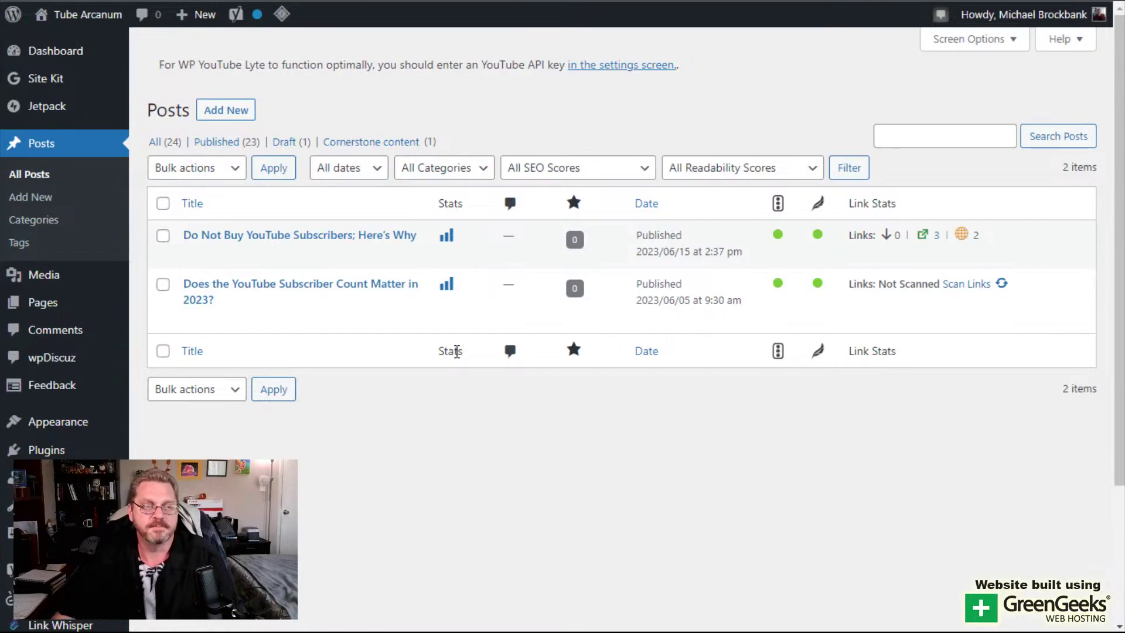
Add a new category named Video Production with Case Studies as its parent category
{"action": "mouse_move", "coordinate": [64, 56]}
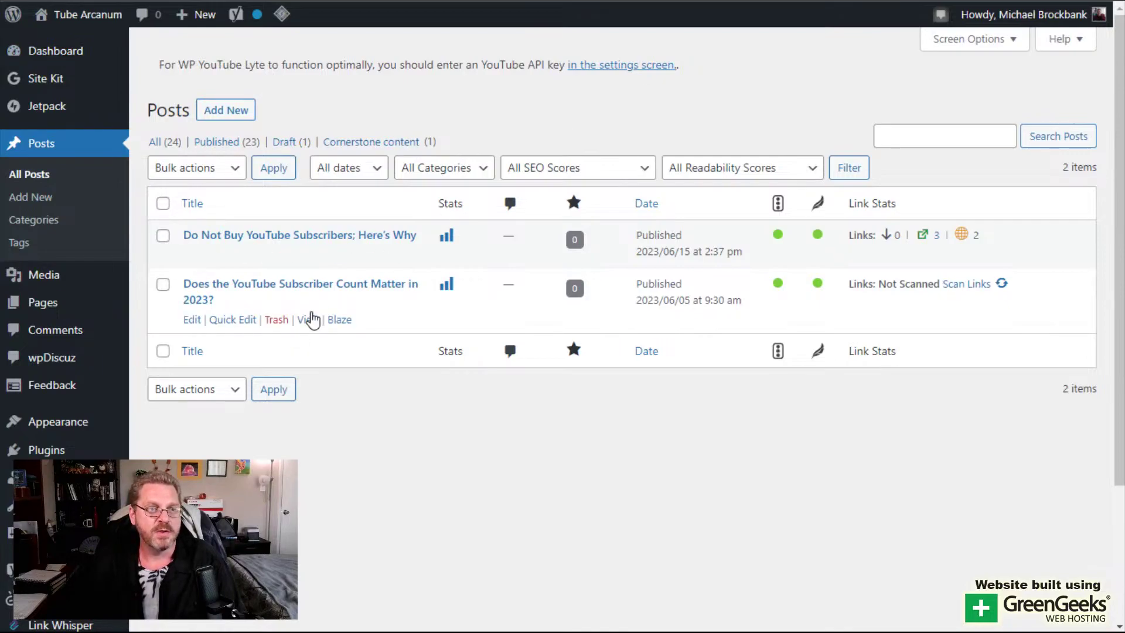
{"action": "left_click", "coordinate": [39, 221]}
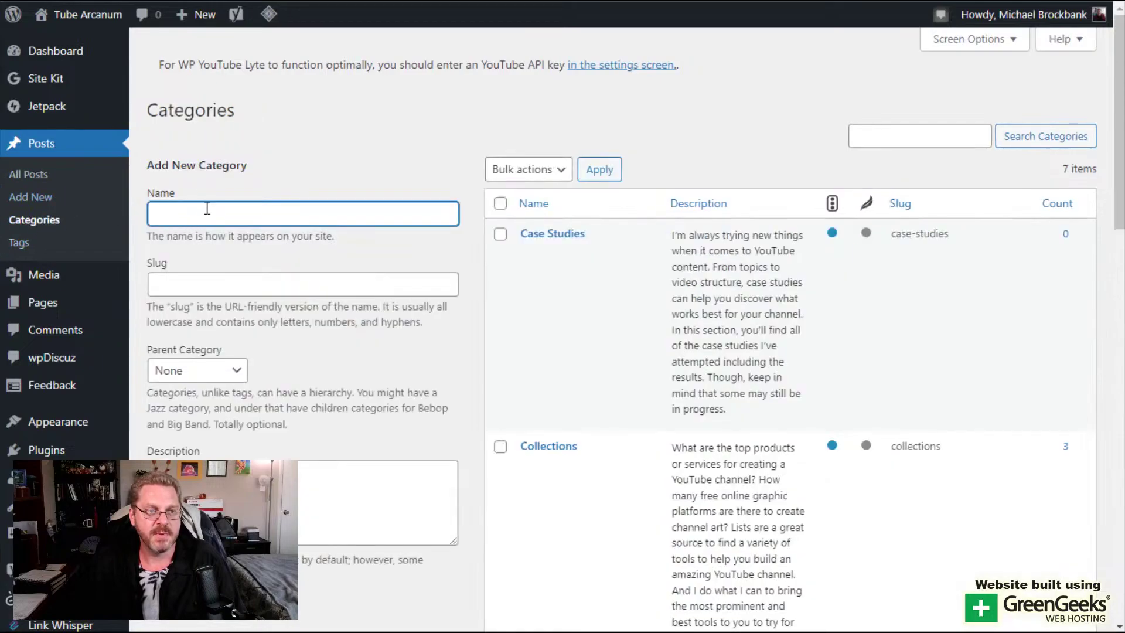
{"action": "left_click", "coordinate": [188, 281]}
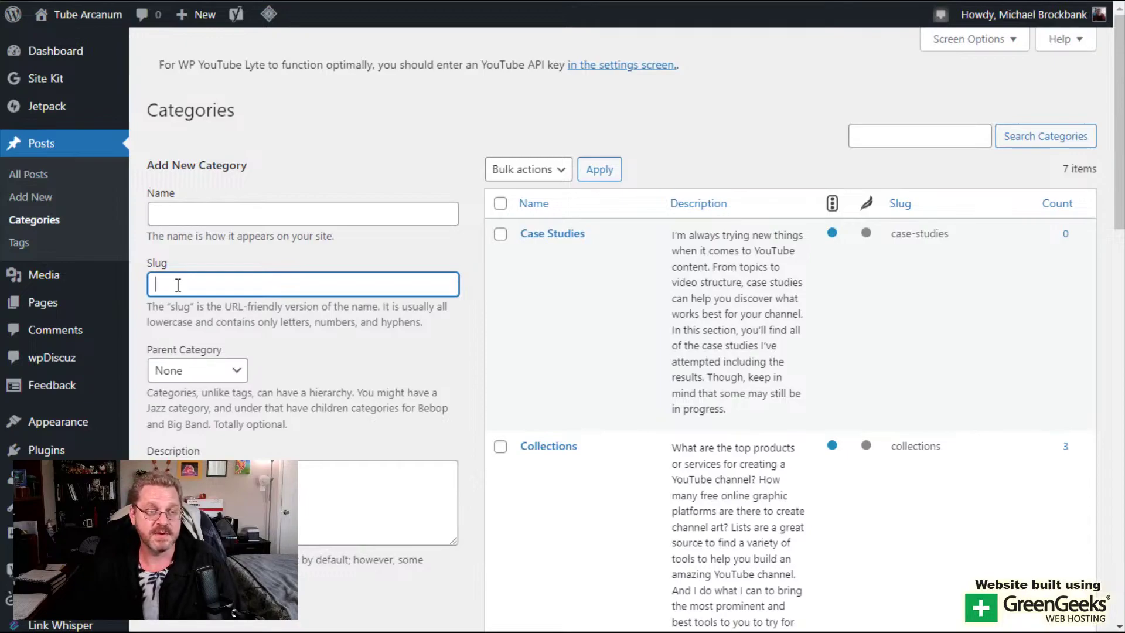
{"action": "left_click", "coordinate": [226, 373]}
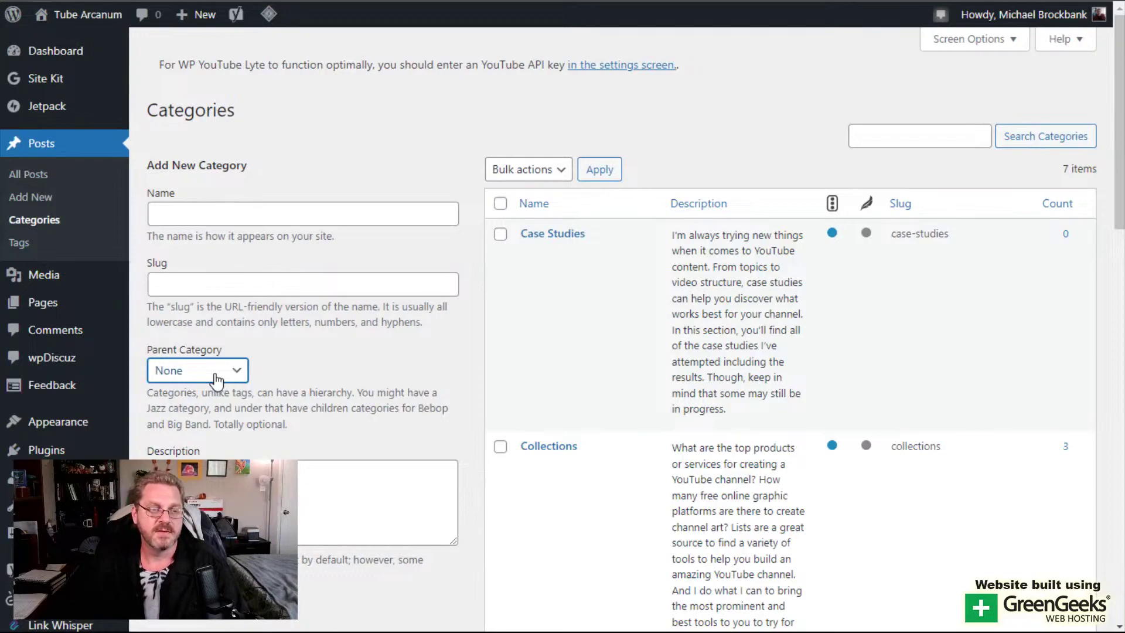
{"action": "key", "text": "Down"}
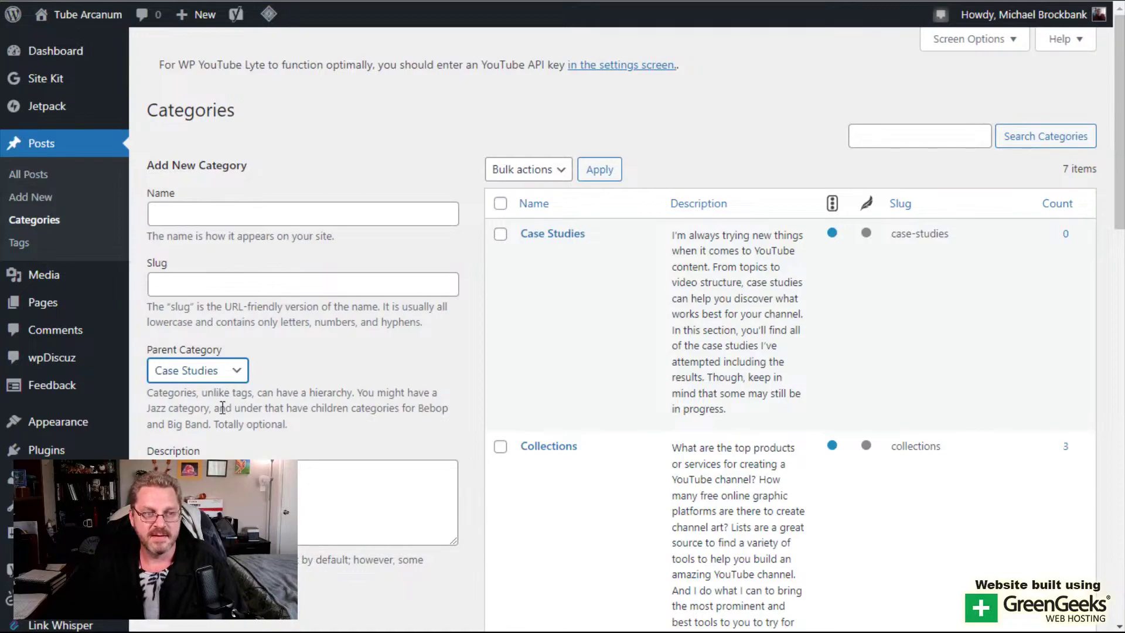
{"action": "left_click", "coordinate": [221, 215]}
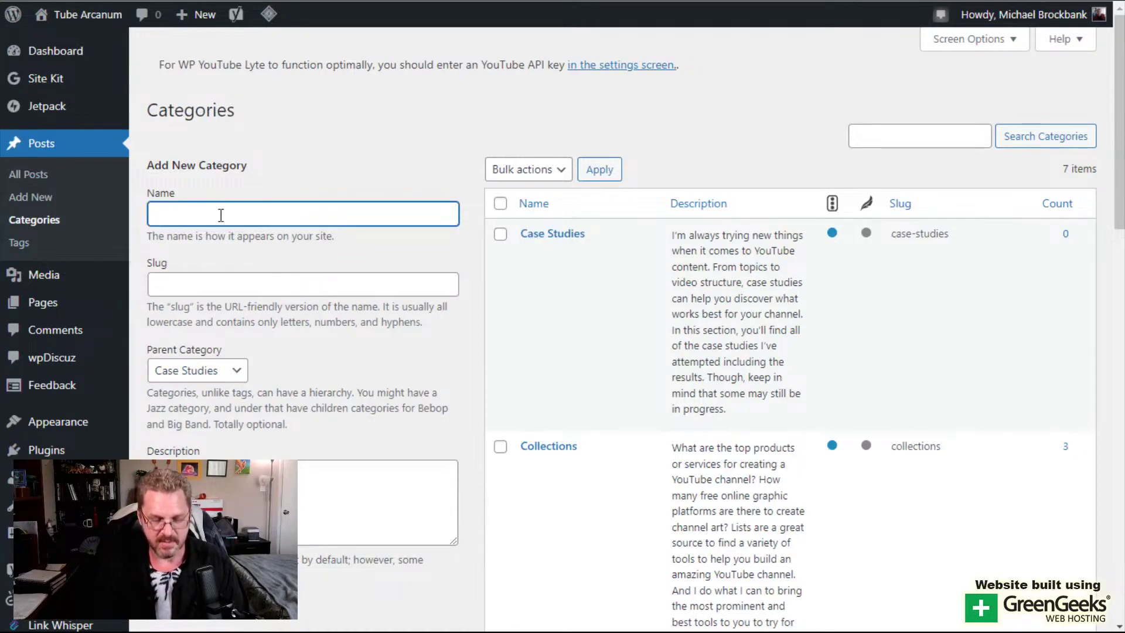
{"action": "type", "text": "Video Produc"}
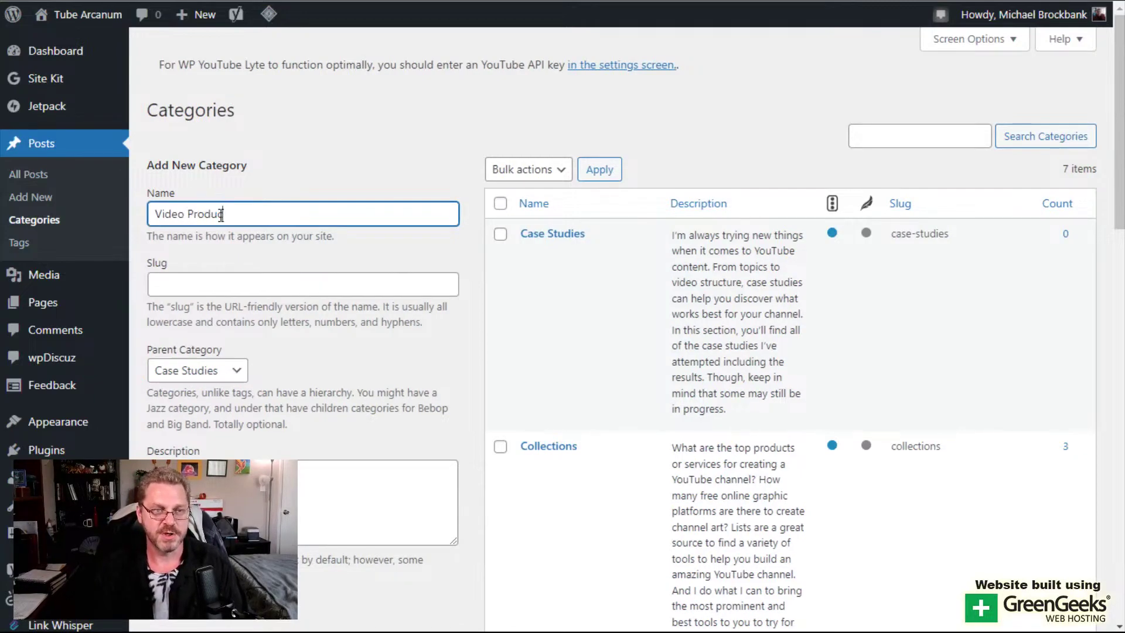
{"action": "type", "text": "tion"}
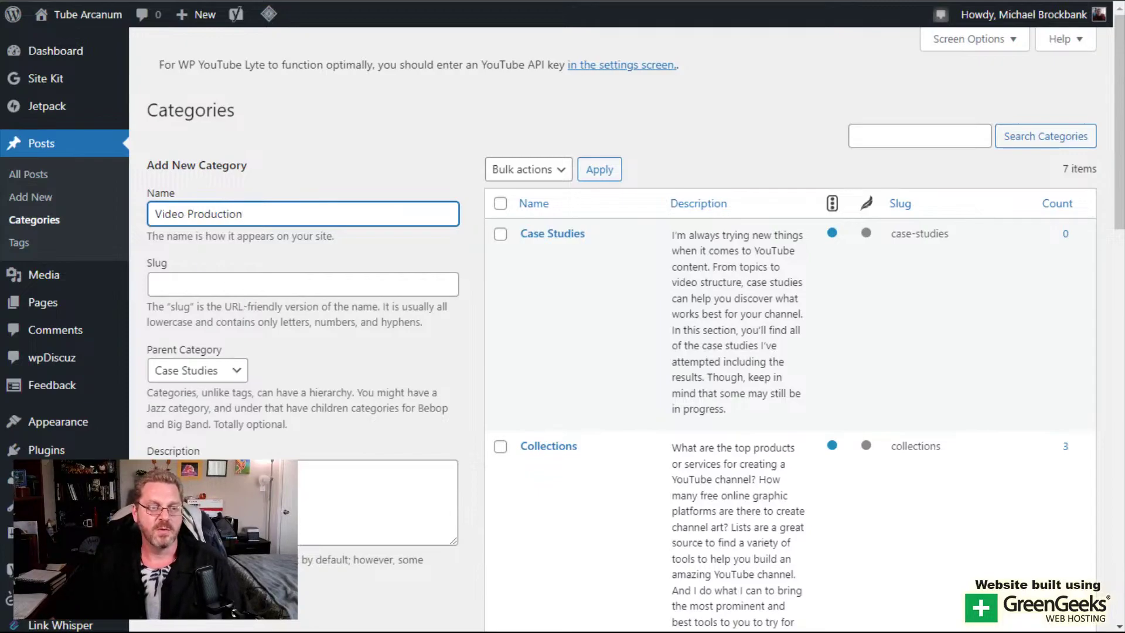
{"action": "left_click", "coordinate": [378, 502]}
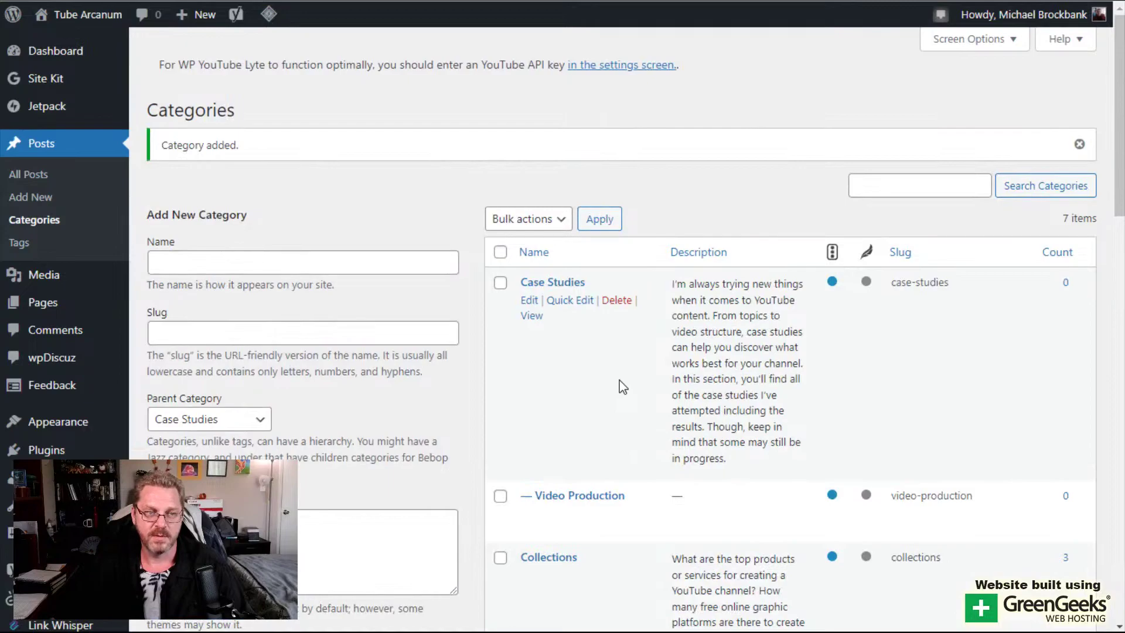
Permanently delete the Video Production subcategory under Case Studies
{"action": "scroll", "coordinate": [620, 381], "scroll_direction": "down", "scroll_amount": 3}
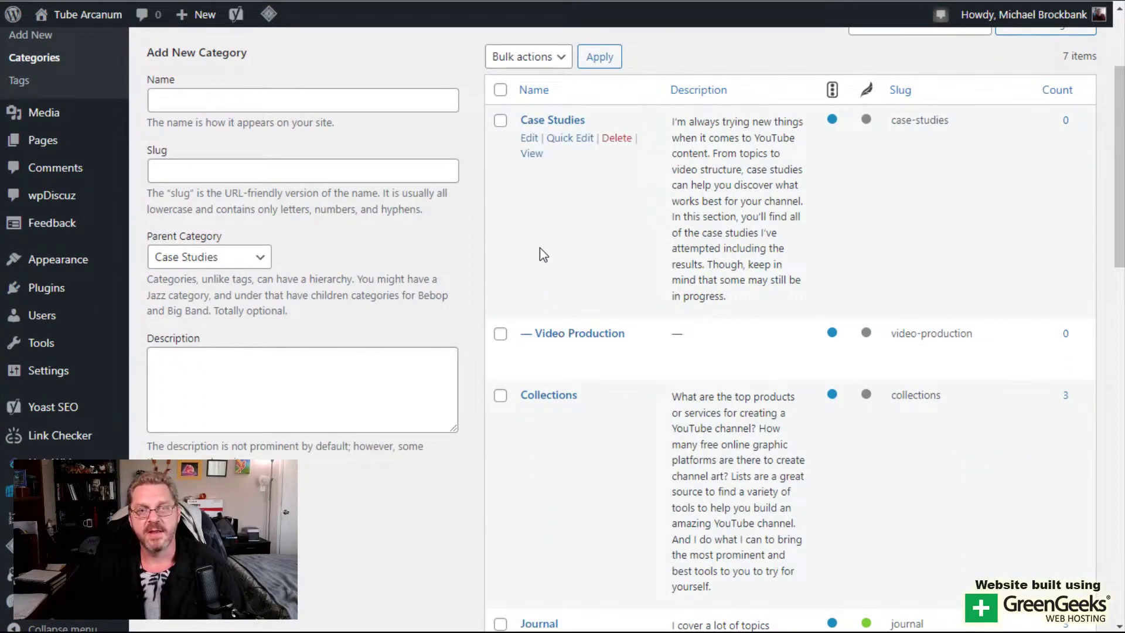
{"action": "scroll", "coordinate": [540, 255], "scroll_direction": "up", "scroll_amount": 3}
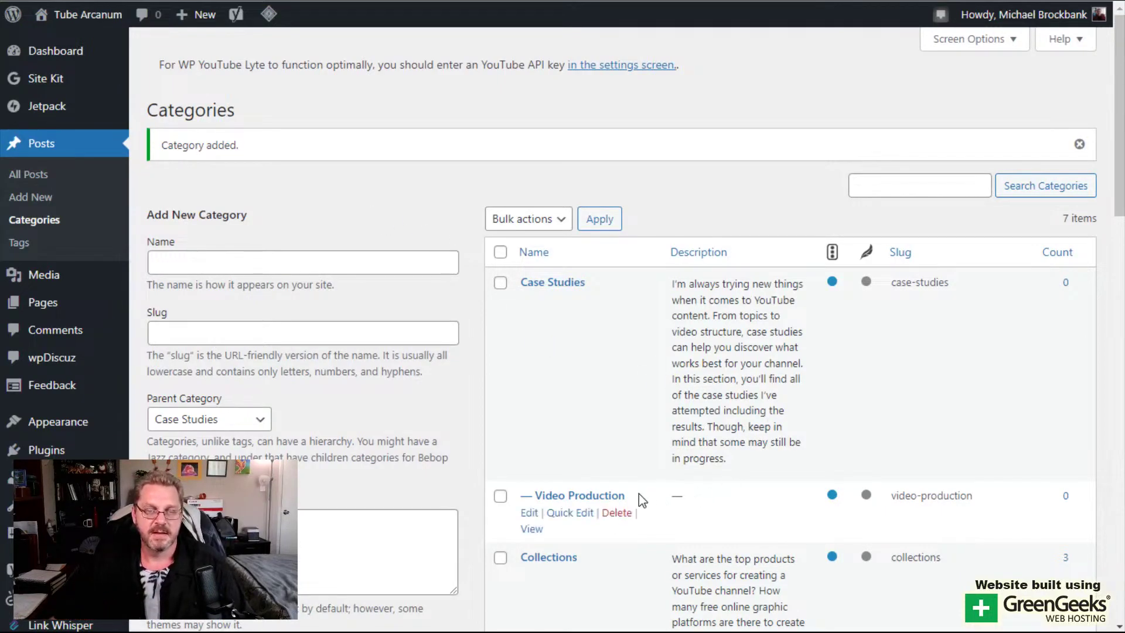
{"action": "left_click", "coordinate": [616, 513]}
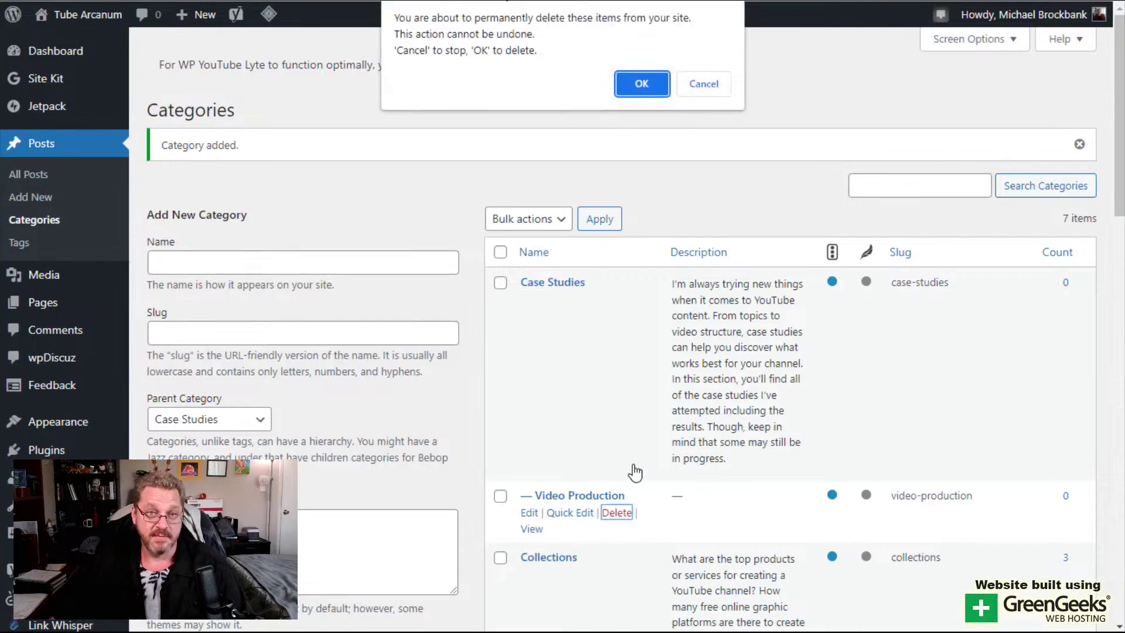
{"action": "left_click", "coordinate": [629, 82]}
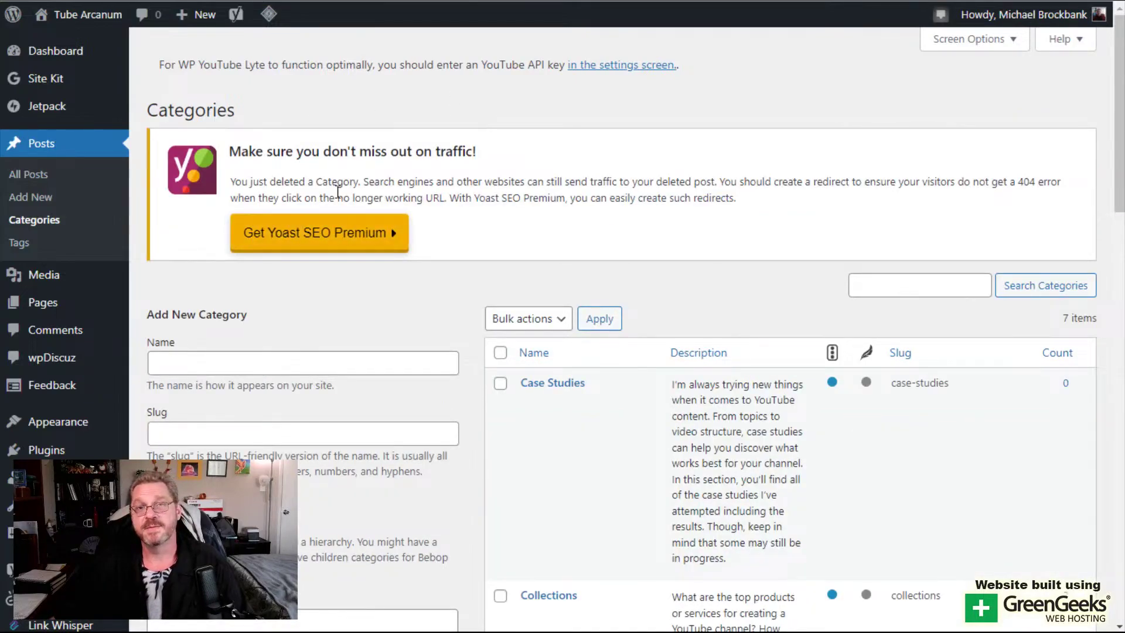
Examine the name, slug and description fields for a new post tag and look through the list of existing tags
{"action": "left_click", "coordinate": [26, 246]}
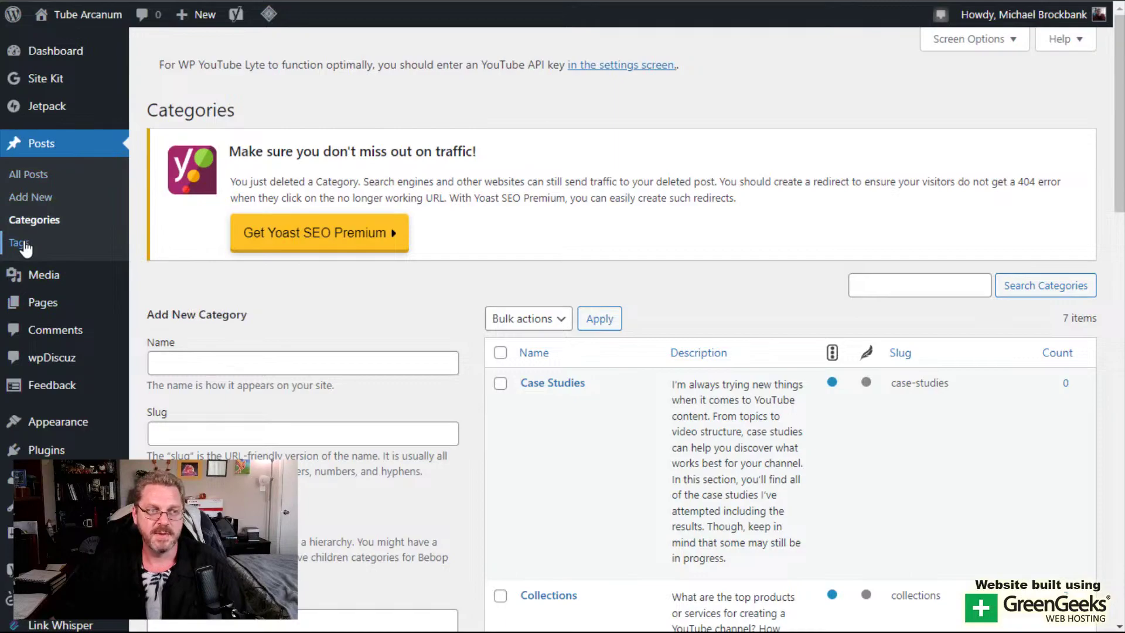
{"action": "scroll", "coordinate": [352, 234], "scroll_direction": "down", "scroll_amount": 3}
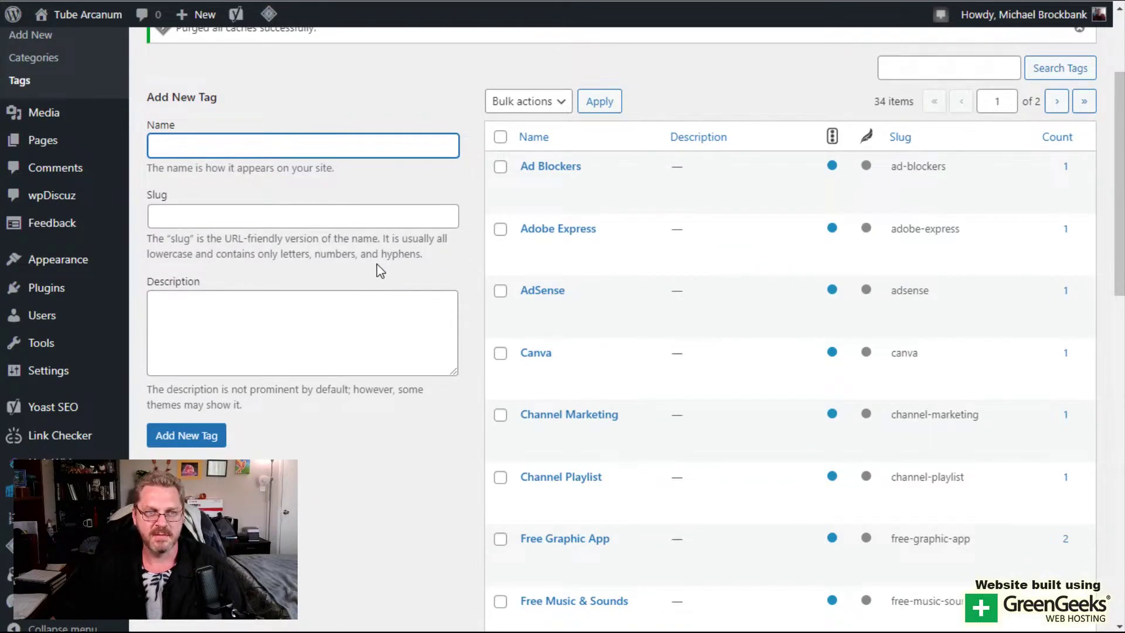
{"action": "left_click", "coordinate": [306, 318]}
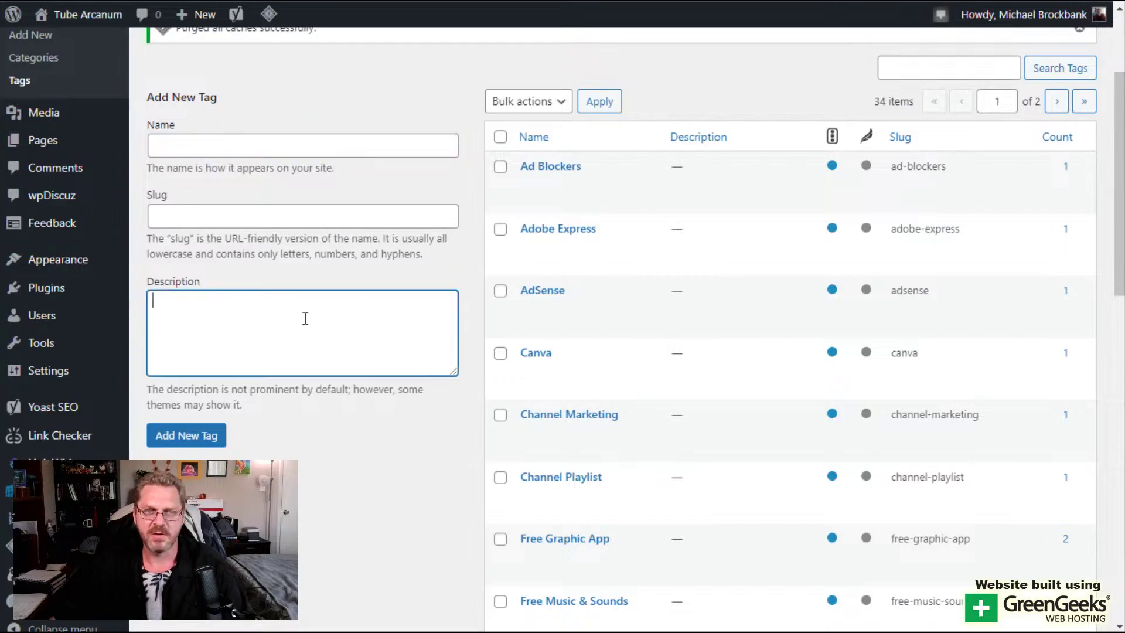
{"action": "left_click", "coordinate": [299, 147]}
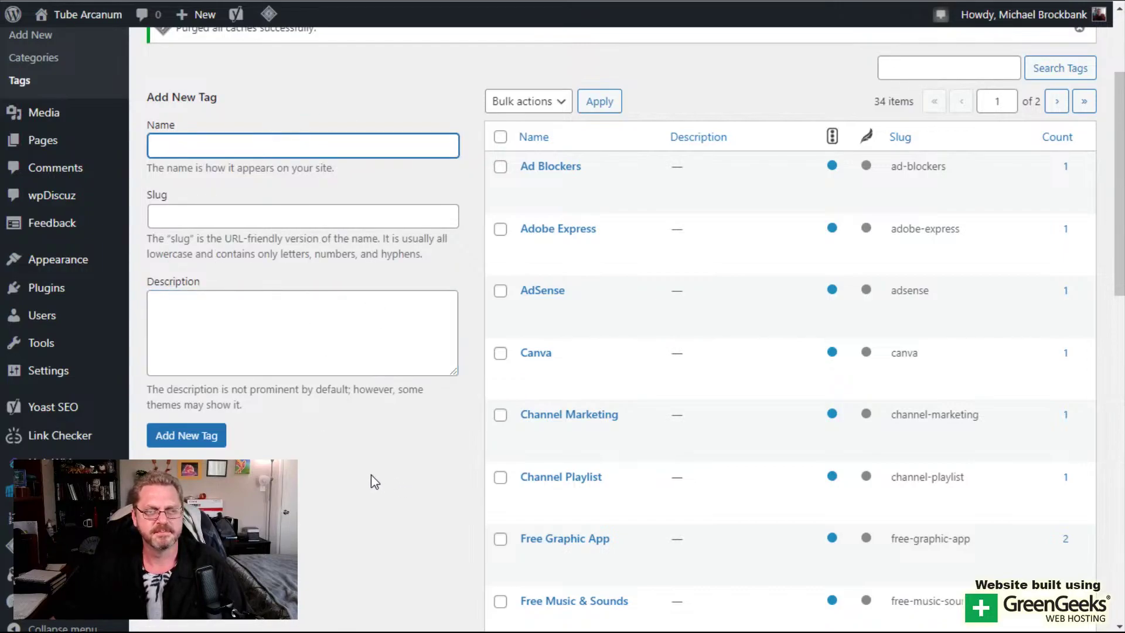
{"action": "scroll", "coordinate": [371, 474], "scroll_direction": "up", "scroll_amount": 2}
{"action": "scroll", "coordinate": [363, 473], "scroll_direction": "down", "scroll_amount": 2}
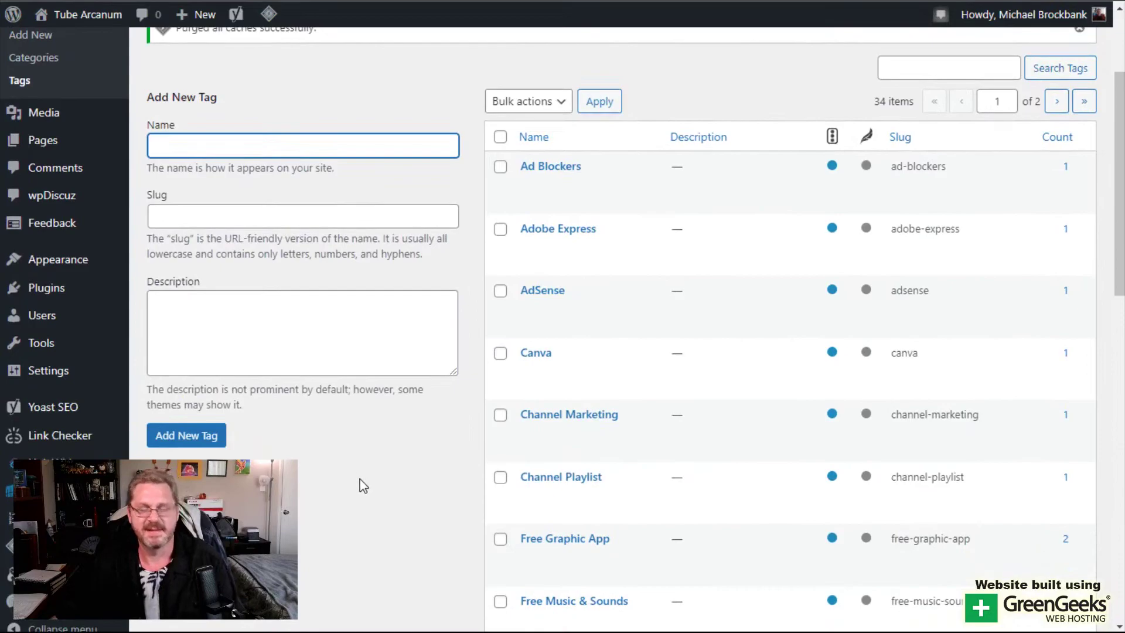
{"action": "scroll", "coordinate": [362, 476], "scroll_direction": "up", "scroll_amount": 2}
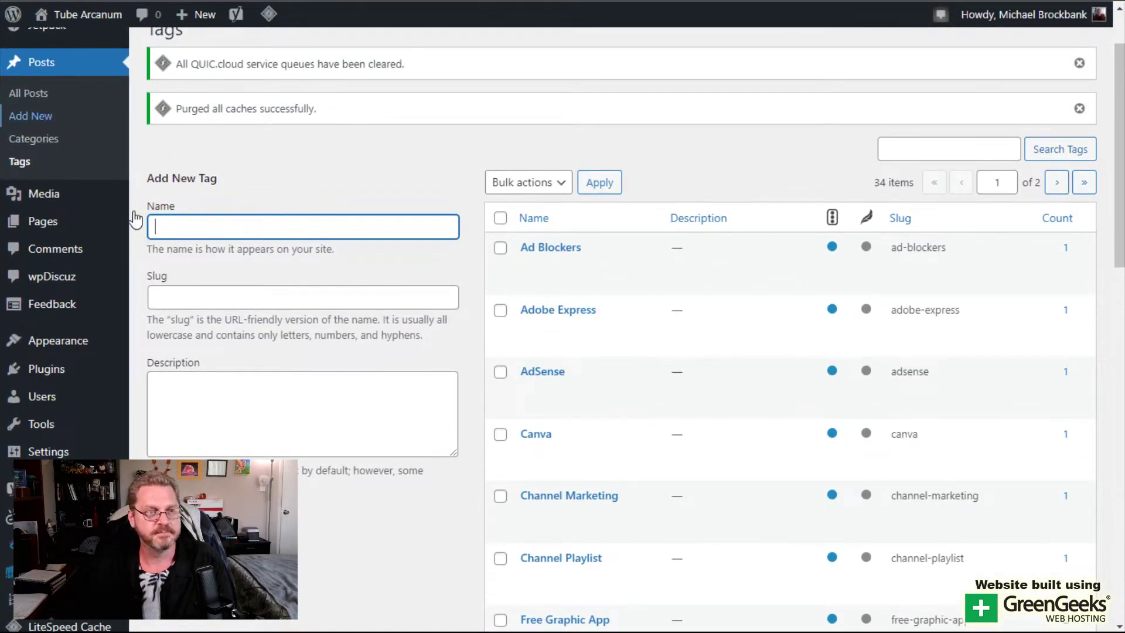
{"action": "left_click", "coordinate": [248, 388]}
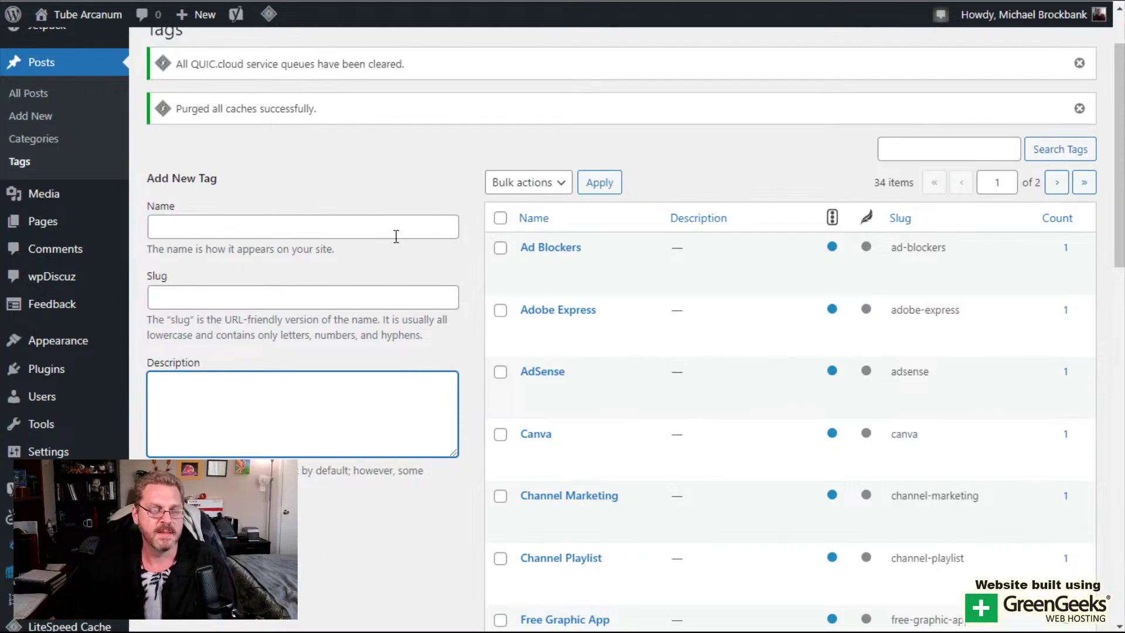
{"action": "scroll", "coordinate": [367, 158], "scroll_direction": "up", "scroll_amount": 2}
{"action": "scroll", "coordinate": [507, 164], "scroll_direction": "down", "scroll_amount": 4}
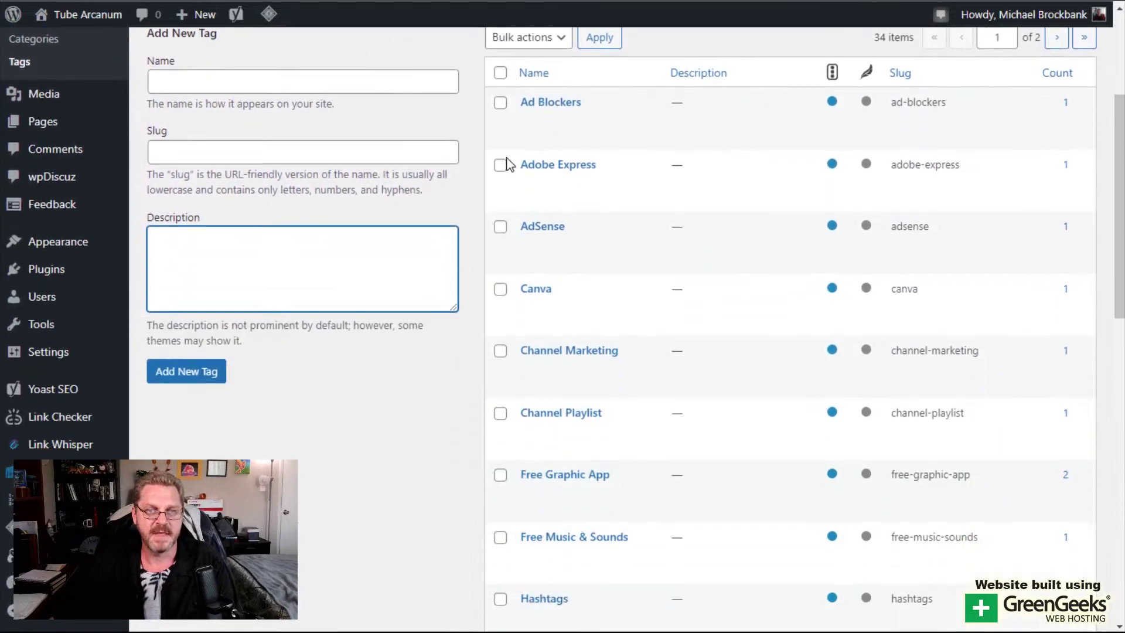
{"action": "scroll", "coordinate": [671, 519], "scroll_direction": "down", "scroll_amount": 3}
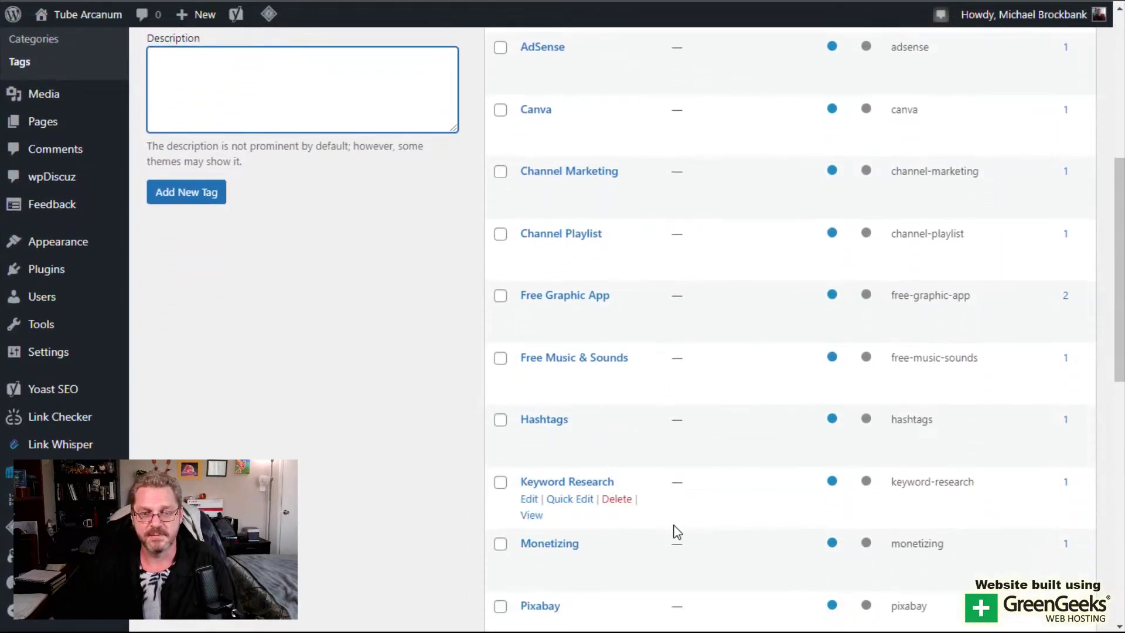
{"action": "scroll", "coordinate": [677, 531], "scroll_direction": "up", "scroll_amount": 7}
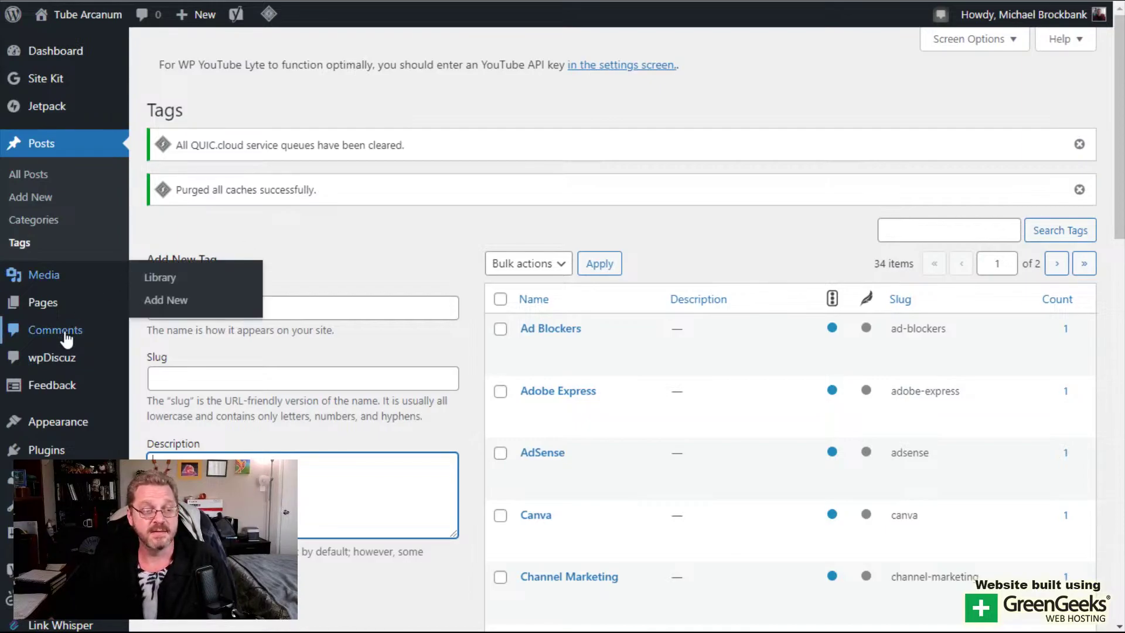
Review the Yoast SEO search appearance settings for categories and for tags
{"action": "scroll", "coordinate": [111, 364], "scroll_direction": "down", "scroll_amount": 5}
{"action": "mouse_move", "coordinate": [68, 399]}
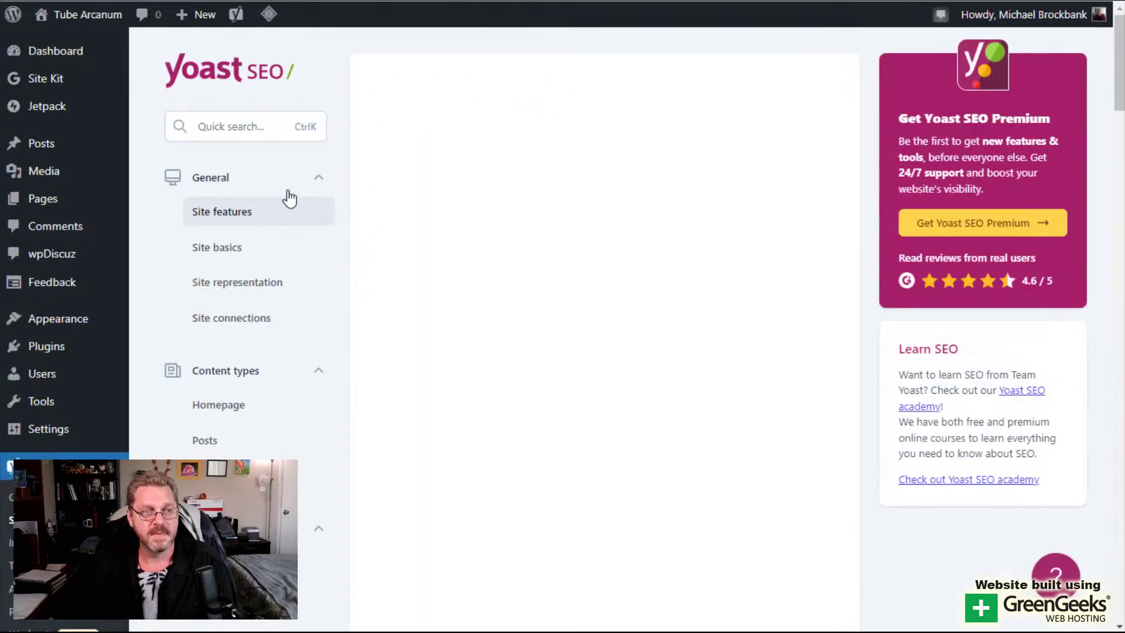
{"action": "scroll", "coordinate": [258, 316], "scroll_direction": "down", "scroll_amount": 6}
{"action": "left_click", "coordinate": [232, 245]}
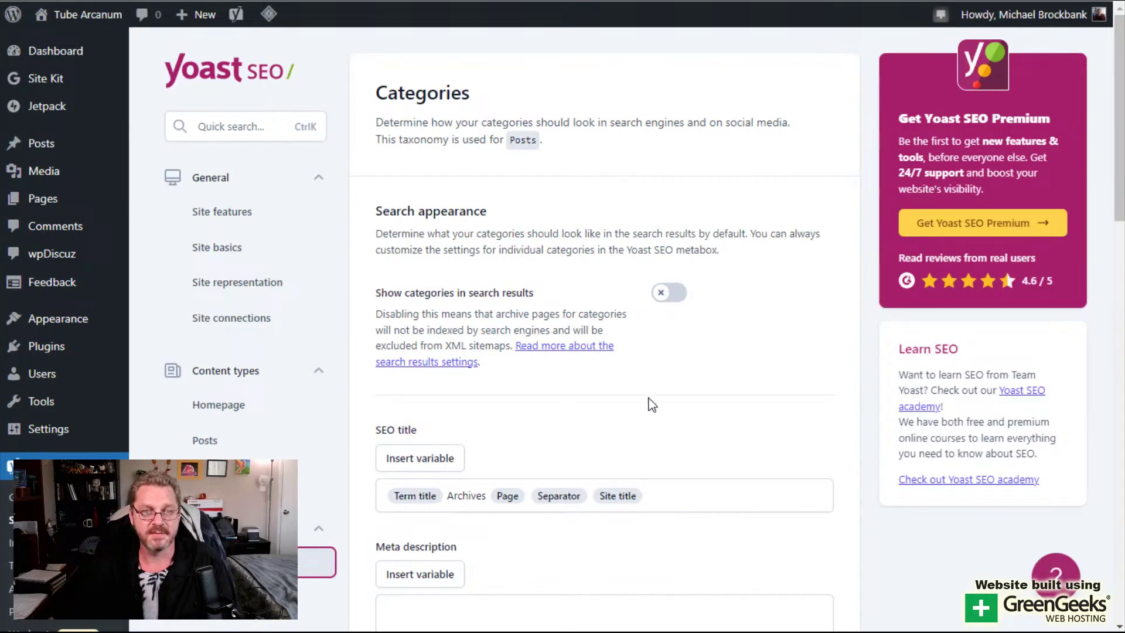
{"action": "scroll", "coordinate": [652, 405], "scroll_direction": "down", "scroll_amount": 4}
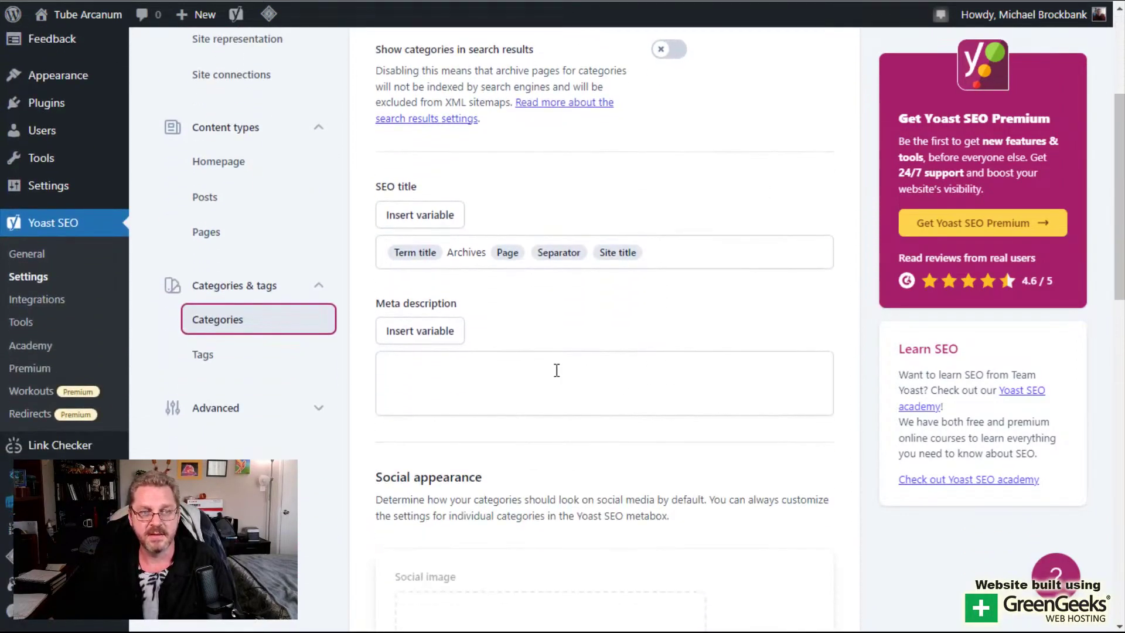
{"action": "left_click", "coordinate": [249, 359]}
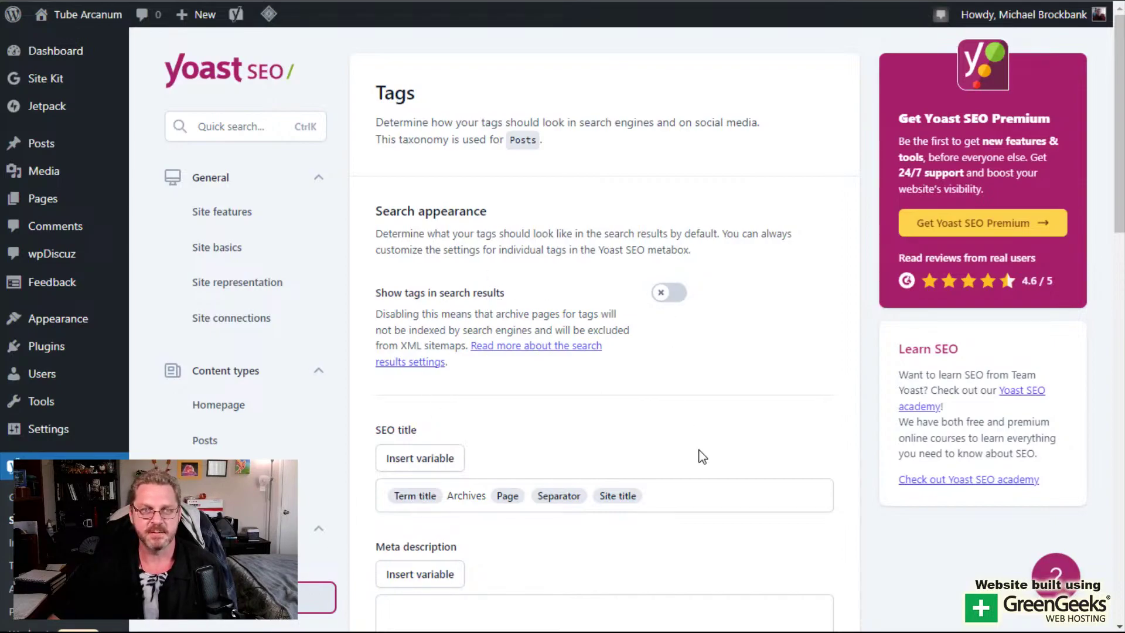
{"action": "scroll", "coordinate": [711, 394], "scroll_direction": "down", "scroll_amount": 4}
{"action": "scroll", "coordinate": [683, 399], "scroll_direction": "up", "scroll_amount": 4}
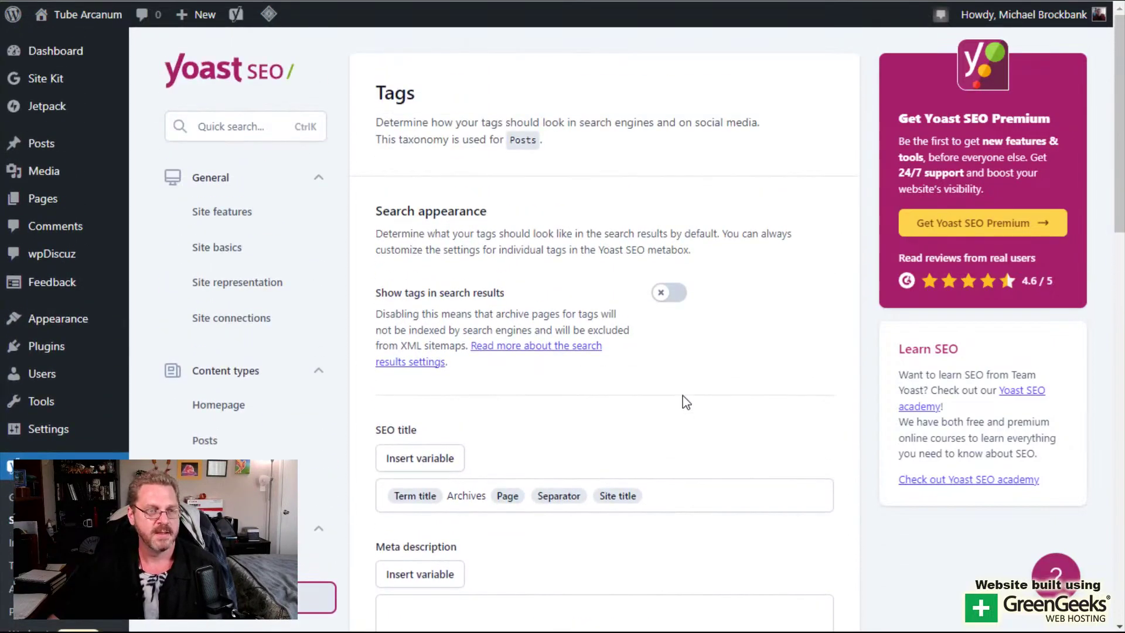
Create a new post and title it "Test Run..."
{"action": "mouse_move", "coordinate": [54, 151]}
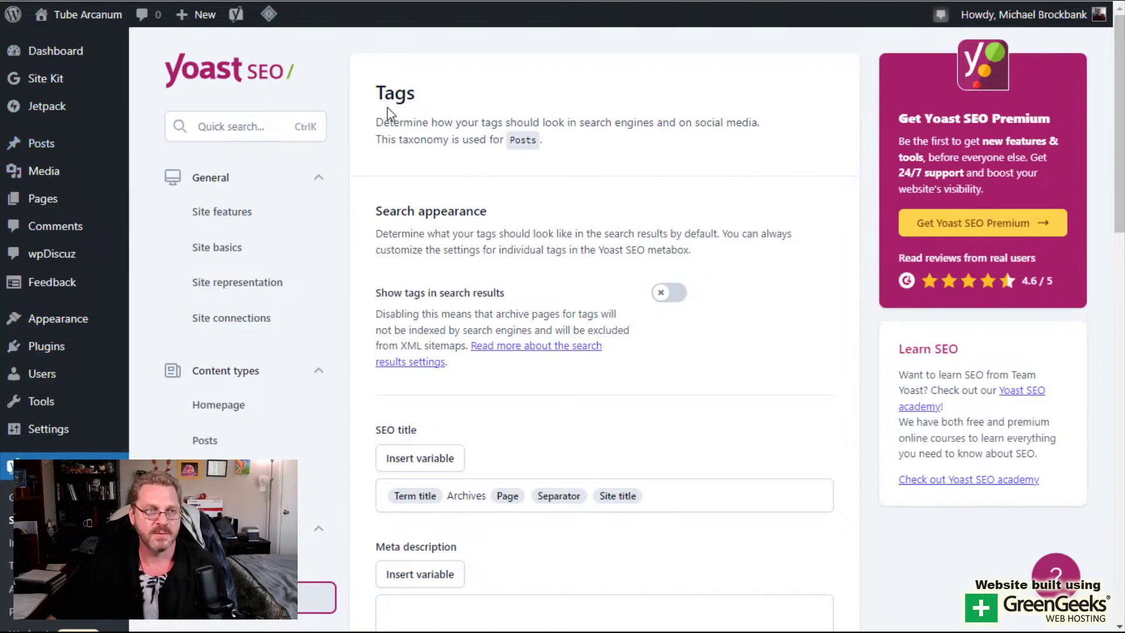
{"action": "left_click", "coordinate": [44, 146]}
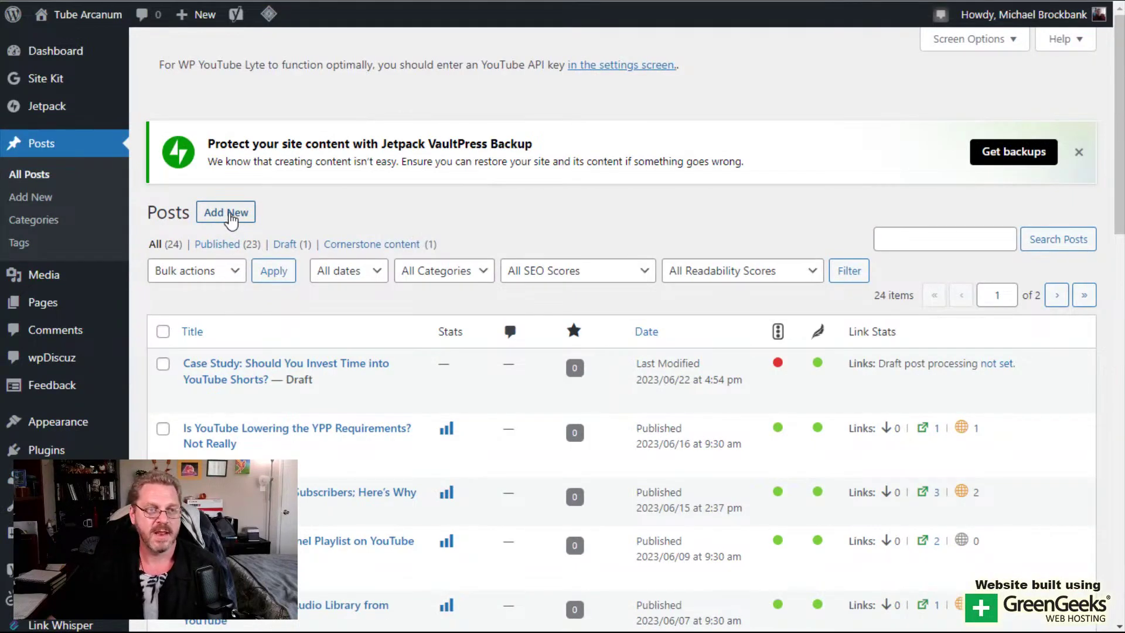
{"action": "left_click", "coordinate": [229, 215]}
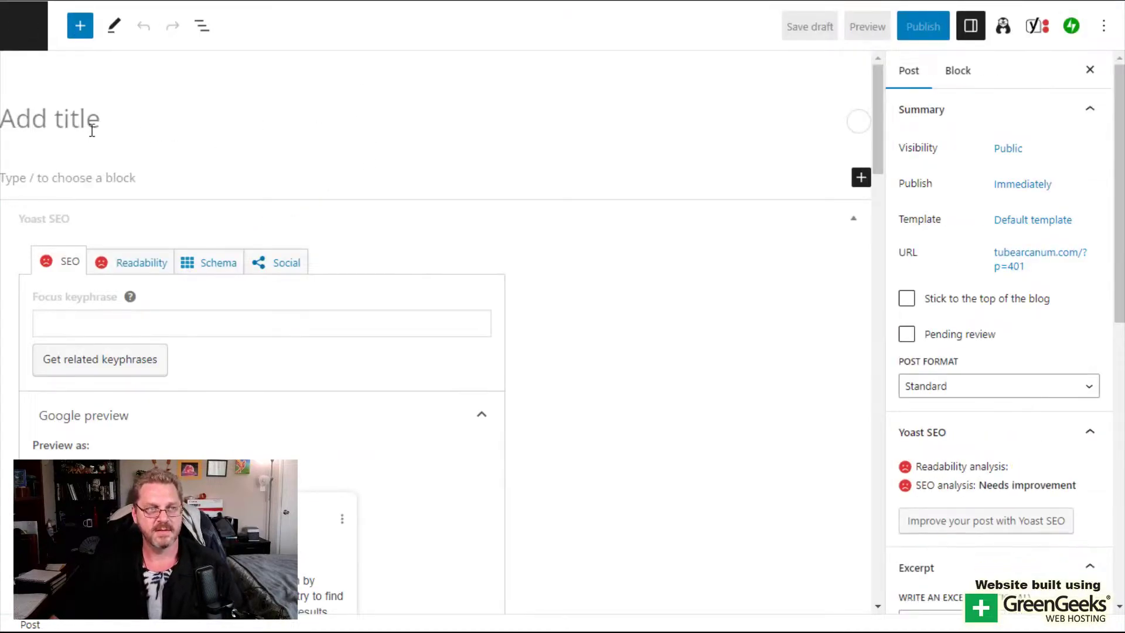
{"action": "type", "text": "Test"}
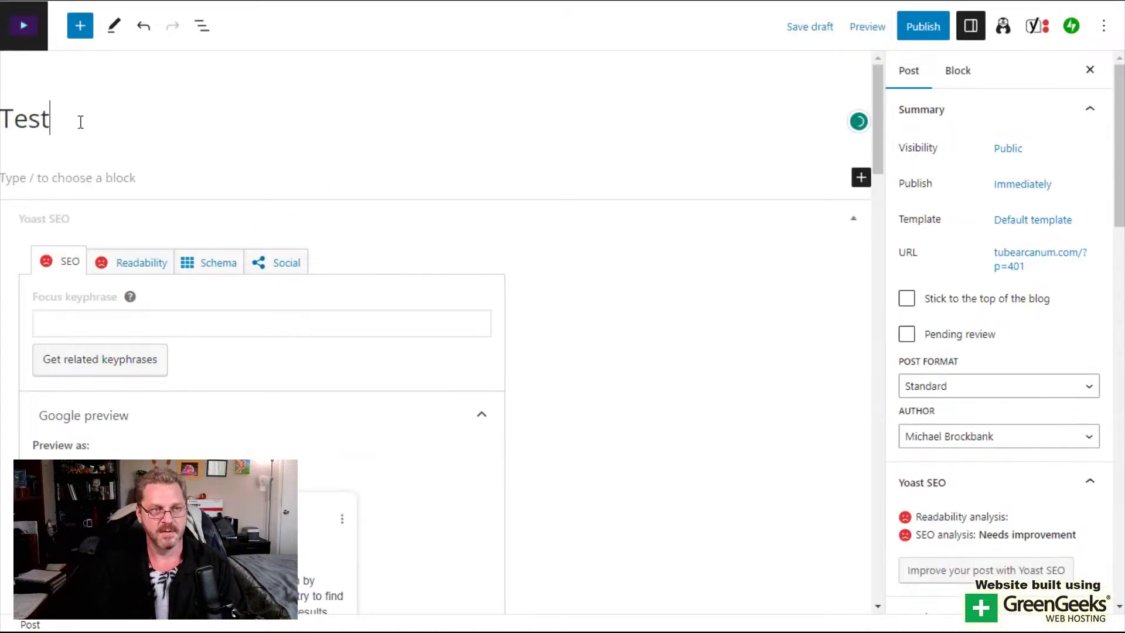
{"action": "type", "text": " run..."}
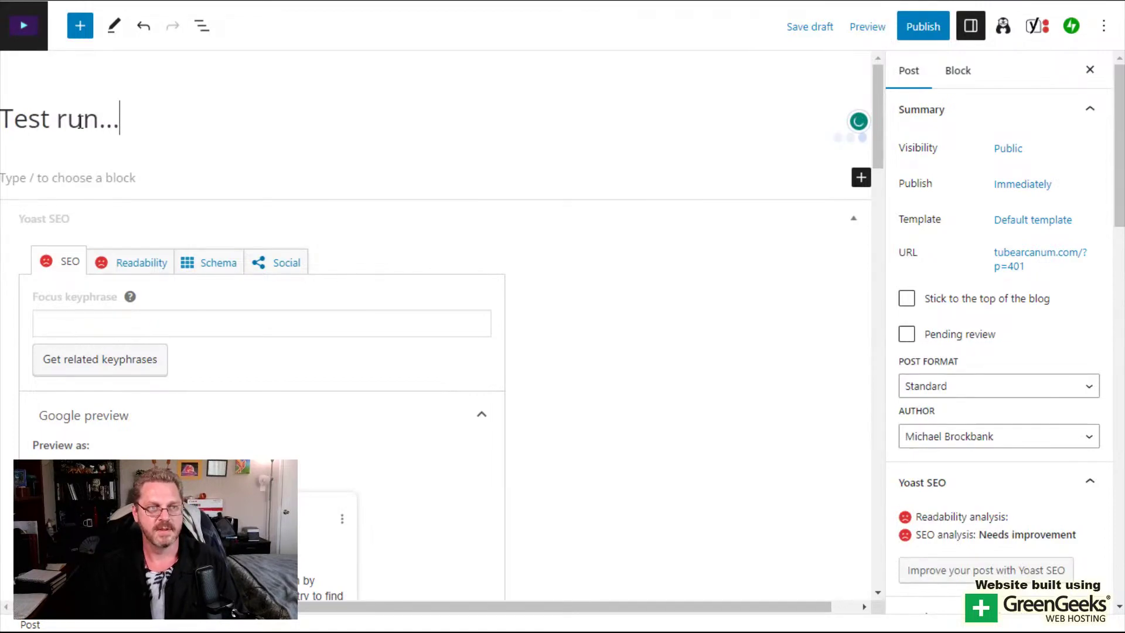
{"action": "left_click", "coordinate": [79, 123]}
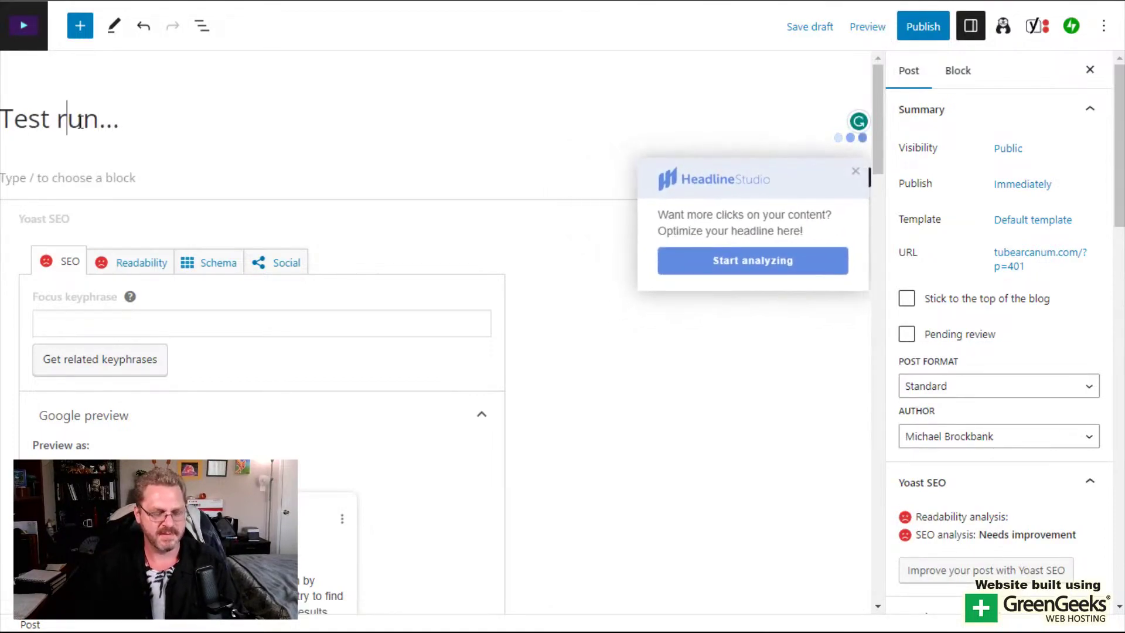
{"action": "key", "text": "BackSpace"}
{"action": "type", "text": "R"}
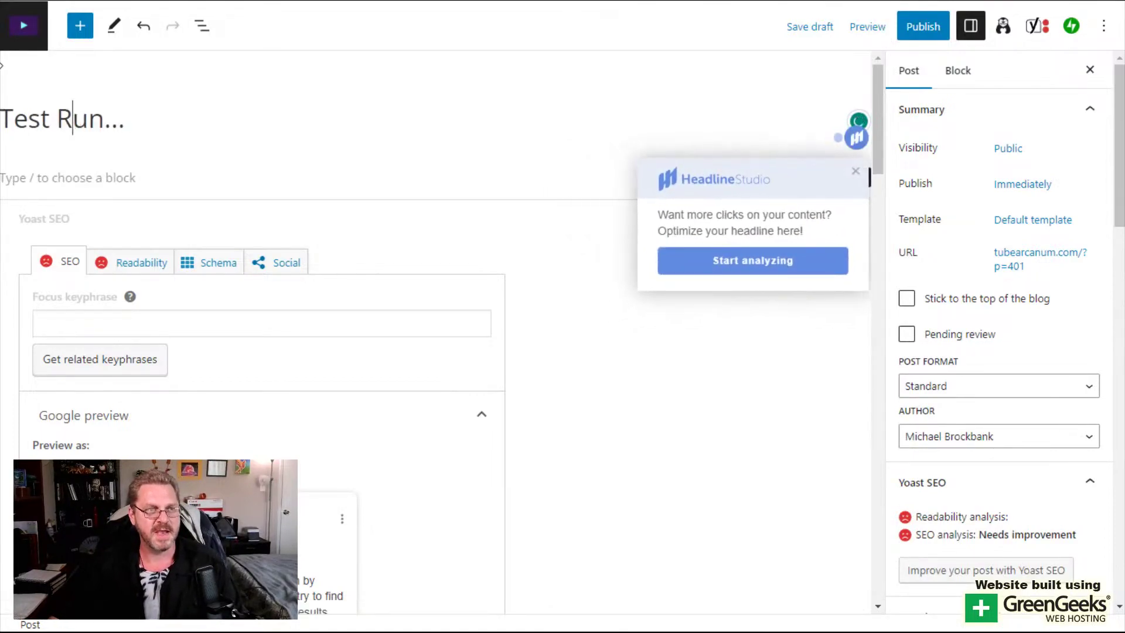
Dismiss the Headline Studio pop-up and place the cursor in the post's empty first paragraph
{"action": "left_click", "coordinate": [78, 34]}
{"action": "left_click", "coordinate": [79, 33]}
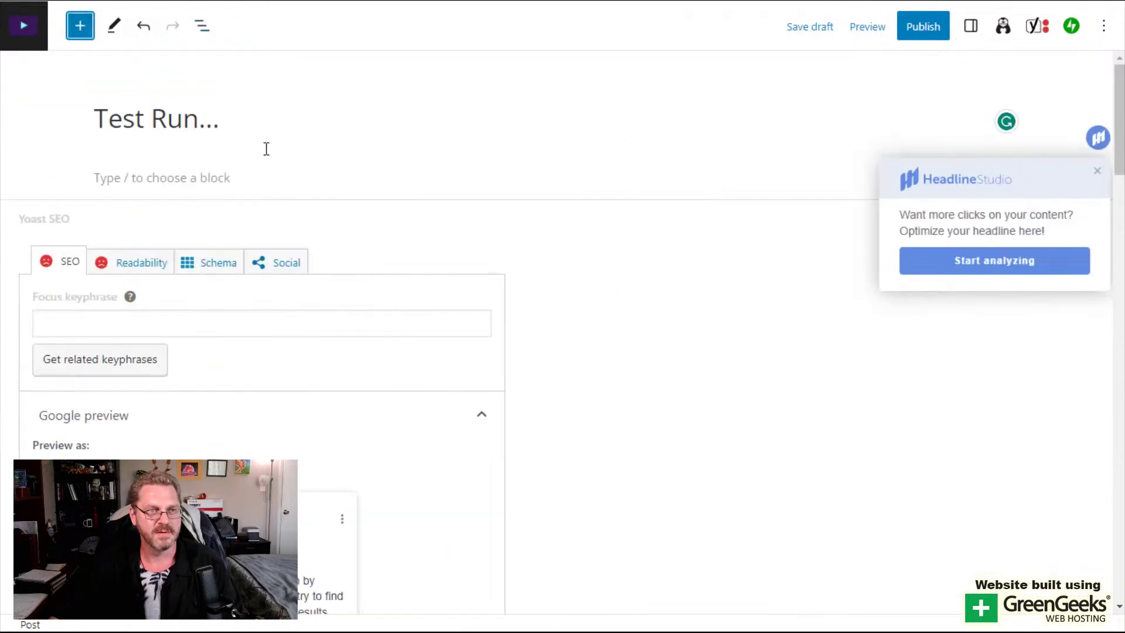
{"action": "left_click", "coordinate": [340, 119]}
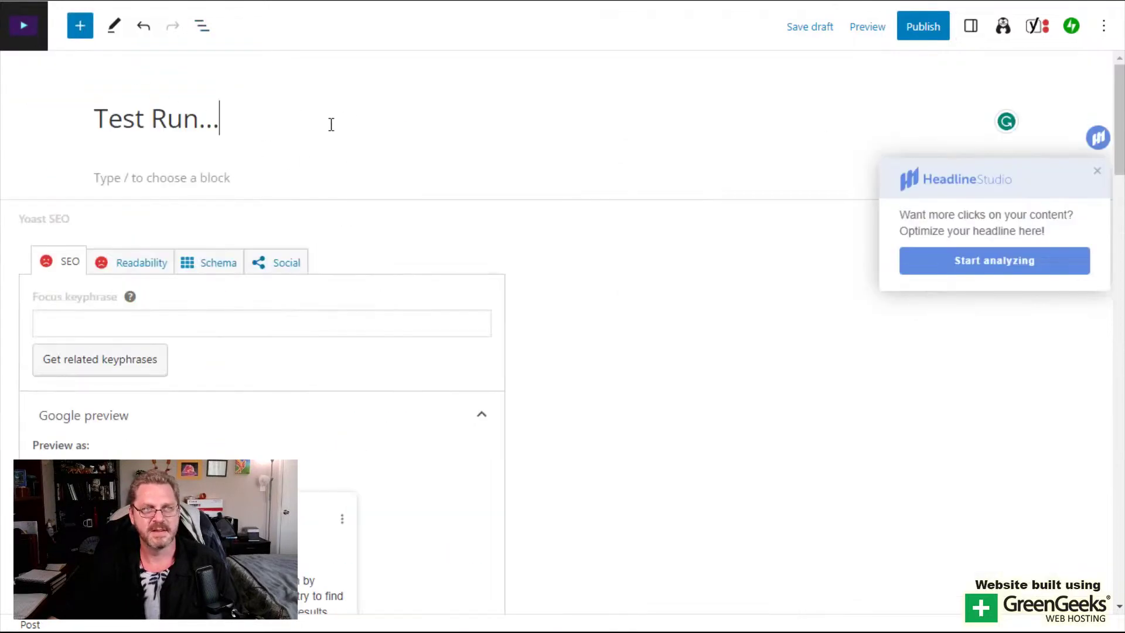
{"action": "left_click", "coordinate": [1096, 172]}
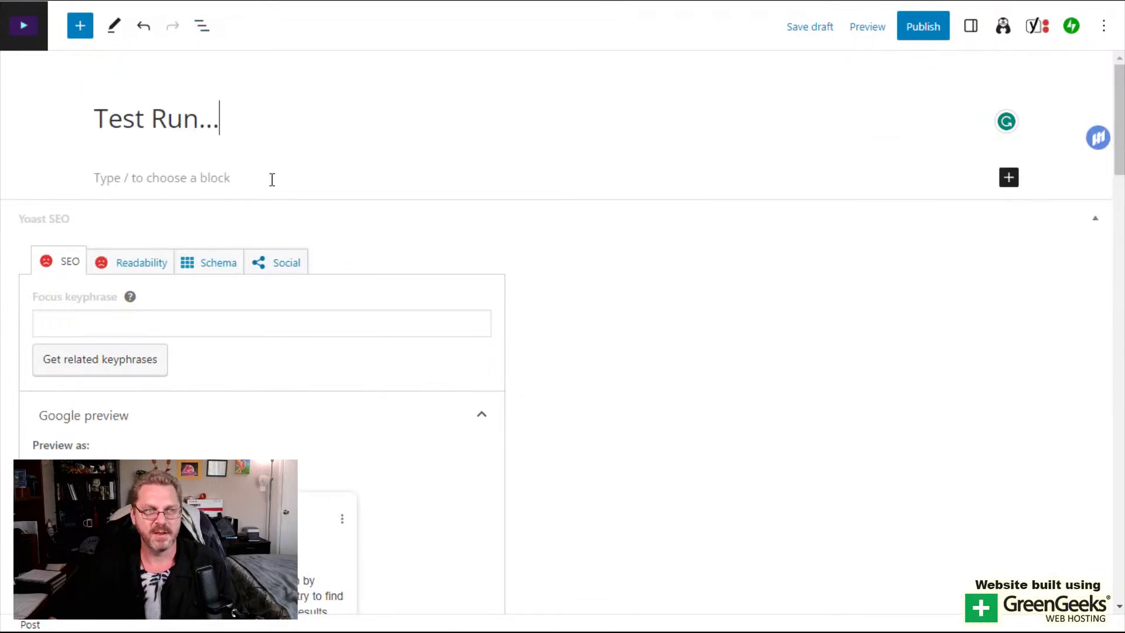
{"action": "left_click", "coordinate": [214, 177]}
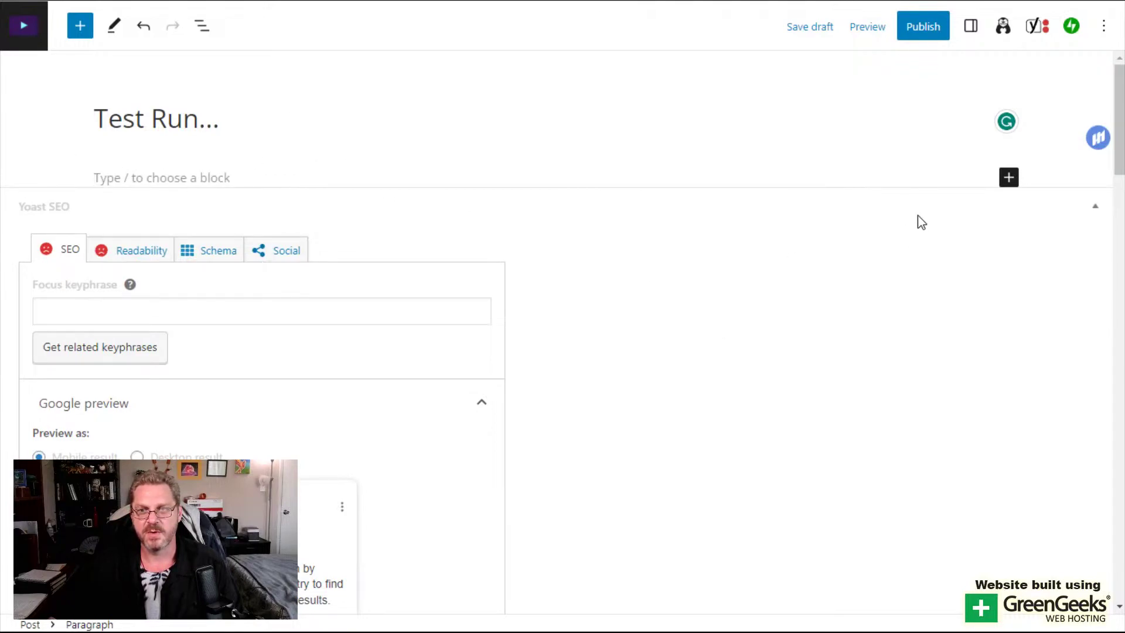
Show the post settings and look through the categories available for the post
{"action": "left_click", "coordinate": [971, 29]}
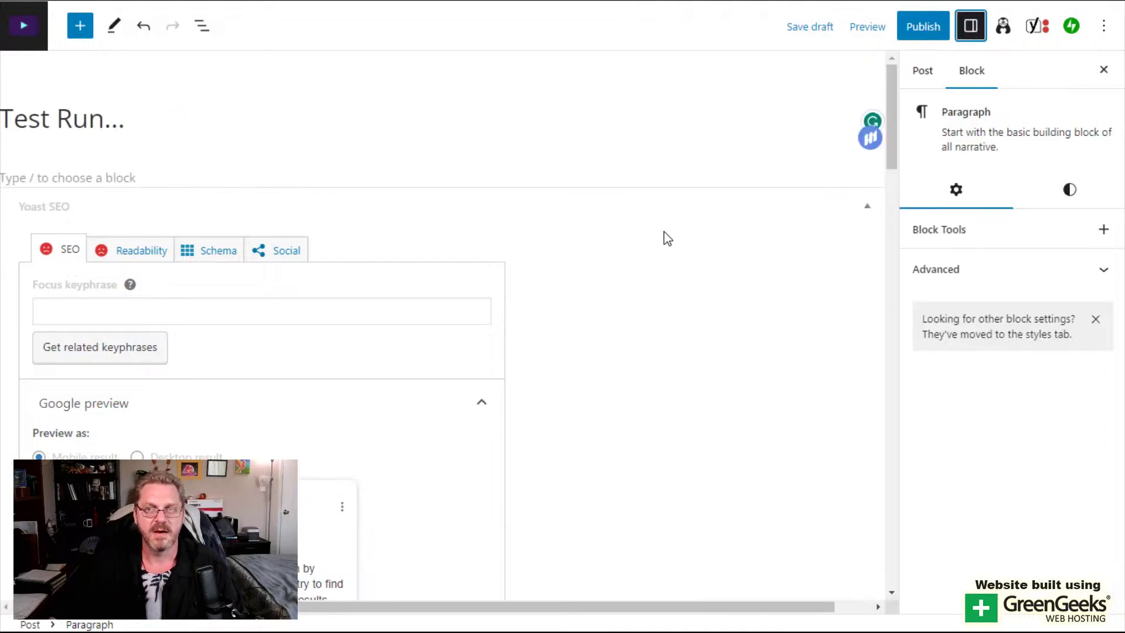
{"action": "left_click", "coordinate": [924, 79]}
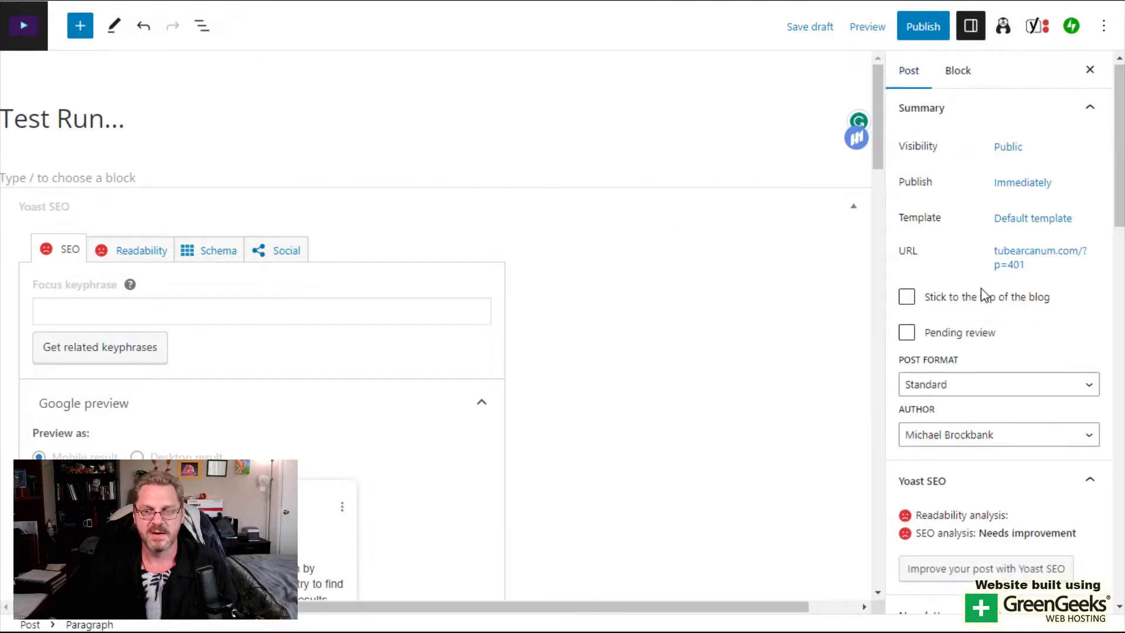
{"action": "scroll", "coordinate": [984, 287], "scroll_direction": "down", "scroll_amount": 5}
{"action": "scroll", "coordinate": [977, 293], "scroll_direction": "down", "scroll_amount": 3}
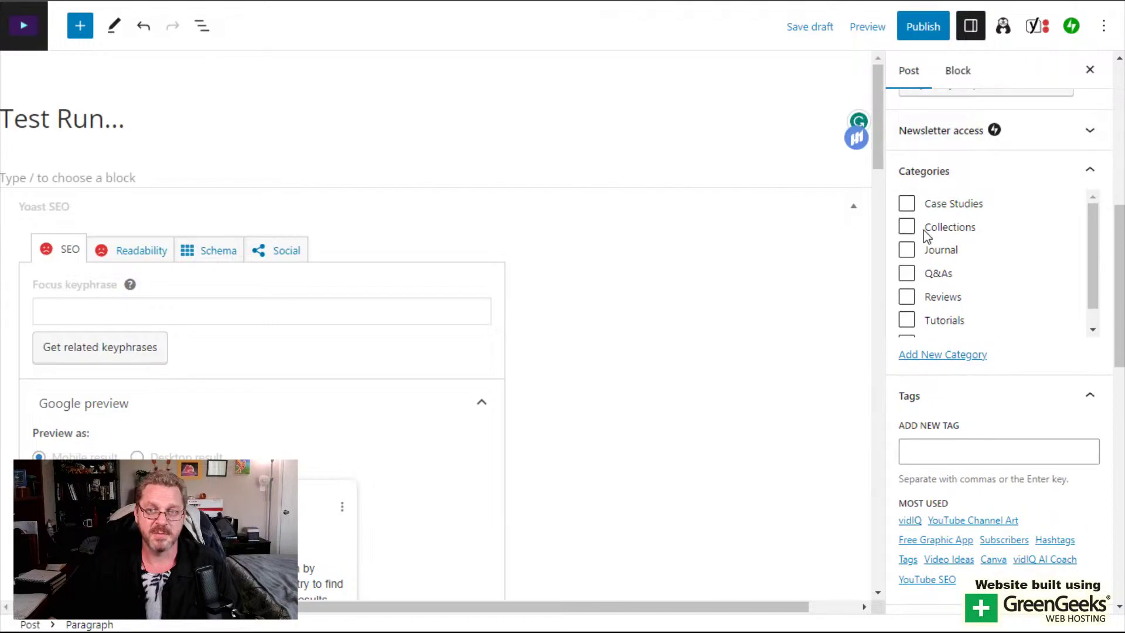
{"action": "scroll", "coordinate": [941, 320], "scroll_direction": "down", "scroll_amount": 2}
{"action": "scroll", "coordinate": [952, 302], "scroll_direction": "up", "scroll_amount": 2}
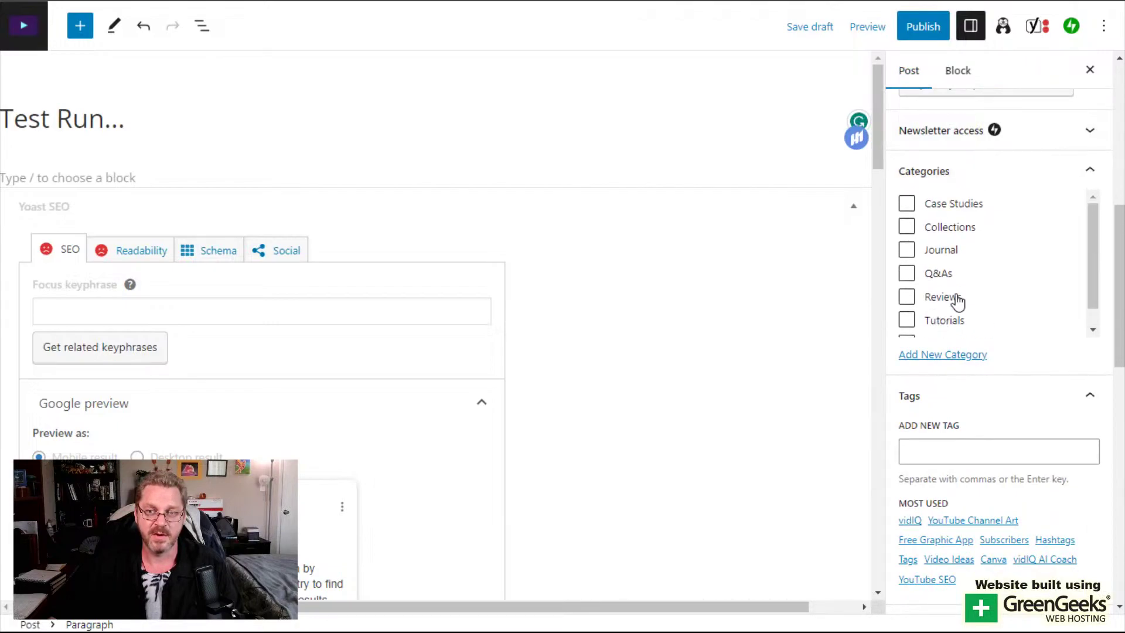
Open the post's new category form, examine its name and parent category fields, and collapse the Yoast SEO box
{"action": "left_click", "coordinate": [946, 356]}
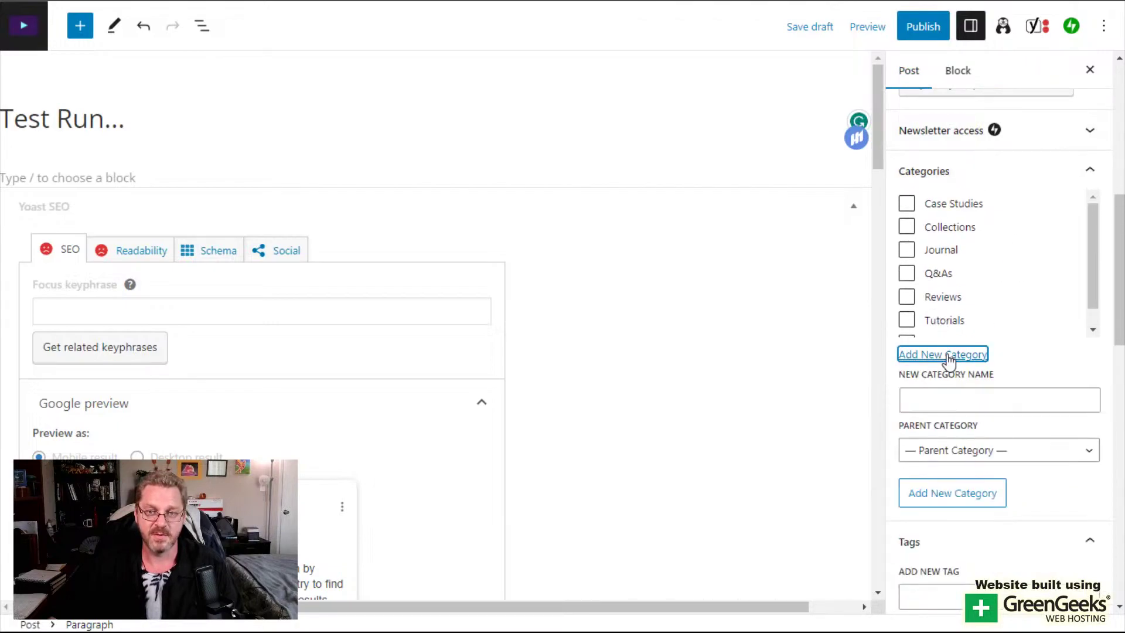
{"action": "scroll", "coordinate": [949, 360], "scroll_direction": "down", "scroll_amount": 1}
{"action": "scroll", "coordinate": [949, 360], "scroll_direction": "down", "scroll_amount": 1}
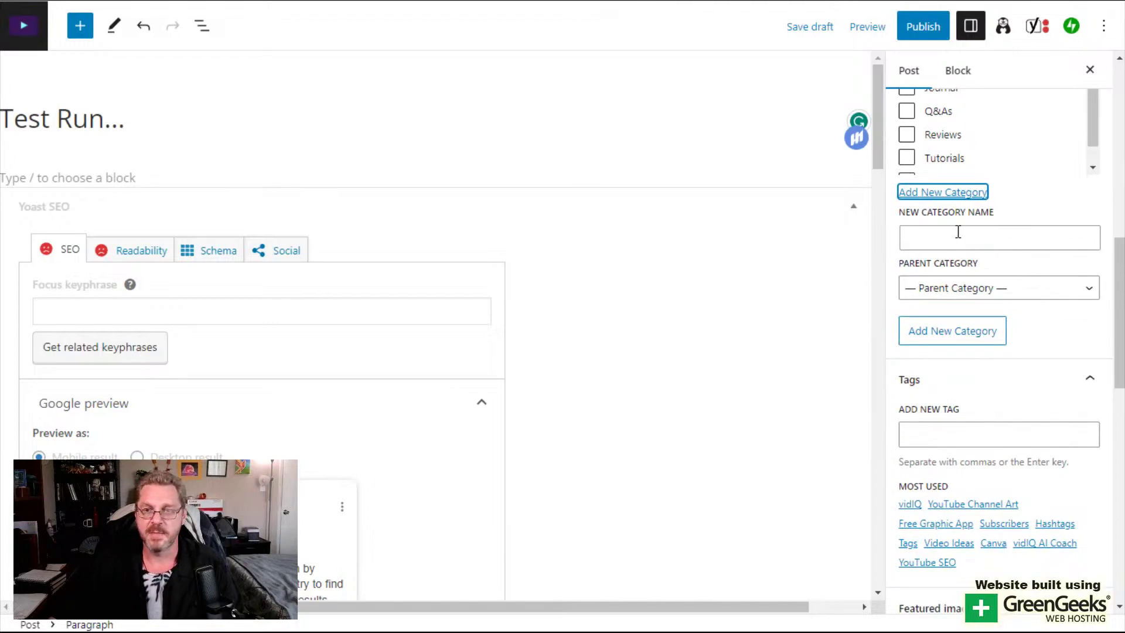
{"action": "left_click", "coordinate": [958, 233]}
{"action": "left_click", "coordinate": [804, 205]}
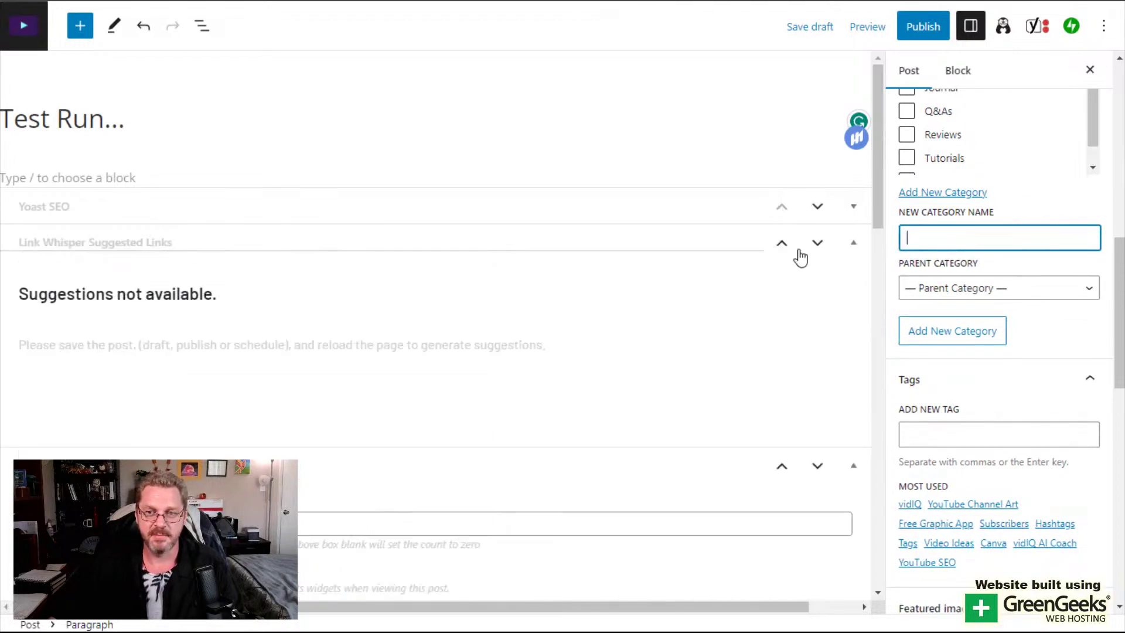
{"action": "left_click", "coordinate": [1009, 296]}
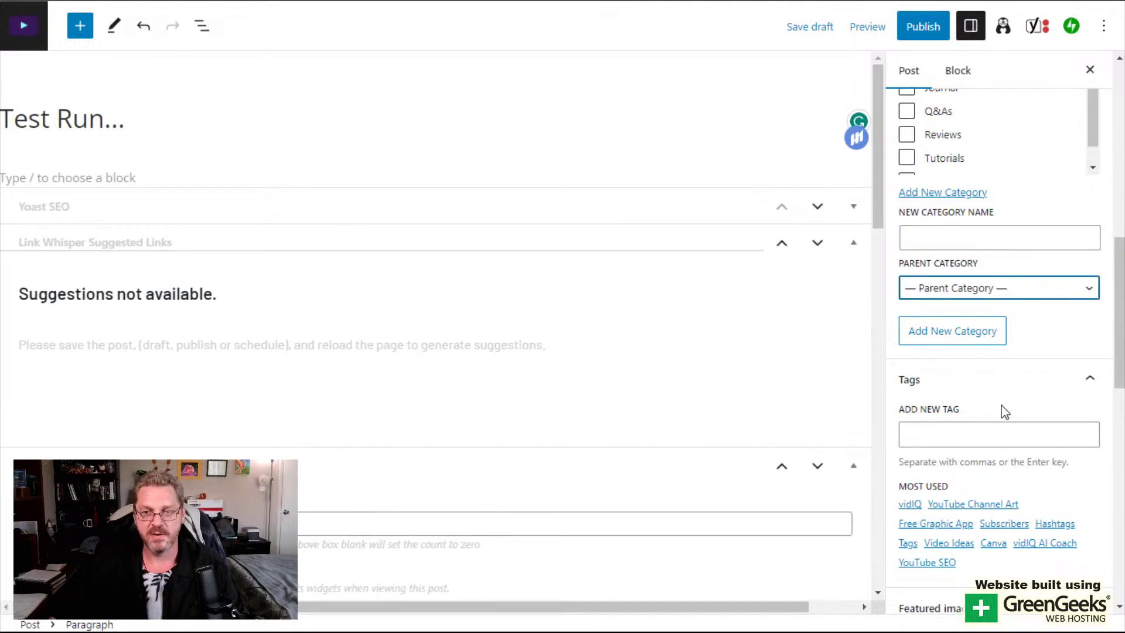
{"action": "left_click", "coordinate": [979, 232]}
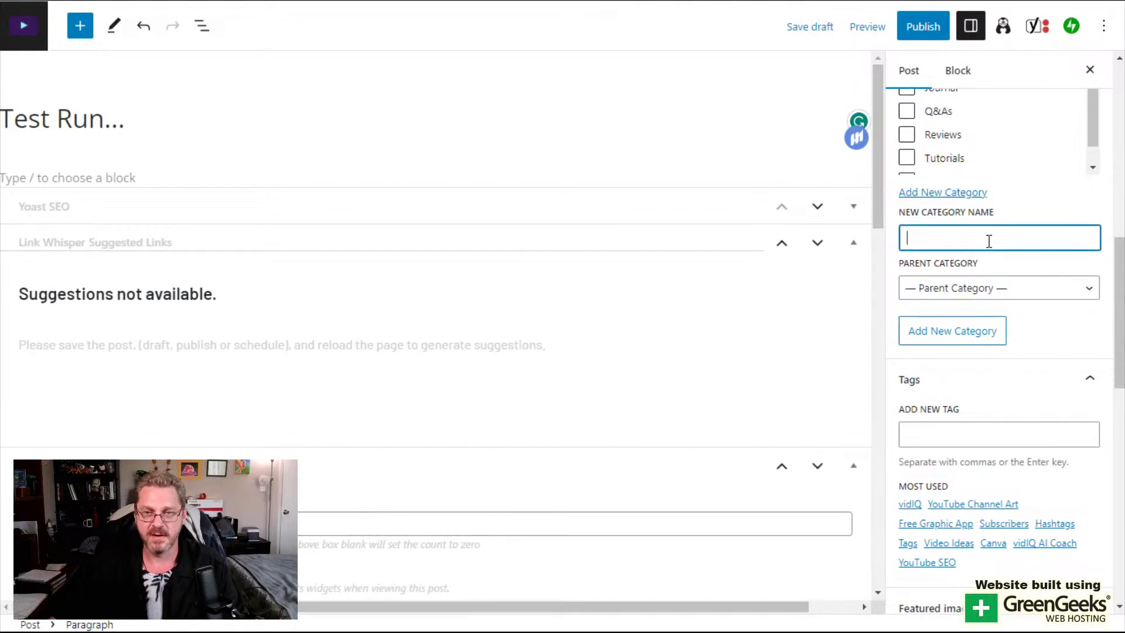
{"action": "scroll", "coordinate": [989, 240], "scroll_direction": "up", "scroll_amount": 3}
{"action": "scroll", "coordinate": [989, 241], "scroll_direction": "down", "scroll_amount": 1}
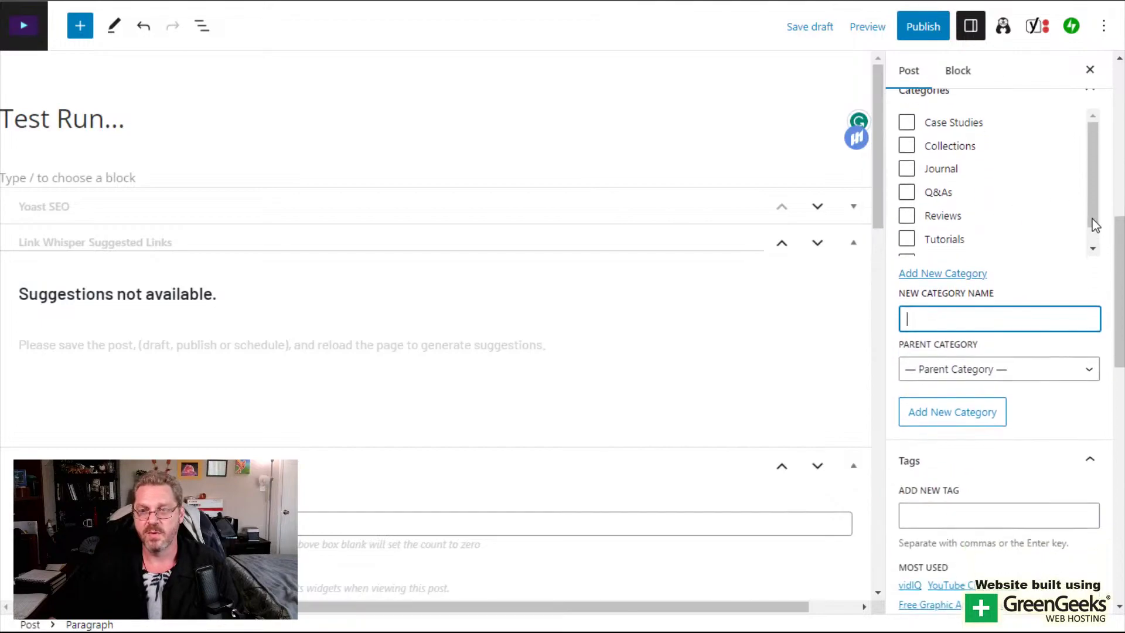
{"action": "left_click", "coordinate": [1089, 199]}
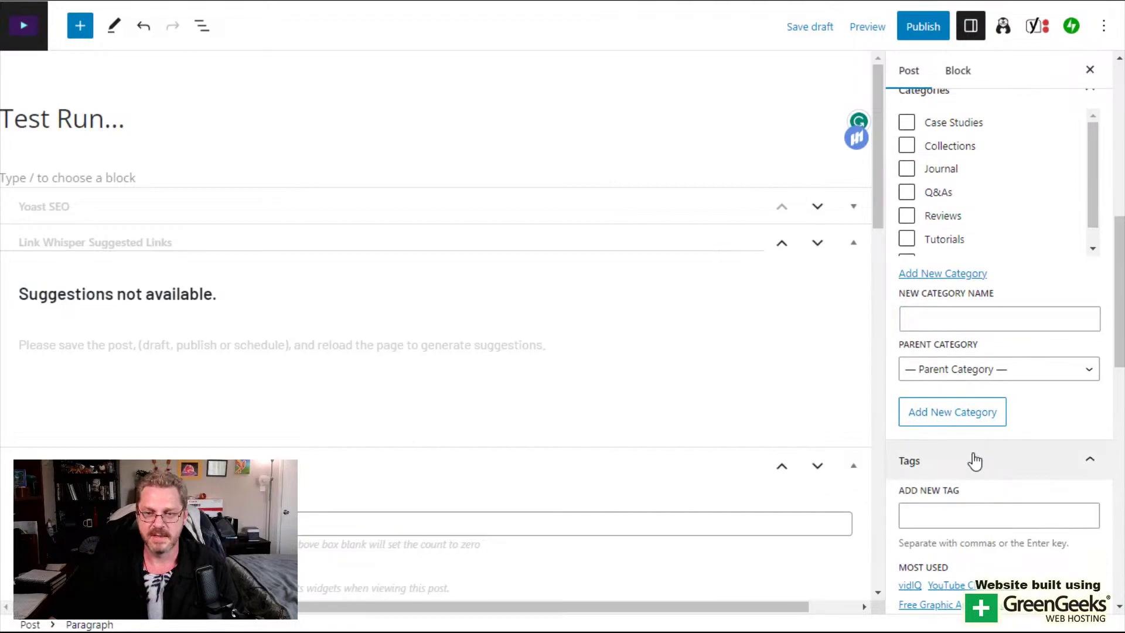
Add the existing "vidIQ AI Coach" tag to the post and remove it again
{"action": "scroll", "coordinate": [976, 457], "scroll_direction": "down", "scroll_amount": 3}
{"action": "left_click", "coordinate": [964, 354]}
{"action": "scroll", "coordinate": [964, 355], "scroll_direction": "down", "scroll_amount": 4}
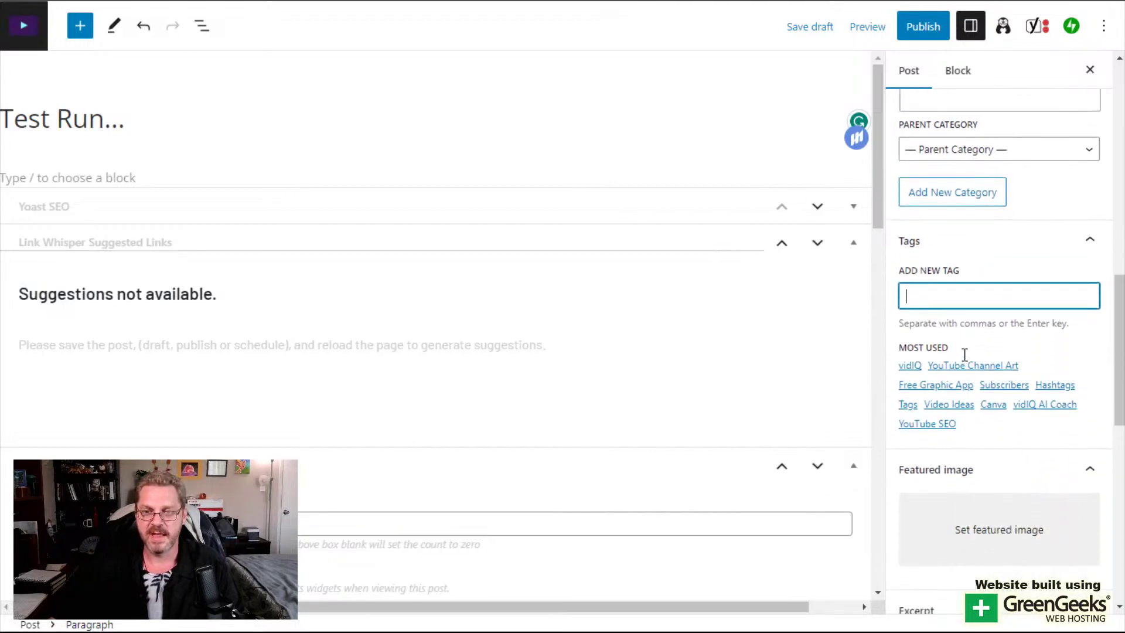
{"action": "scroll", "coordinate": [934, 118], "scroll_direction": "up", "scroll_amount": 1}
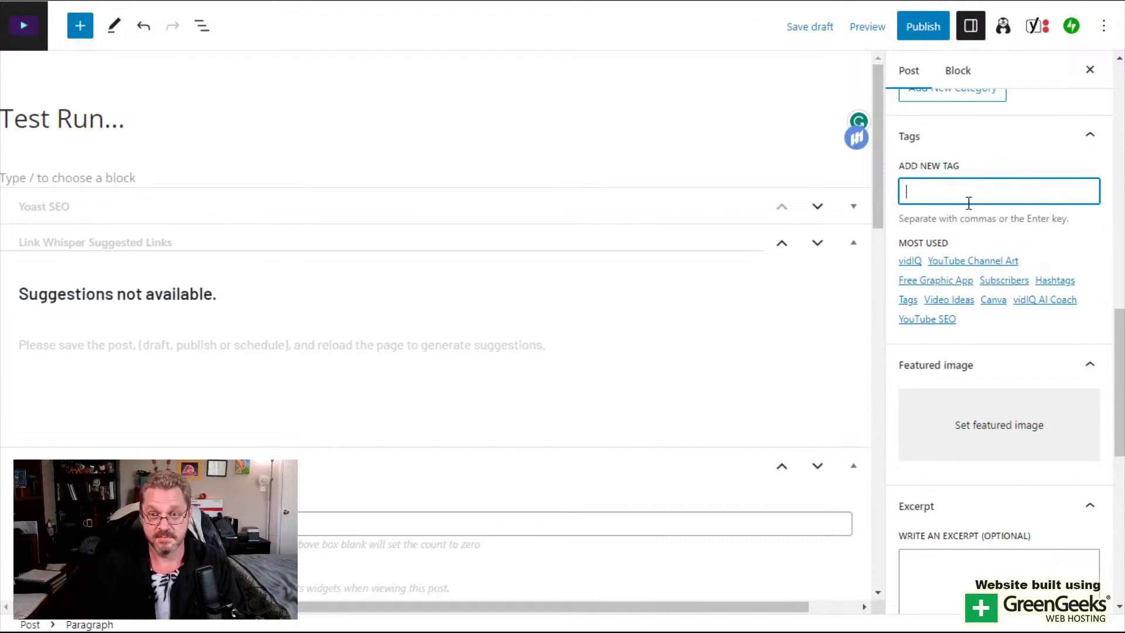
{"action": "type", "text": "id"}
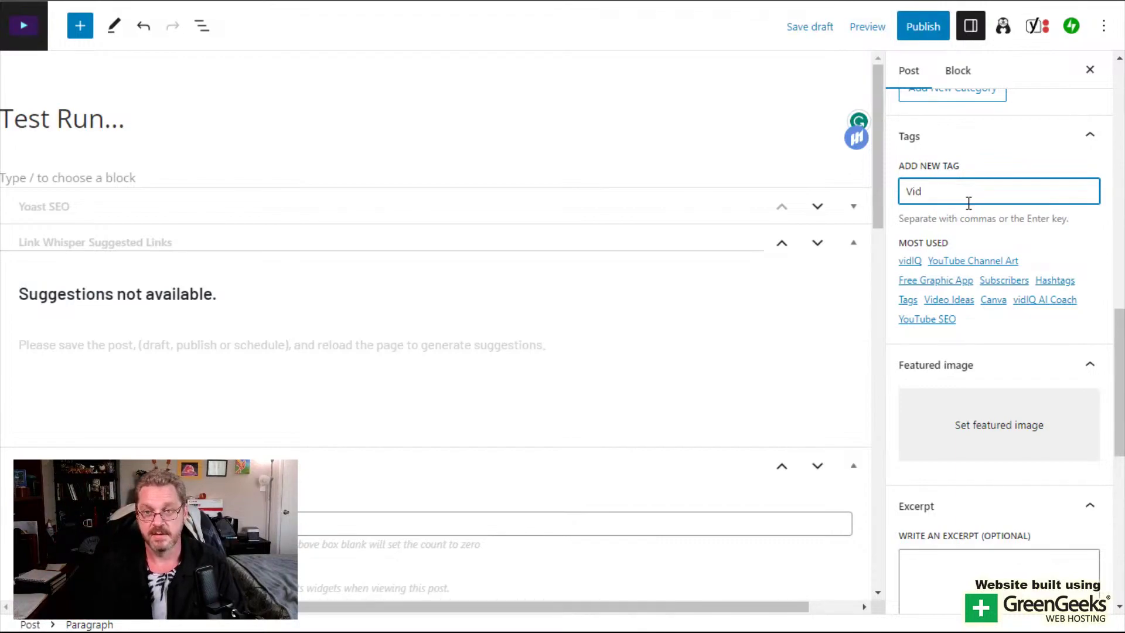
{"action": "key", "text": "BackSpace"}
{"action": "key", "text": "BackSpace"}
{"action": "key", "text": "BackSpace"}
{"action": "type", "text": "iv"}
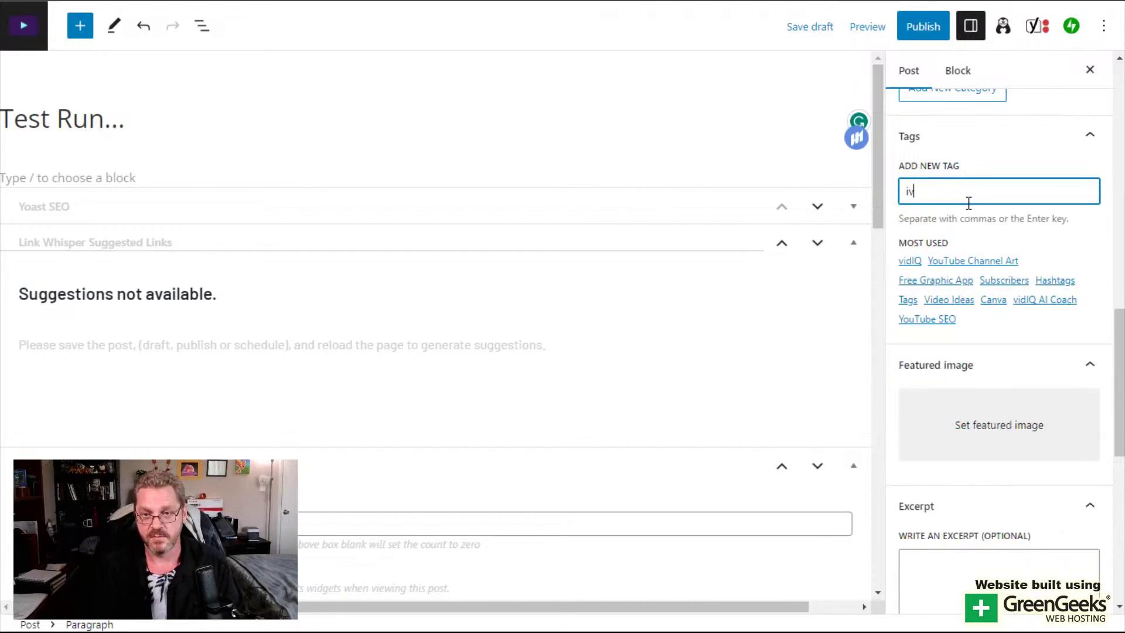
{"action": "key", "text": "BackSpace"}
{"action": "key", "text": "BackSpace"}
{"action": "type", "text": "vidIQ"}
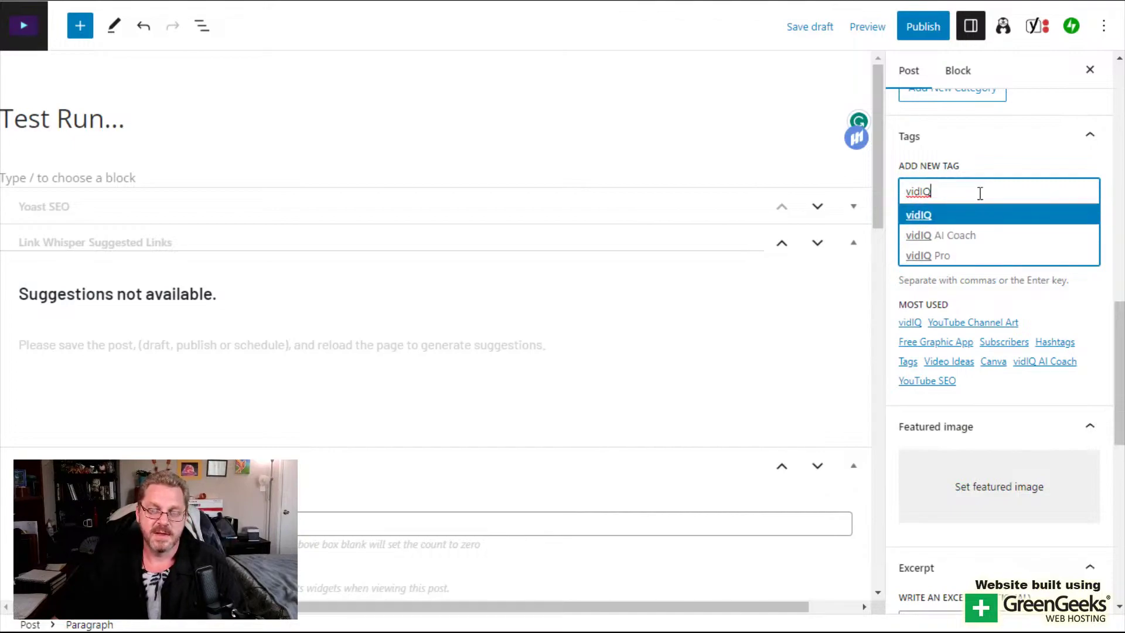
{"action": "key", "text": "Down"}
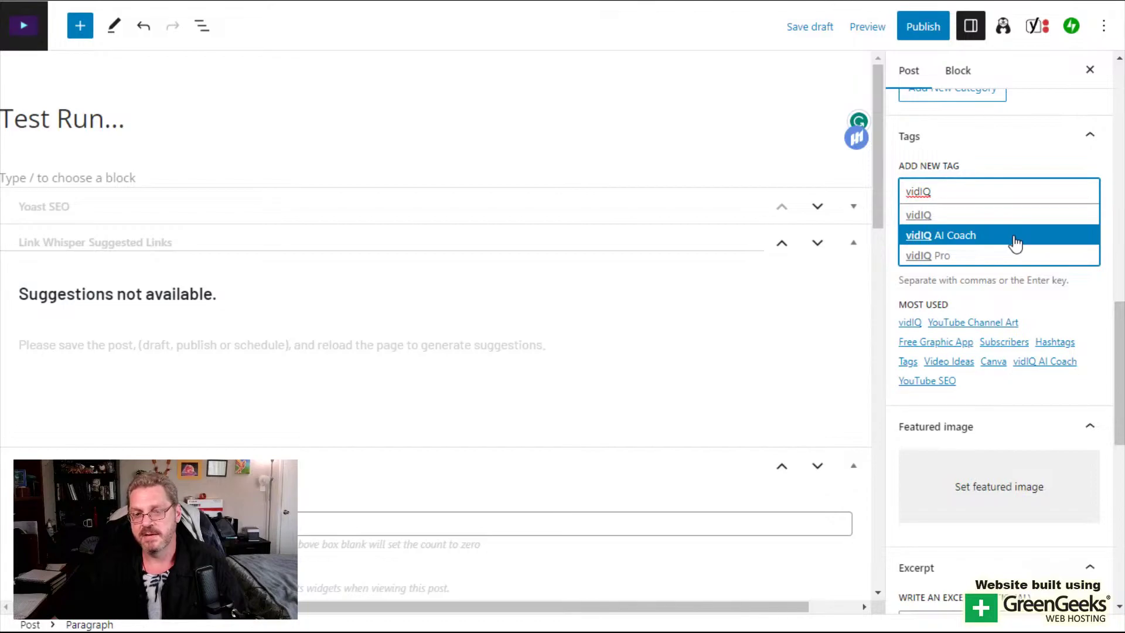
{"action": "left_click", "coordinate": [1015, 236]}
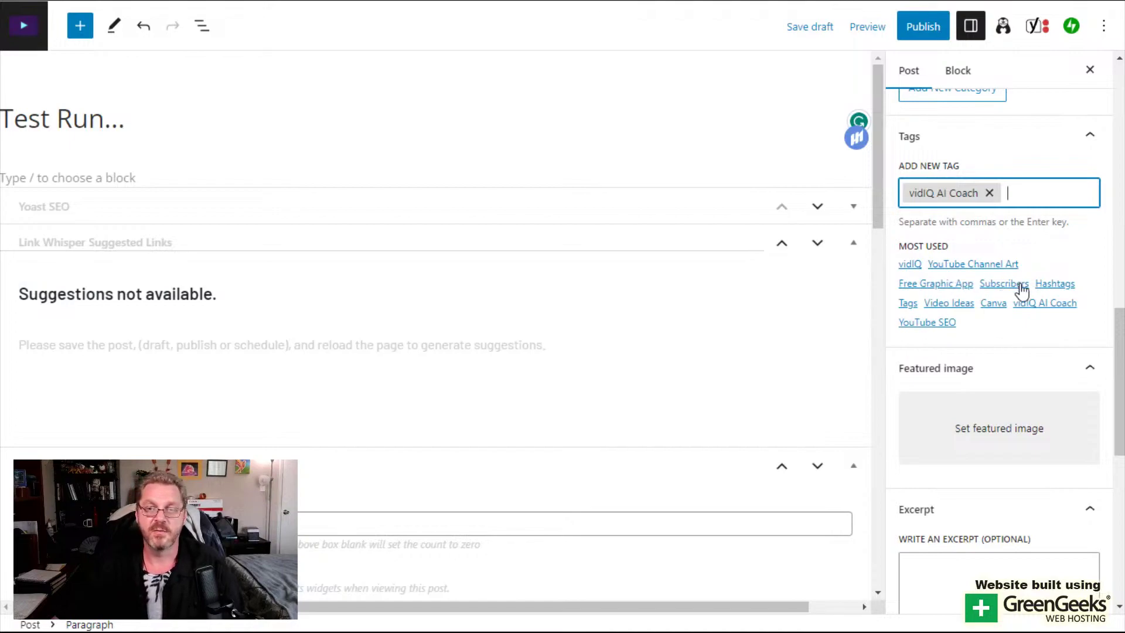
{"action": "left_click", "coordinate": [988, 193]}
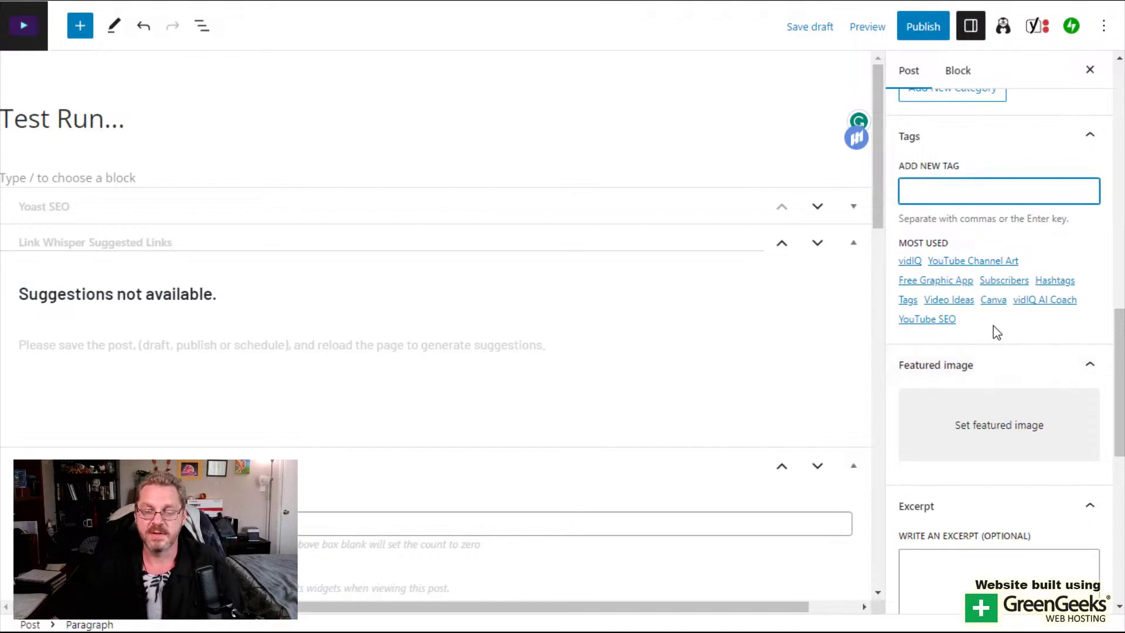
Try assigning the Case Studies and Collections categories to the post, and clear both selections
{"action": "scroll", "coordinate": [997, 327], "scroll_direction": "up", "scroll_amount": 3}
{"action": "scroll", "coordinate": [998, 332], "scroll_direction": "up", "scroll_amount": 6}
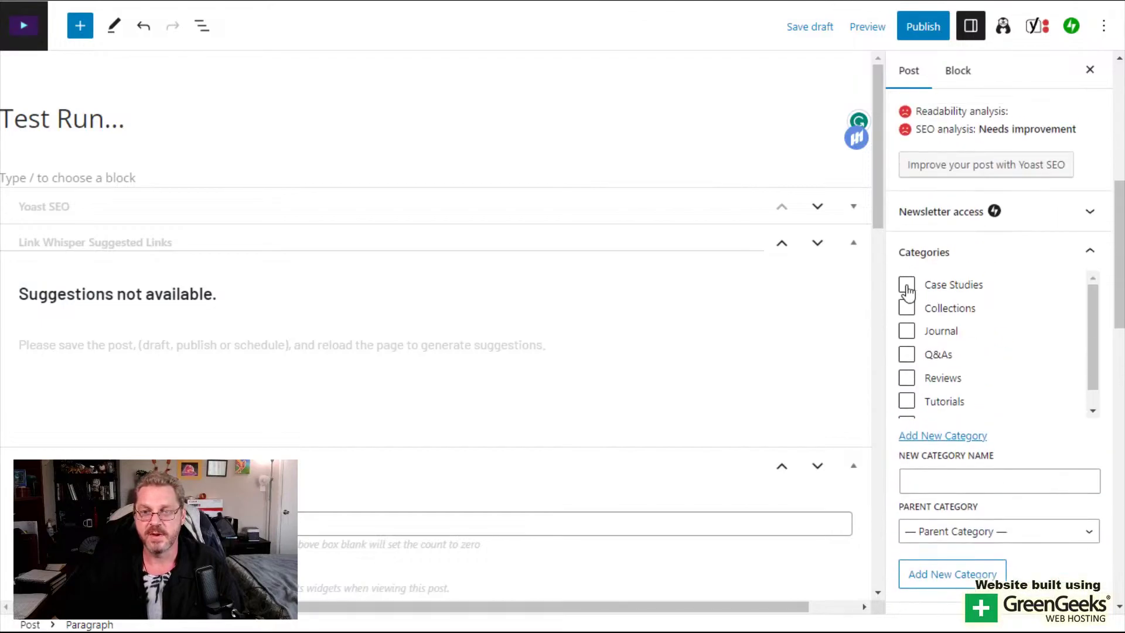
{"action": "left_click", "coordinate": [907, 284]}
{"action": "left_click", "coordinate": [906, 309]}
{"action": "left_click", "coordinate": [907, 285]}
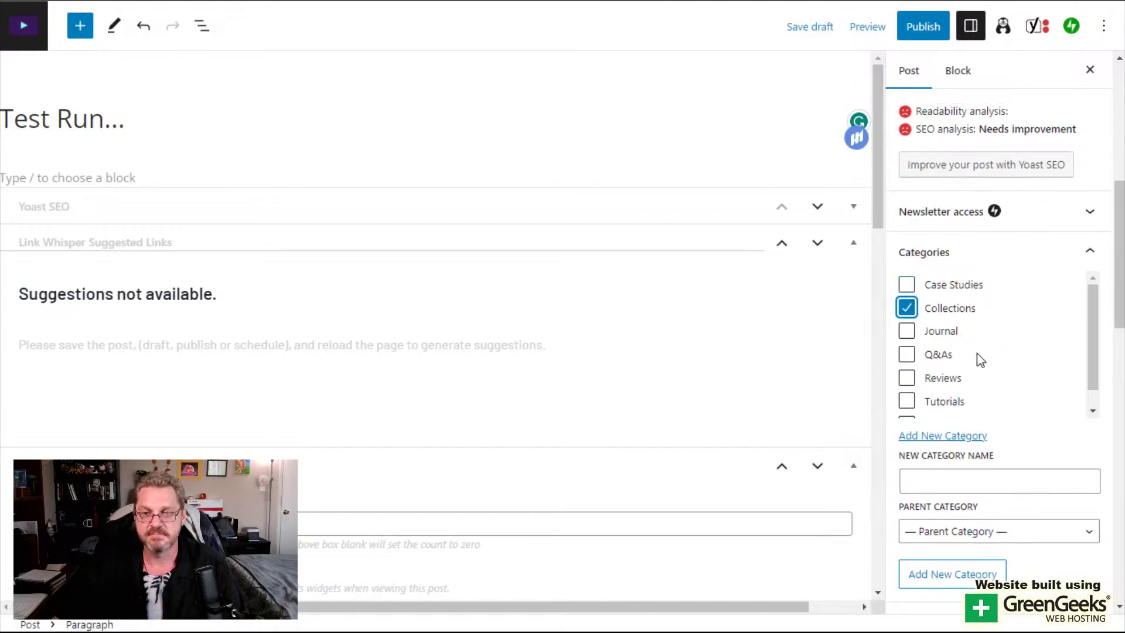
{"action": "scroll", "coordinate": [1002, 363], "scroll_direction": "up", "scroll_amount": 8}
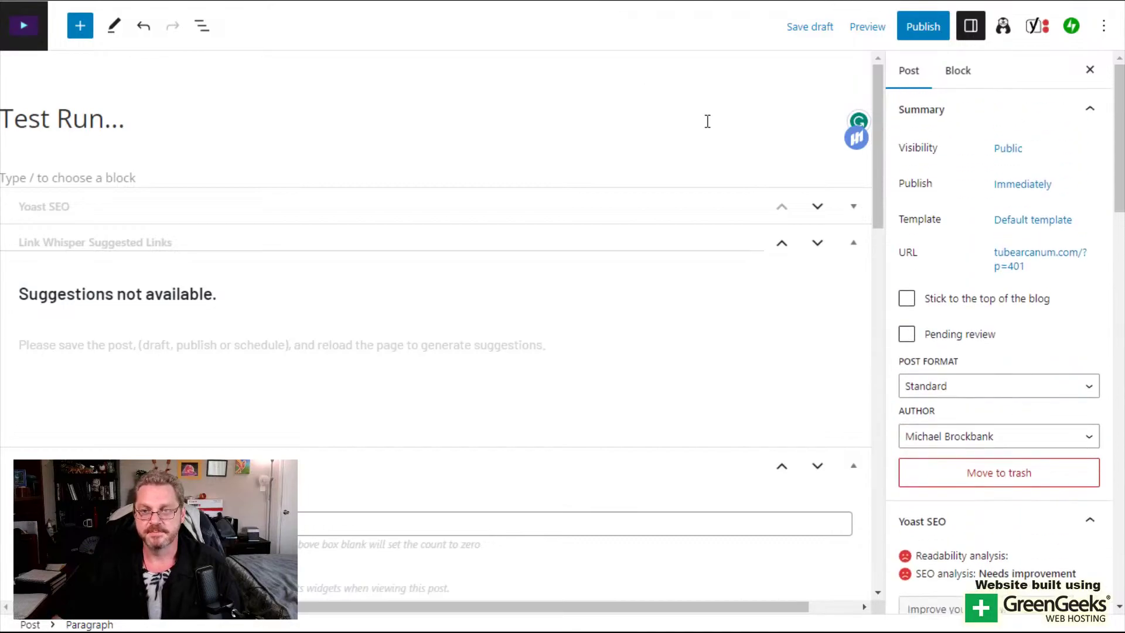
{"action": "scroll", "coordinate": [991, 377], "scroll_direction": "down", "scroll_amount": 3}
{"action": "scroll", "coordinate": [989, 380], "scroll_direction": "down", "scroll_amount": 5}
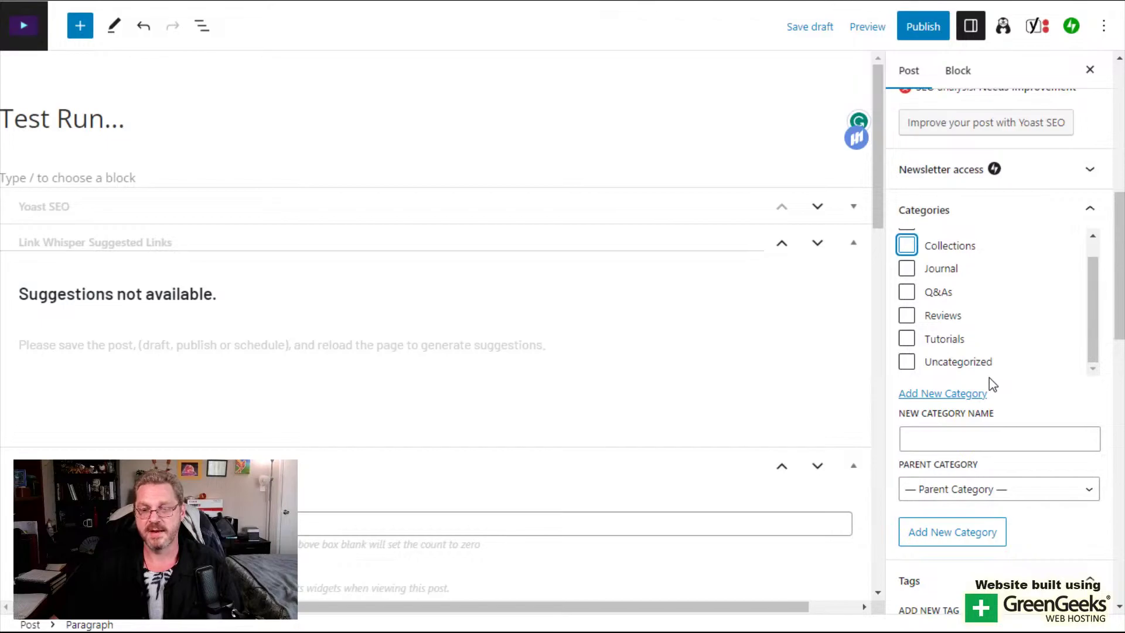
Add a new tag named "Snappa" to the post
{"action": "scroll", "coordinate": [989, 381], "scroll_direction": "up", "scroll_amount": 8}
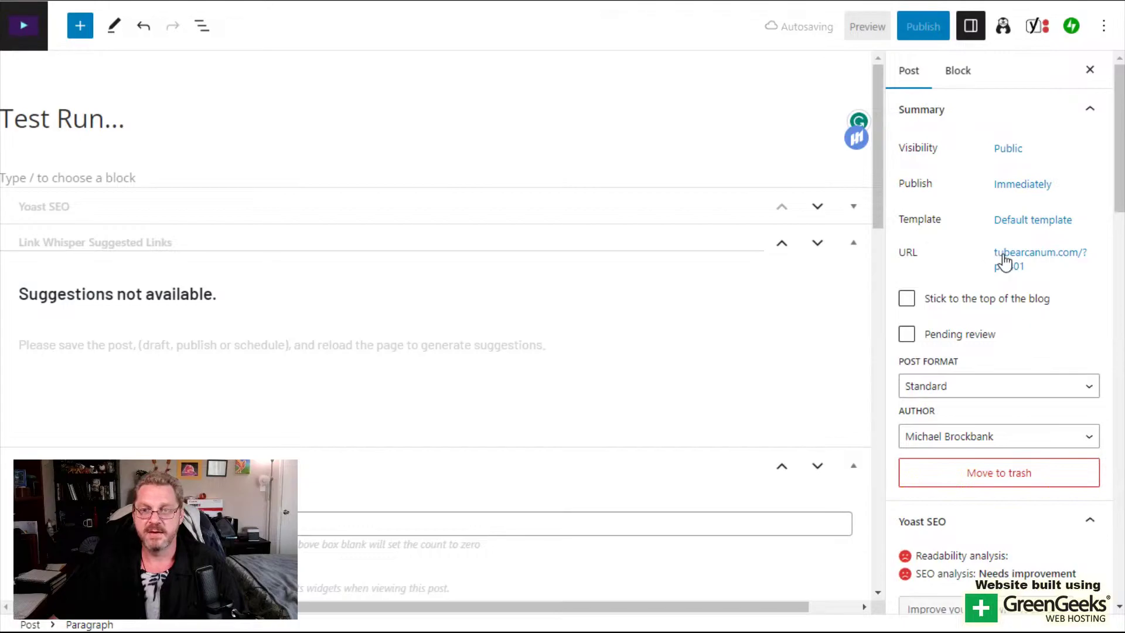
{"action": "scroll", "coordinate": [1007, 293], "scroll_direction": "down", "scroll_amount": 10}
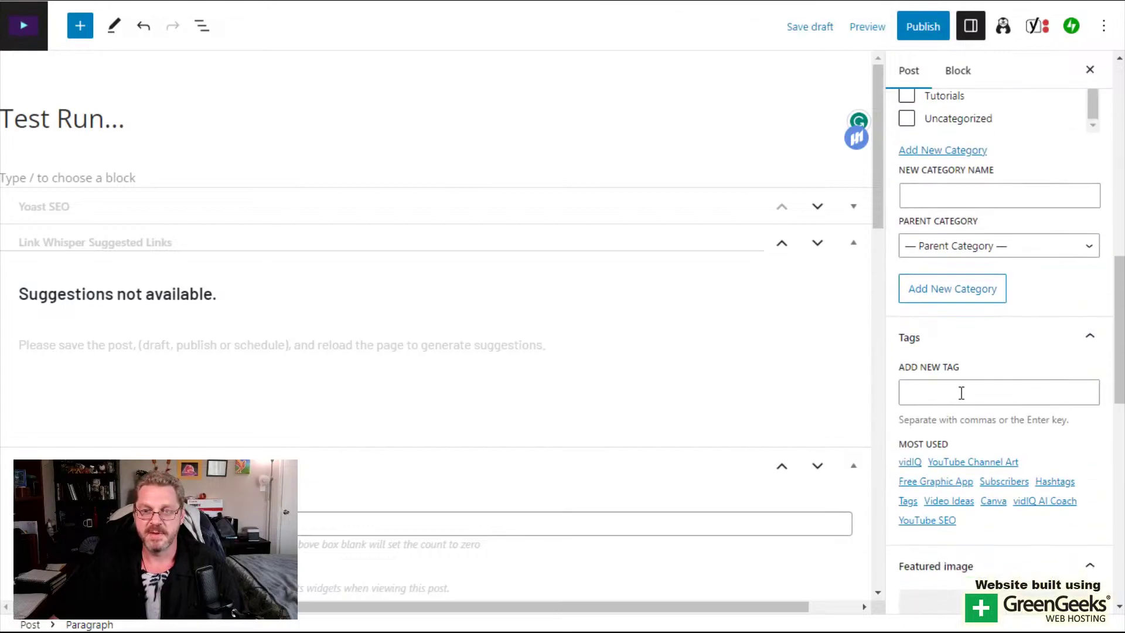
{"action": "left_click", "coordinate": [961, 393]}
{"action": "type", "text": "Snappa"}
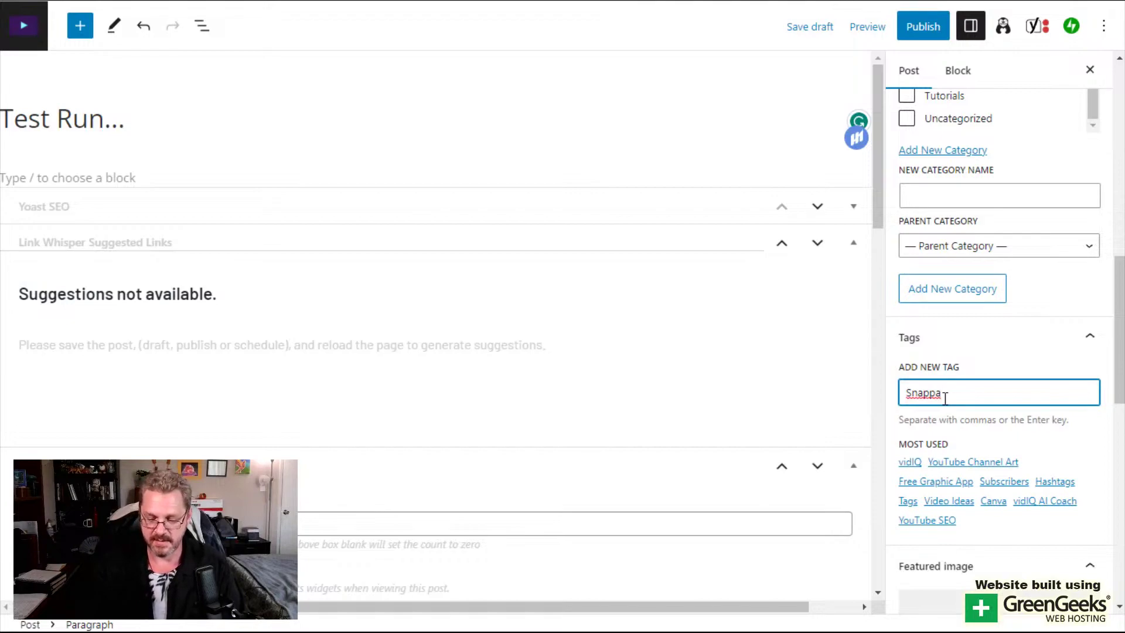
{"action": "key", "text": "Return"}
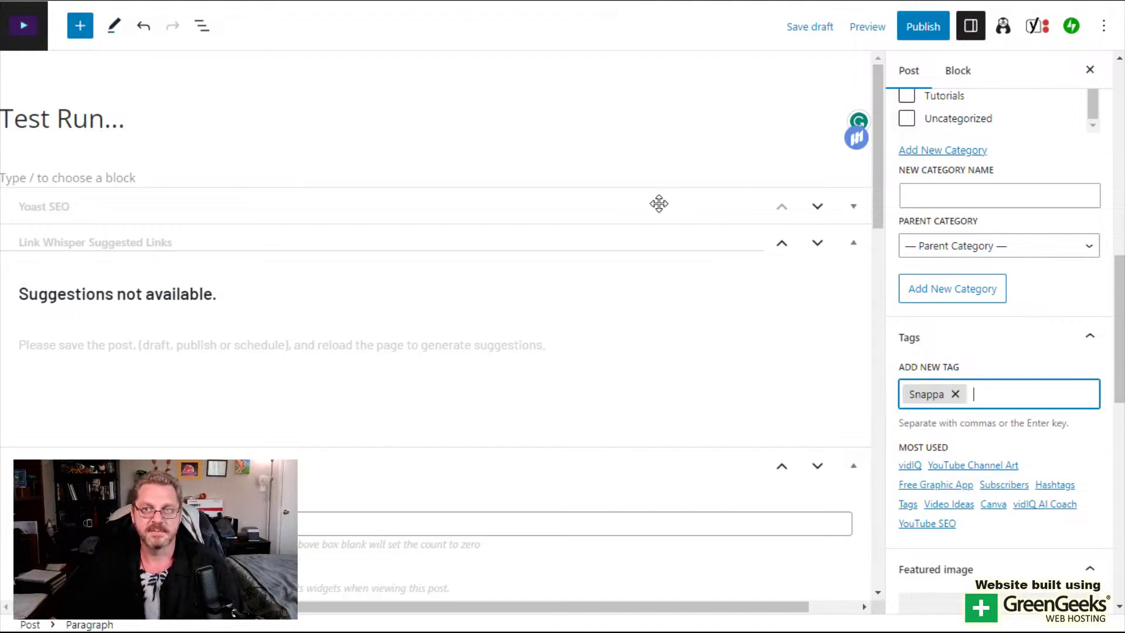
Return to the list of all posts and move the "Test Run..." draft to the trash
{"action": "left_click", "coordinate": [26, 34]}
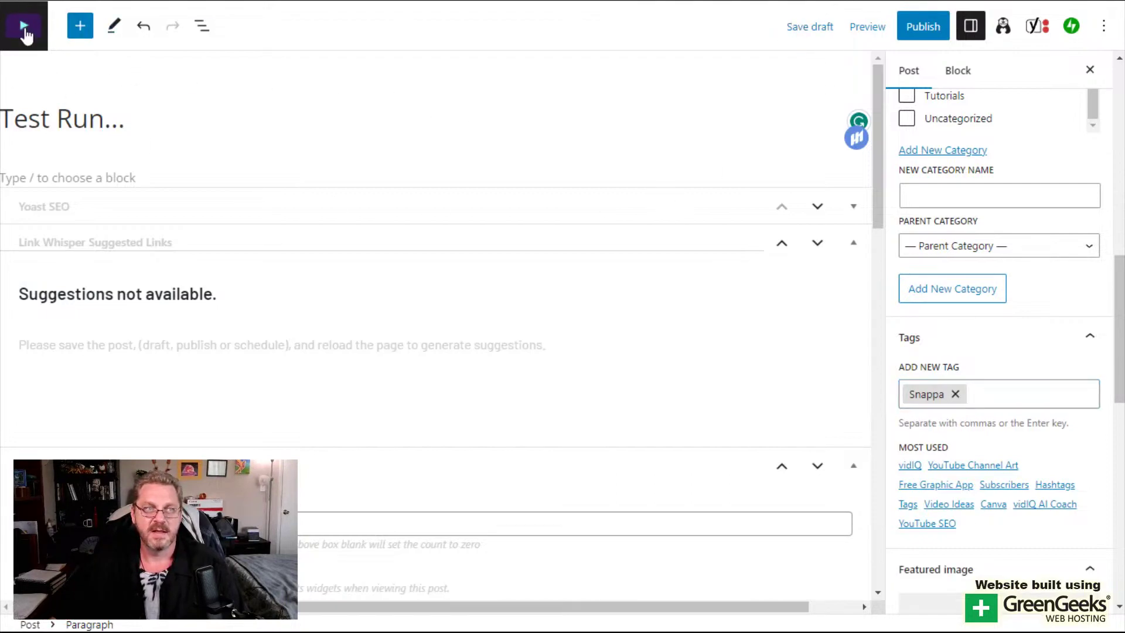
{"action": "key", "text": "shift+Tab"}
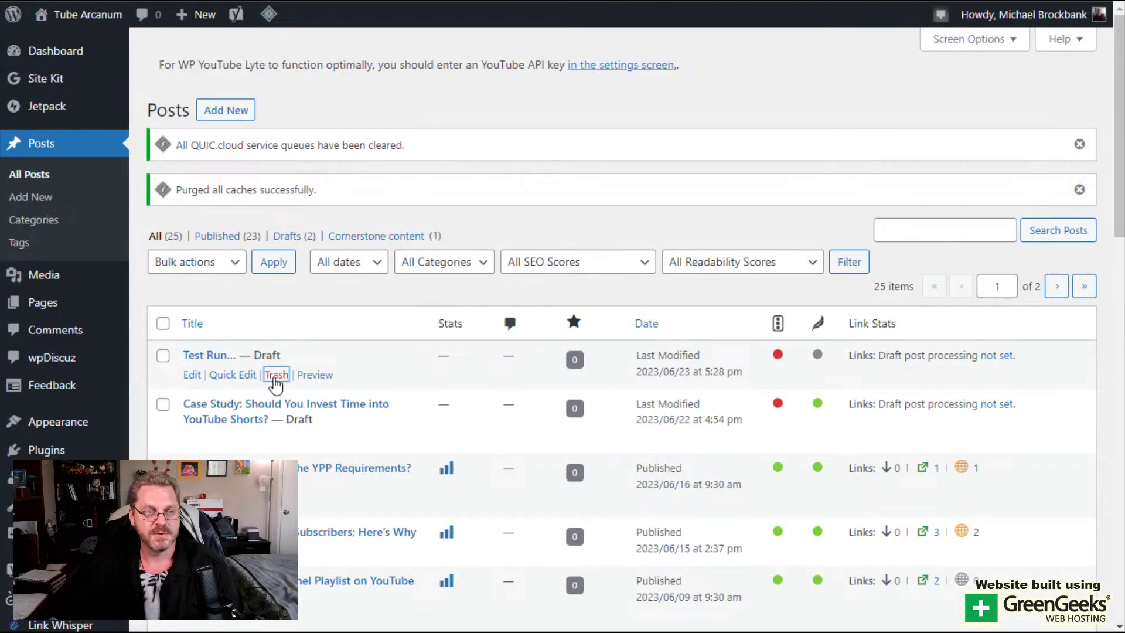
{"action": "left_click", "coordinate": [276, 375]}
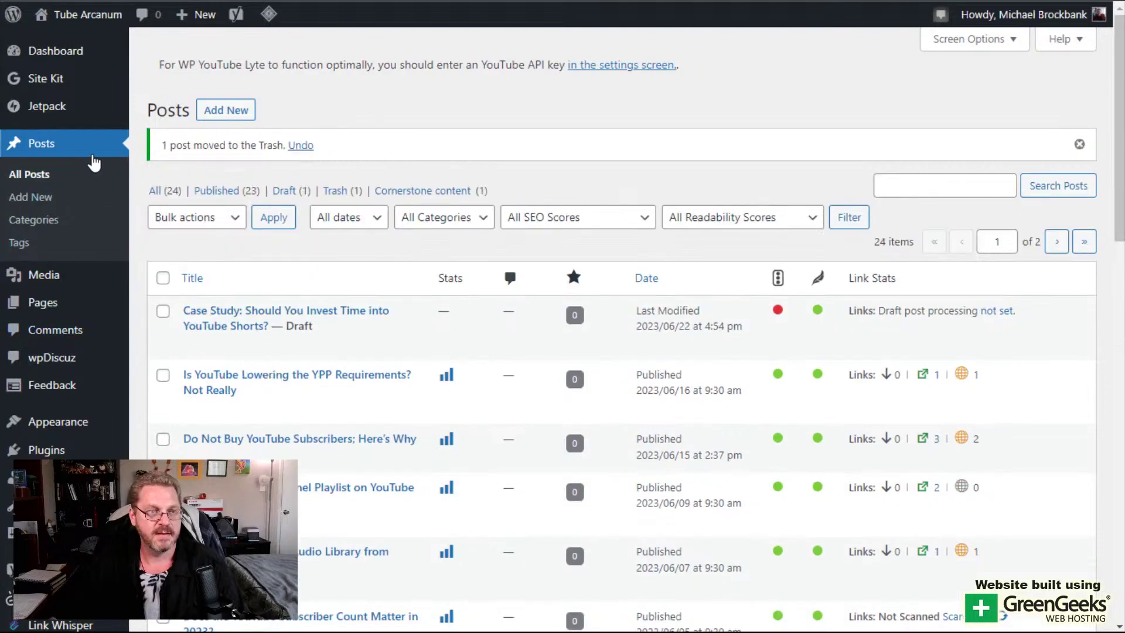
Open the list of all tags and look for the "Snappa" tag and its post count
{"action": "left_click", "coordinate": [34, 243]}
{"action": "scroll", "coordinate": [672, 238], "scroll_direction": "down", "scroll_amount": 15}
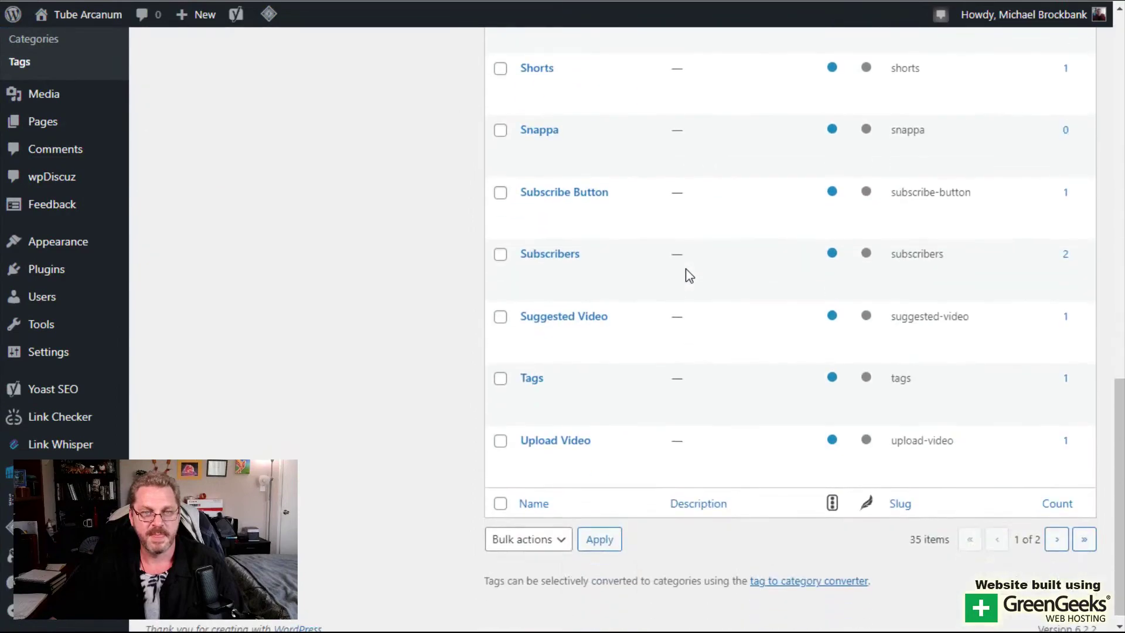
{"action": "scroll", "coordinate": [689, 275], "scroll_direction": "up", "scroll_amount": 4}
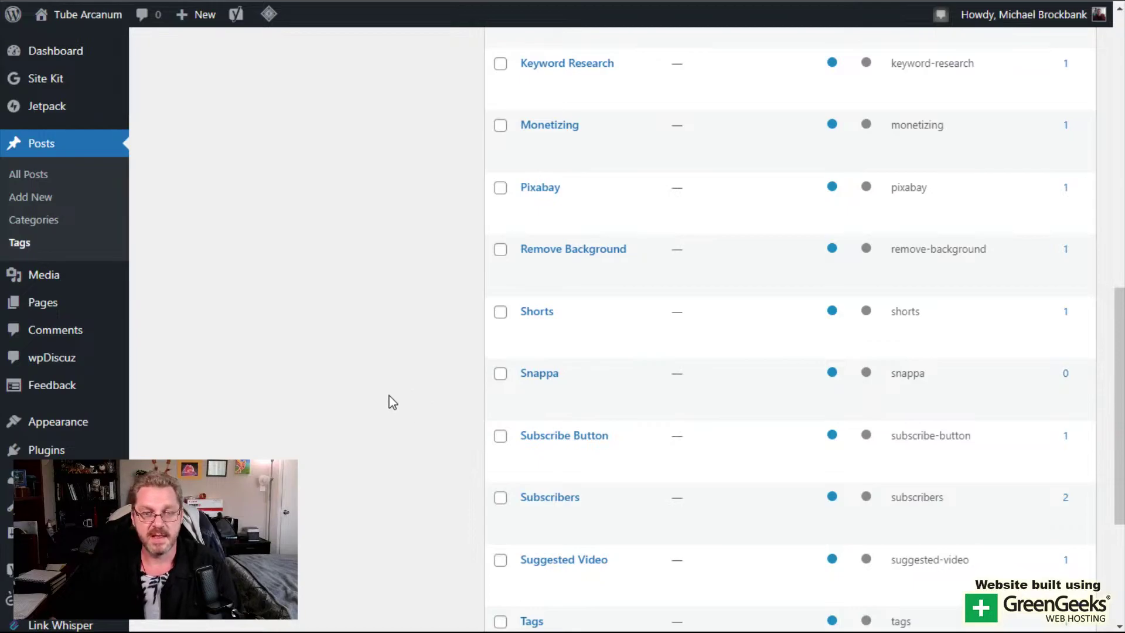
{"action": "scroll", "coordinate": [389, 396], "scroll_direction": "up", "scroll_amount": 10}
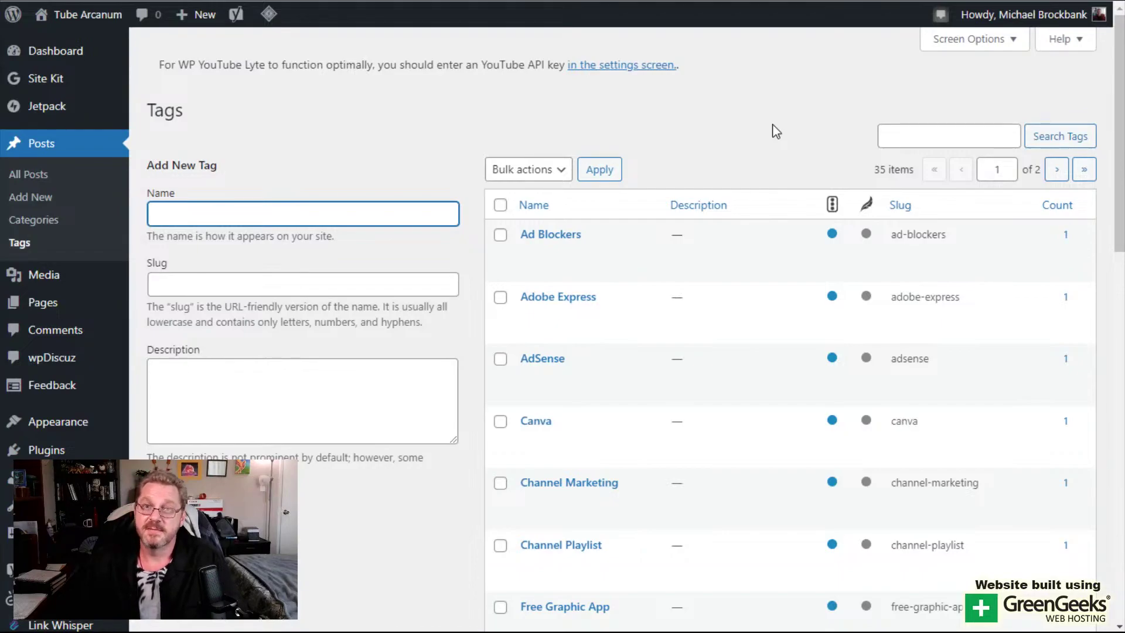
{"action": "mouse_move", "coordinate": [592, 236]}
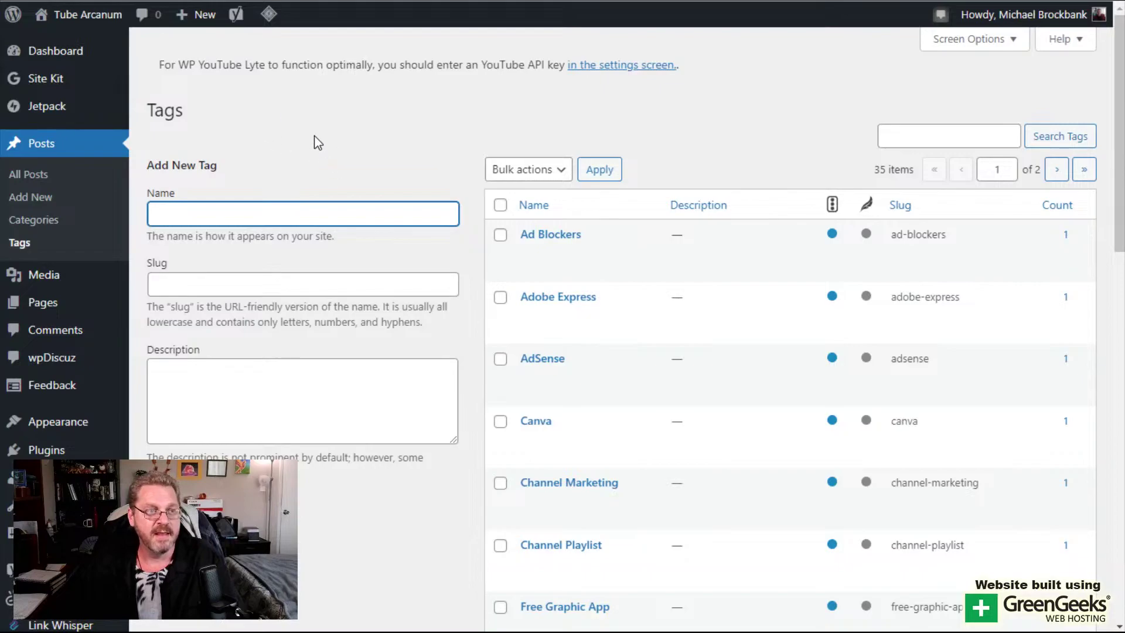
Open the post "How to Easily Upload a Video to Your YouTube Channel" from the second page of all posts
{"action": "left_click", "coordinate": [52, 148]}
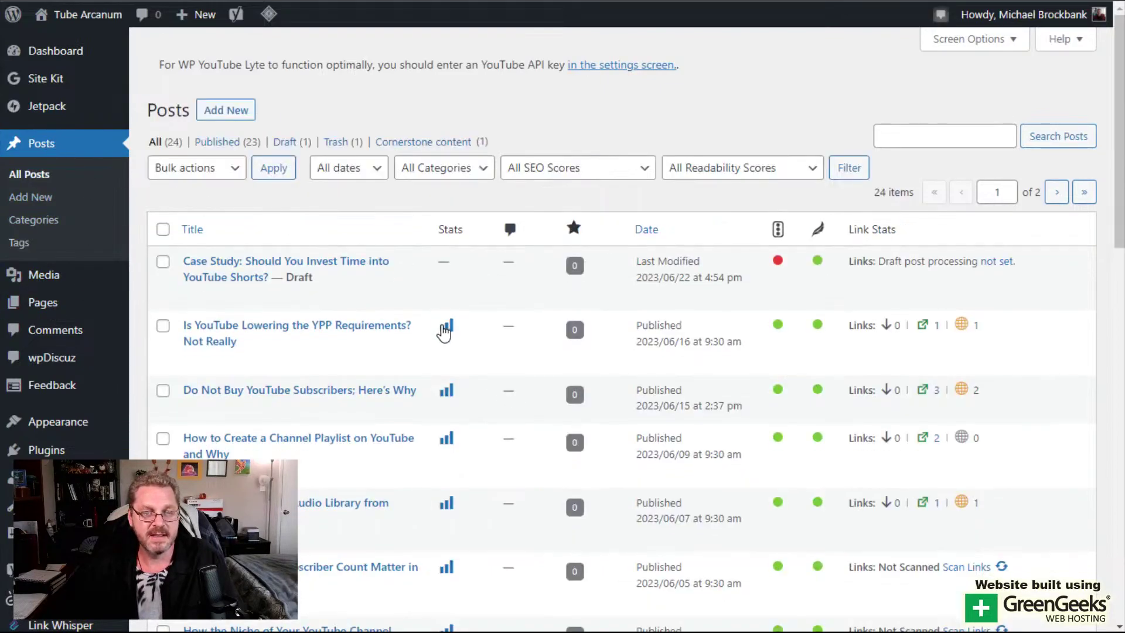
{"action": "scroll", "coordinate": [444, 333], "scroll_direction": "down", "scroll_amount": 15}
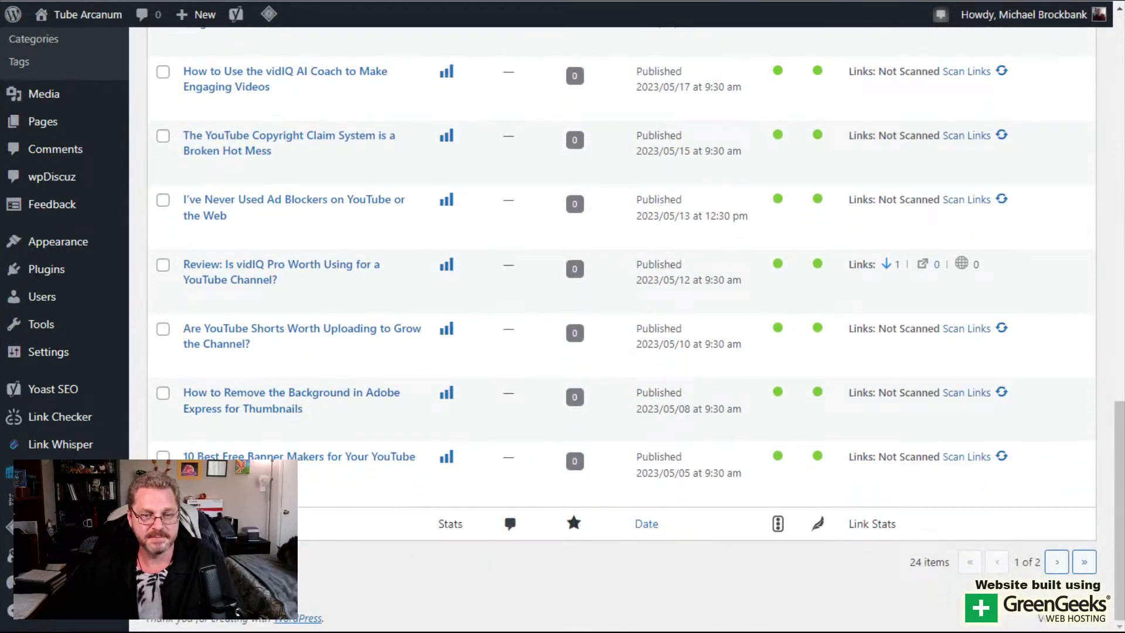
{"action": "left_click", "coordinate": [1057, 562]}
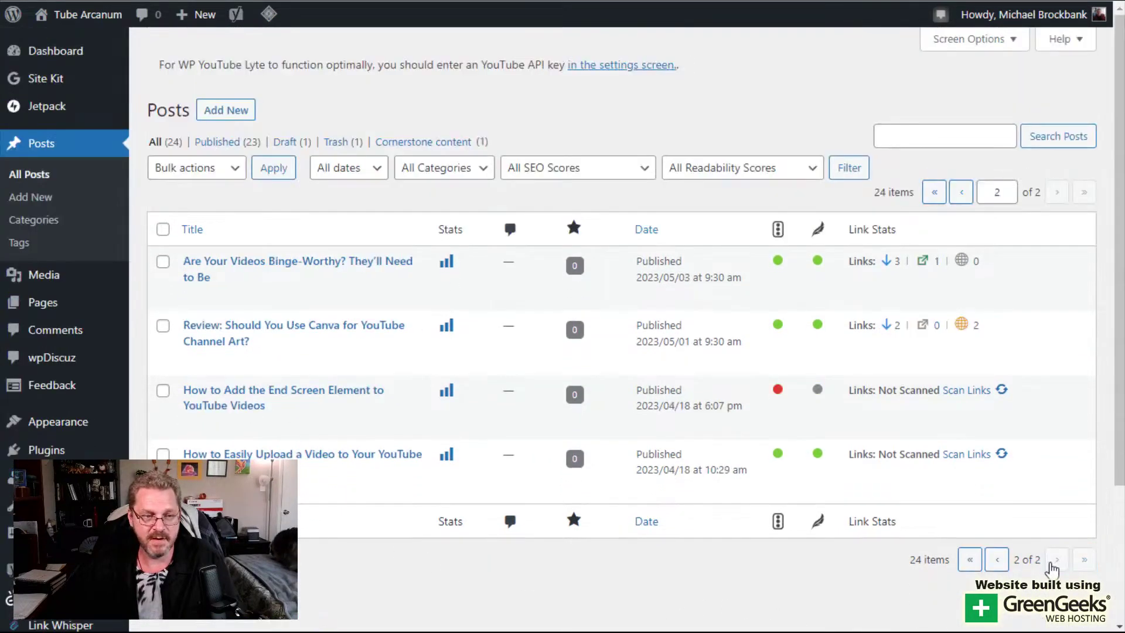
{"action": "left_click", "coordinate": [380, 460]}
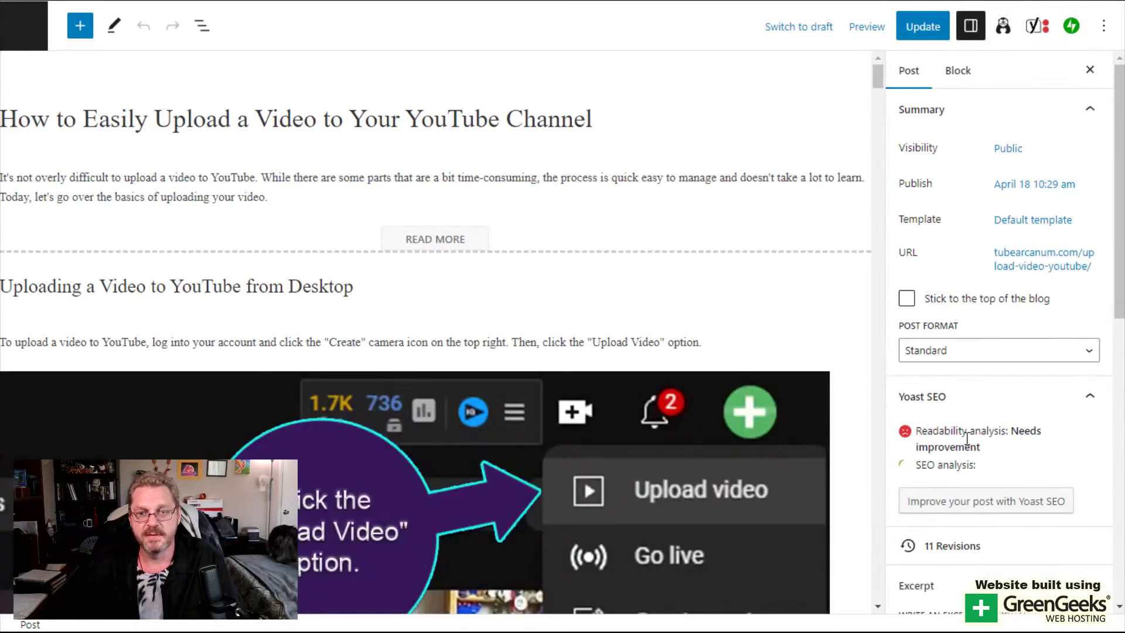
Check the tags assigned in the post's settings, go to the field for adding a tag, and return to the list of all posts
{"action": "scroll", "coordinate": [967, 439], "scroll_direction": "down", "scroll_amount": 10}
{"action": "scroll", "coordinate": [972, 451], "scroll_direction": "up", "scroll_amount": 3}
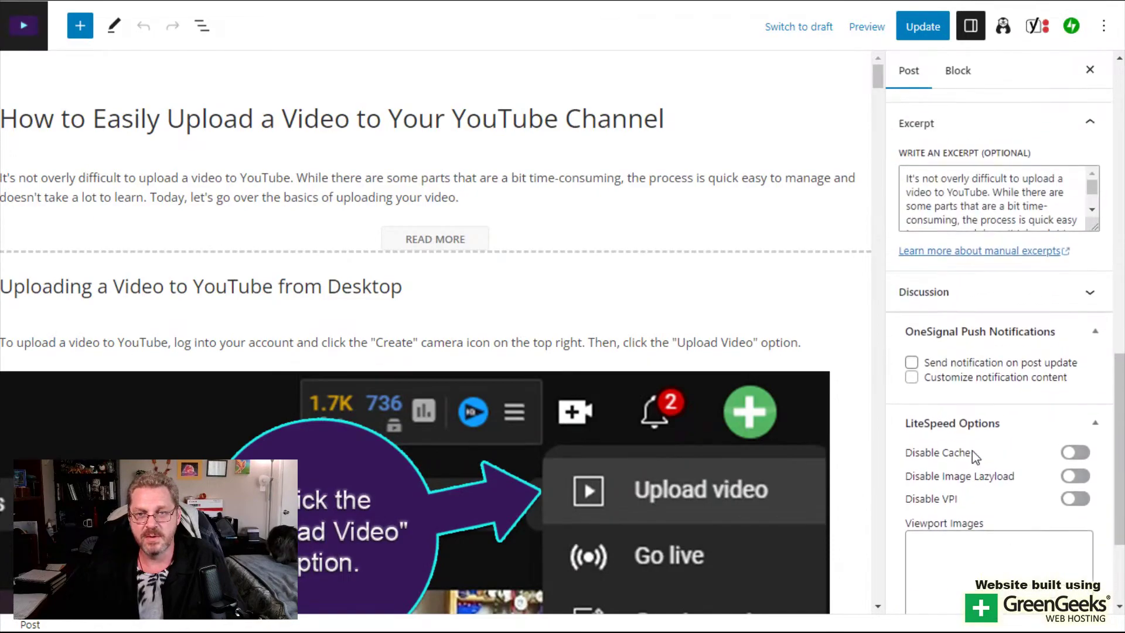
{"action": "scroll", "coordinate": [972, 451], "scroll_direction": "down", "scroll_amount": 8}
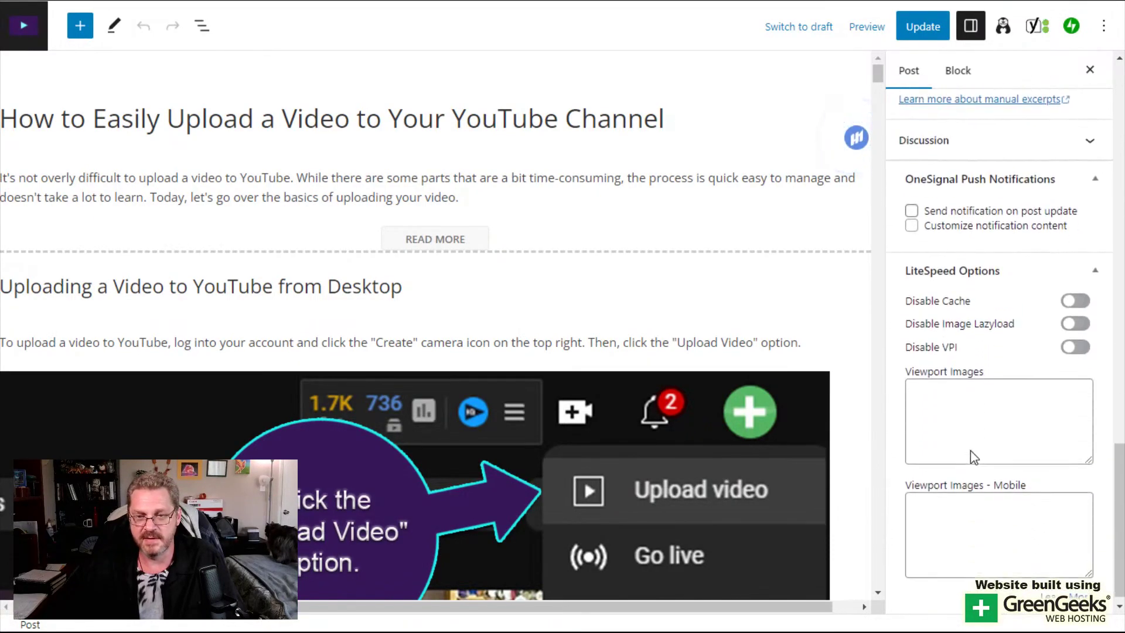
{"action": "scroll", "coordinate": [970, 450], "scroll_direction": "up", "scroll_amount": 10}
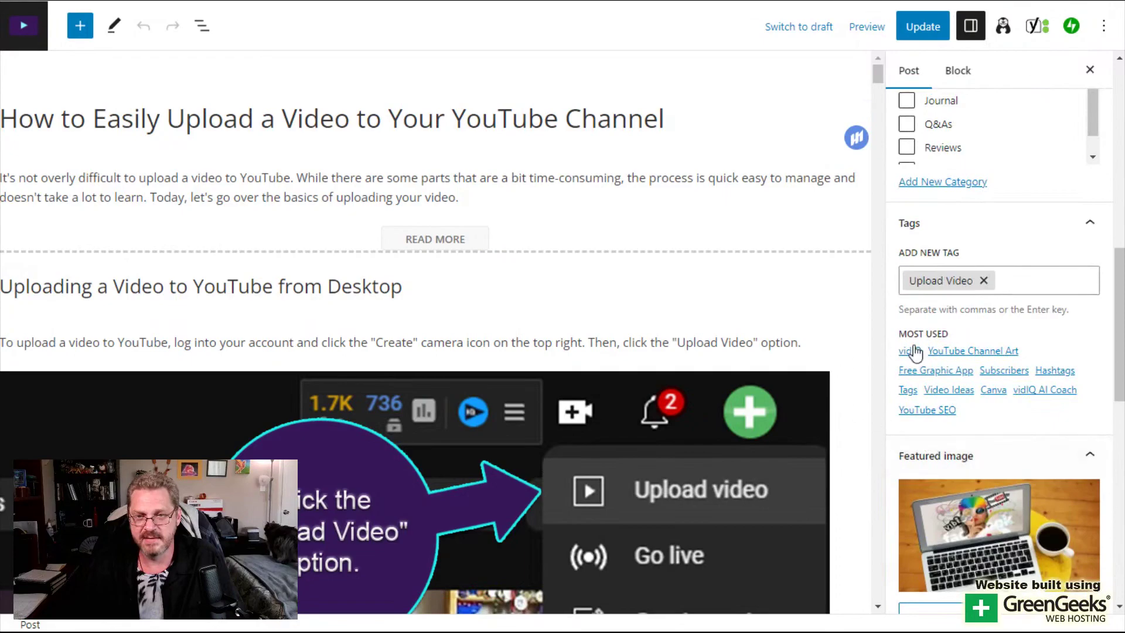
{"action": "left_click", "coordinate": [1048, 280]}
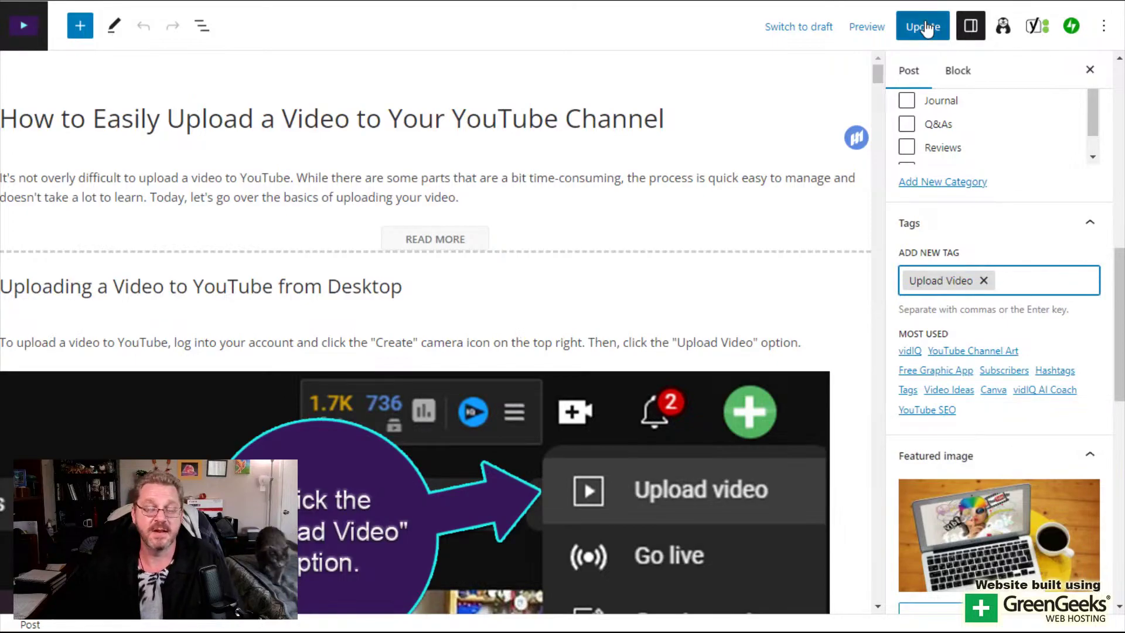
{"action": "left_click", "coordinate": [22, 41]}
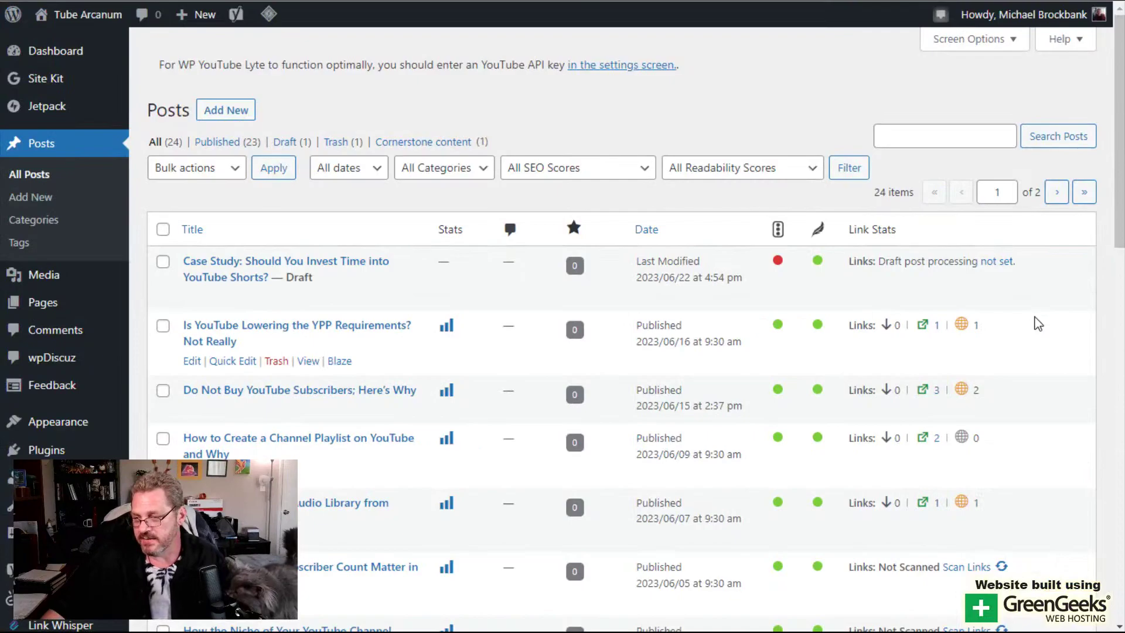